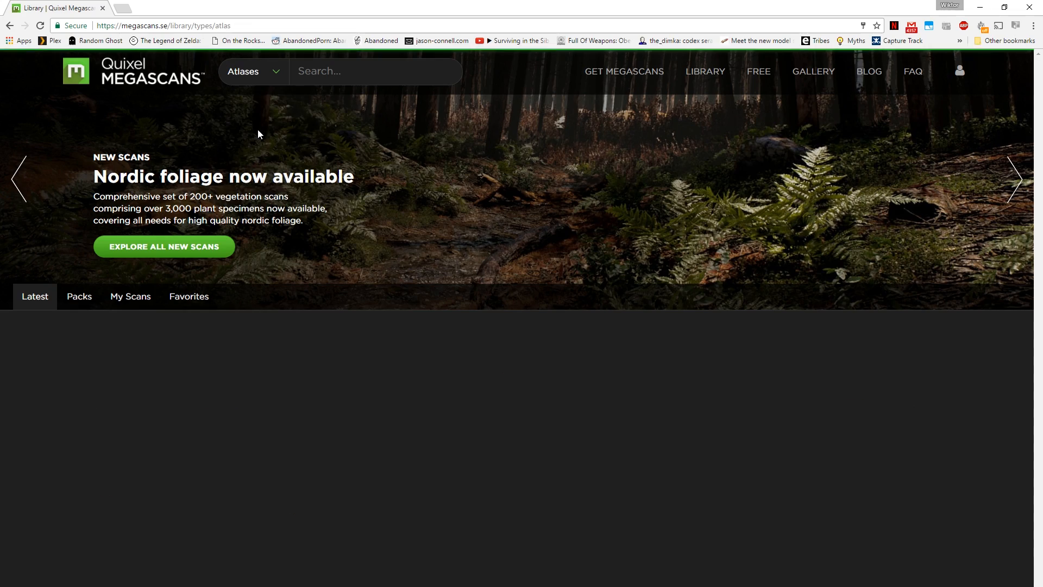
Search the Megascans atlas library for wheat.
scroll(656, 437, down, 3)
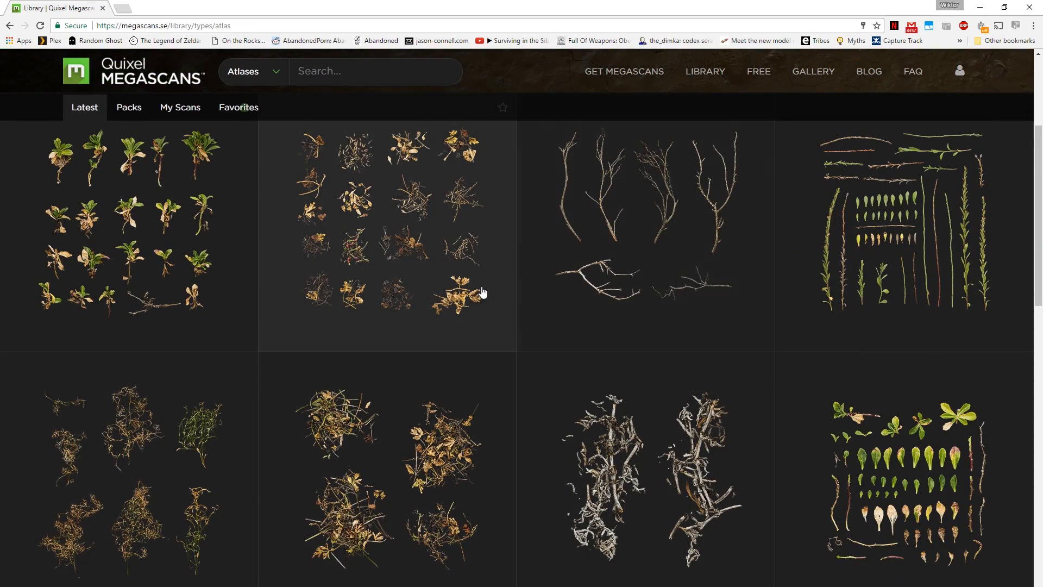
scroll(454, 298, up, 4)
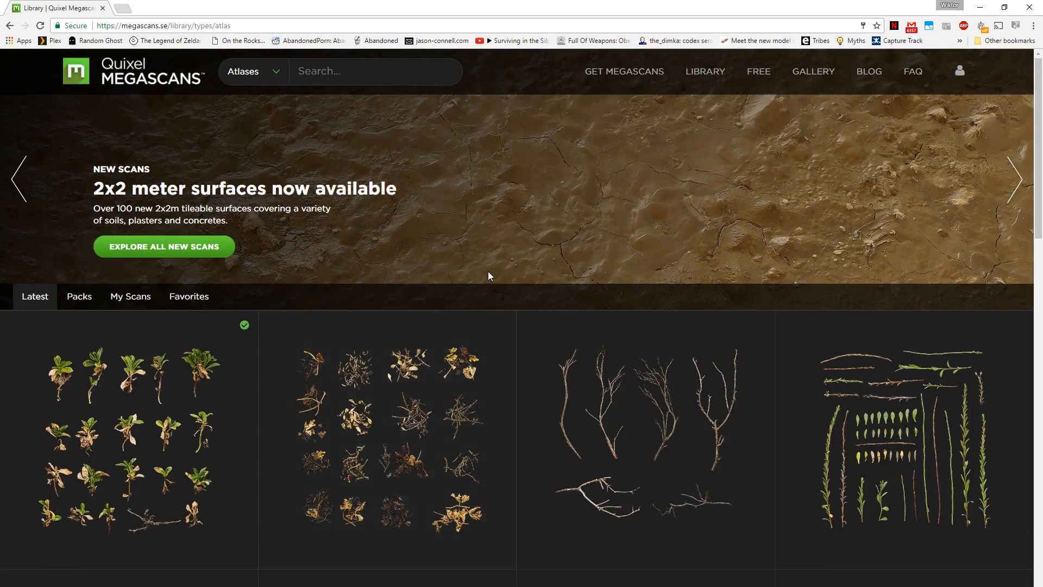
scroll(487, 280, down, 12)
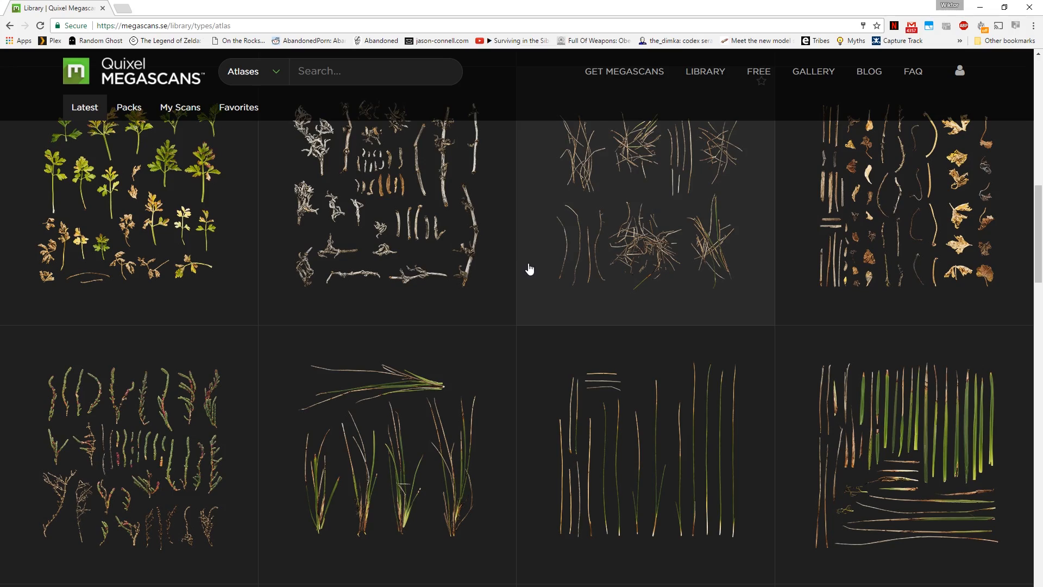
scroll(491, 345, down, 5)
scroll(433, 392, up, 7)
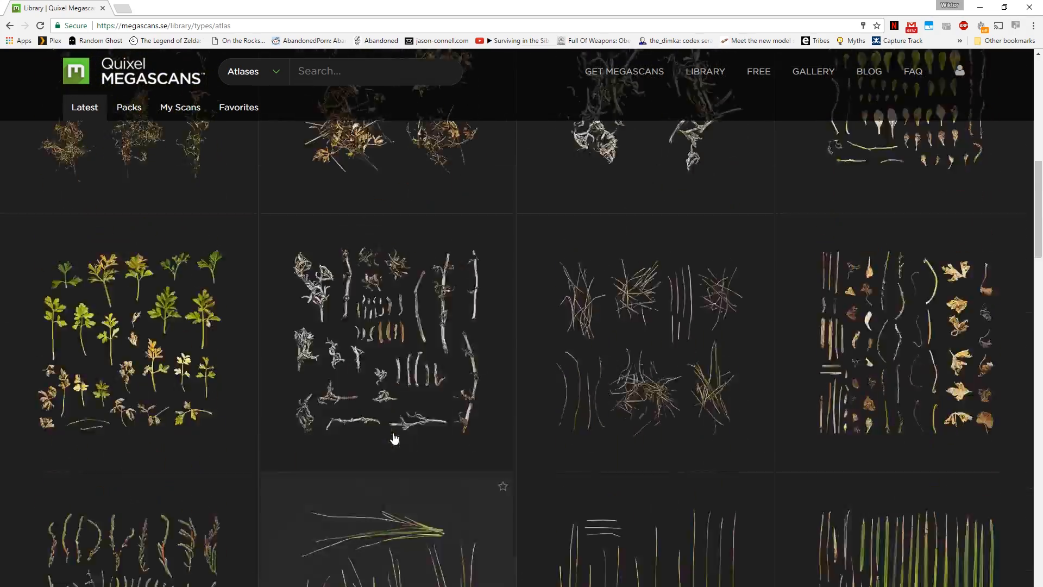
scroll(394, 439, up, 8)
click(308, 73)
text(w)
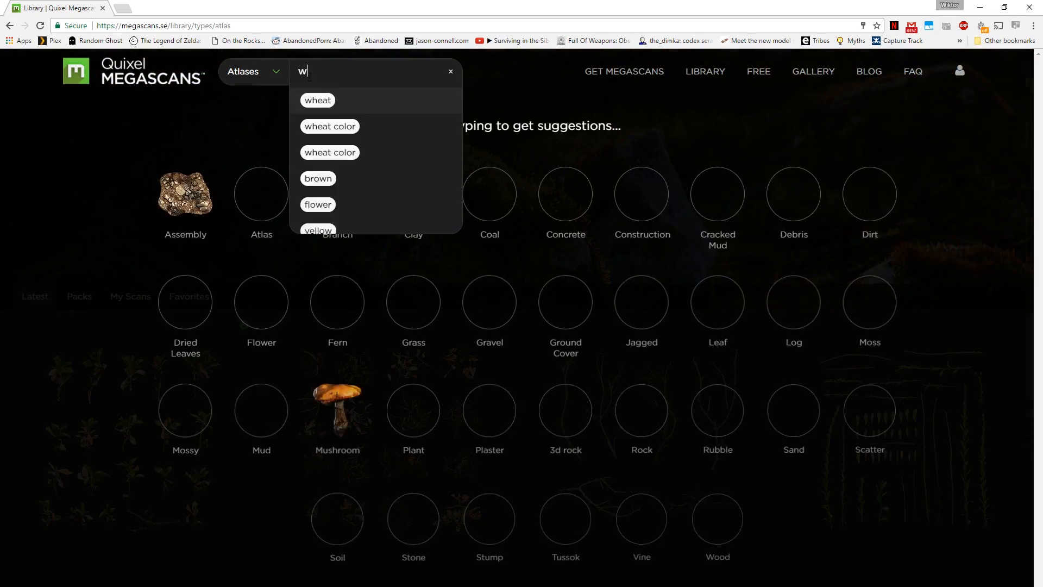
text(heat)
key(Return)
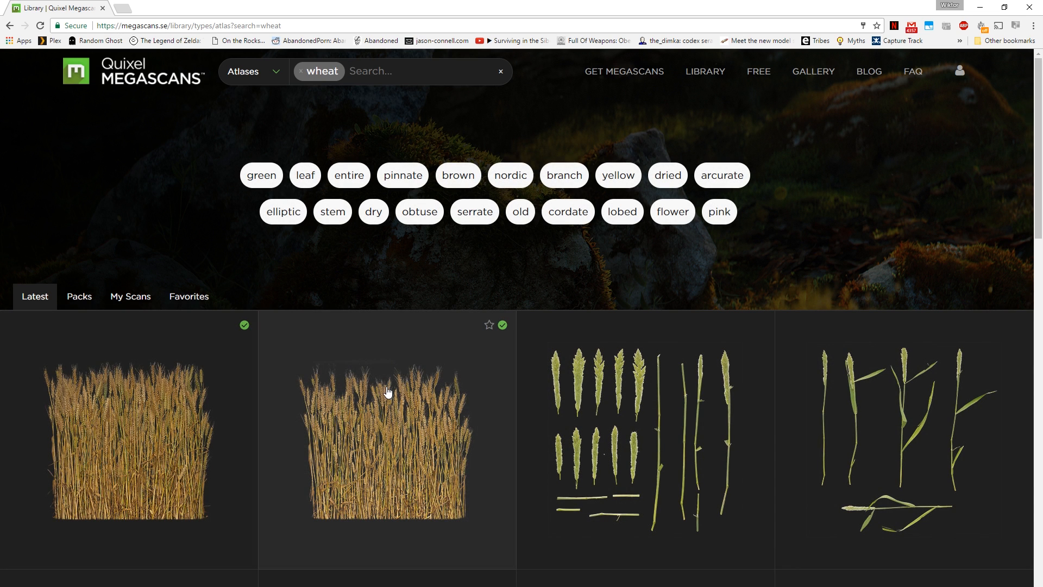
Download the first, denser wheat atlas at 1024x1024 into a new folder named Tutorial in the Megascans Directory.
scroll(388, 392, down, 4)
scroll(394, 363, up, 4)
click(161, 418)
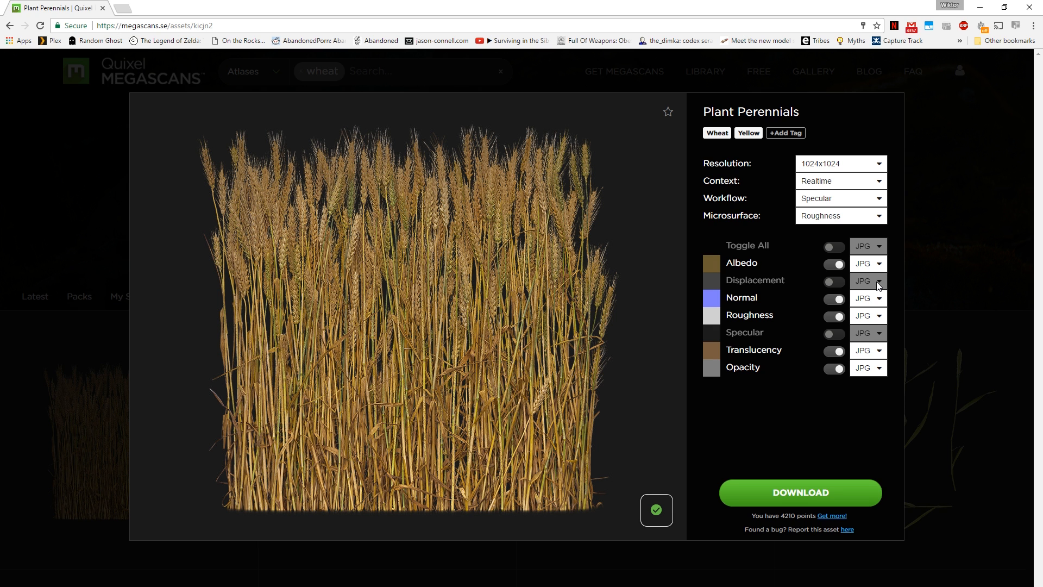
click(71, 43)
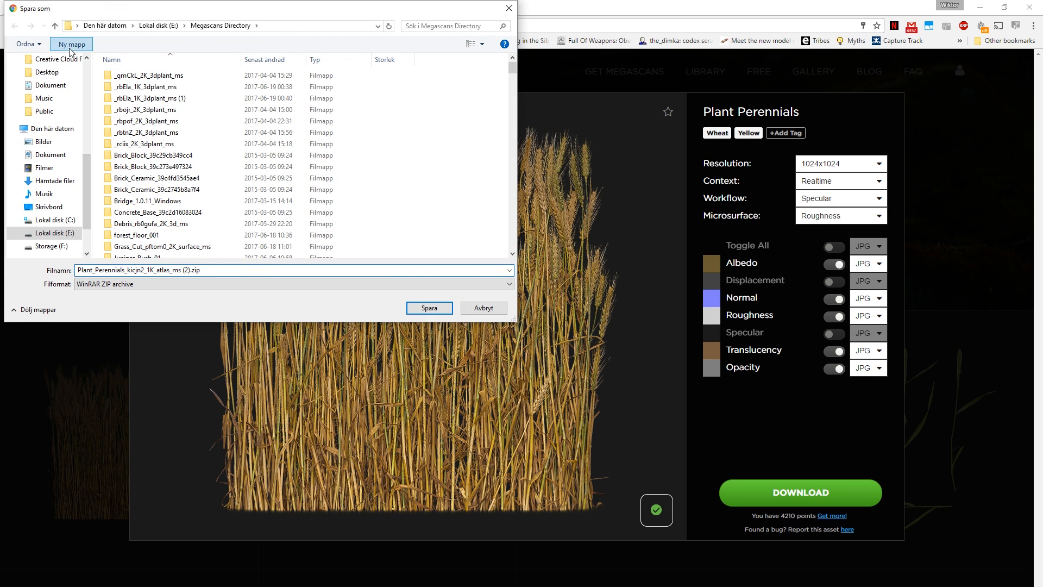
text(Tytorial)
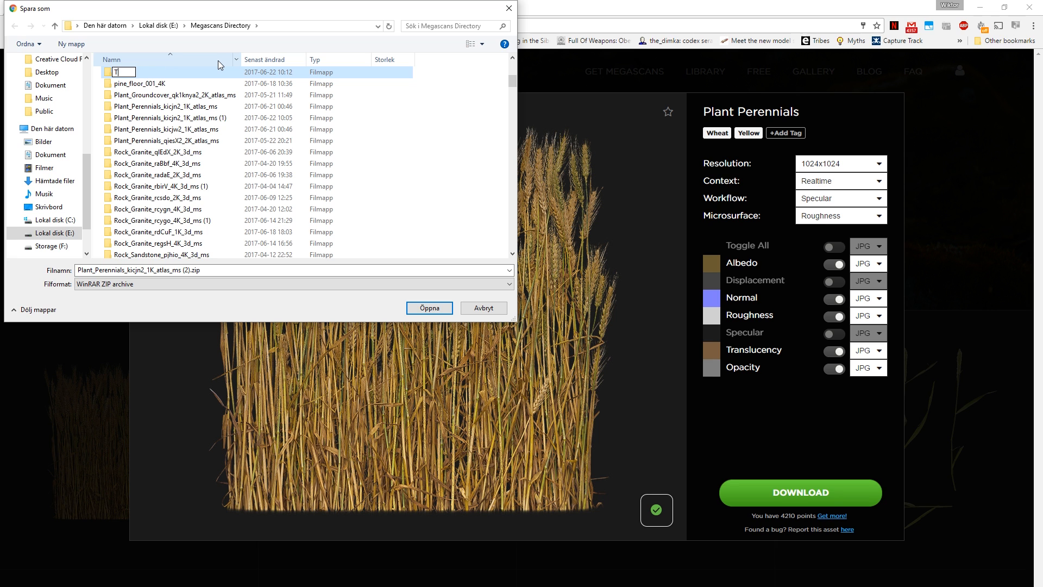
key(Return)
key(Return)
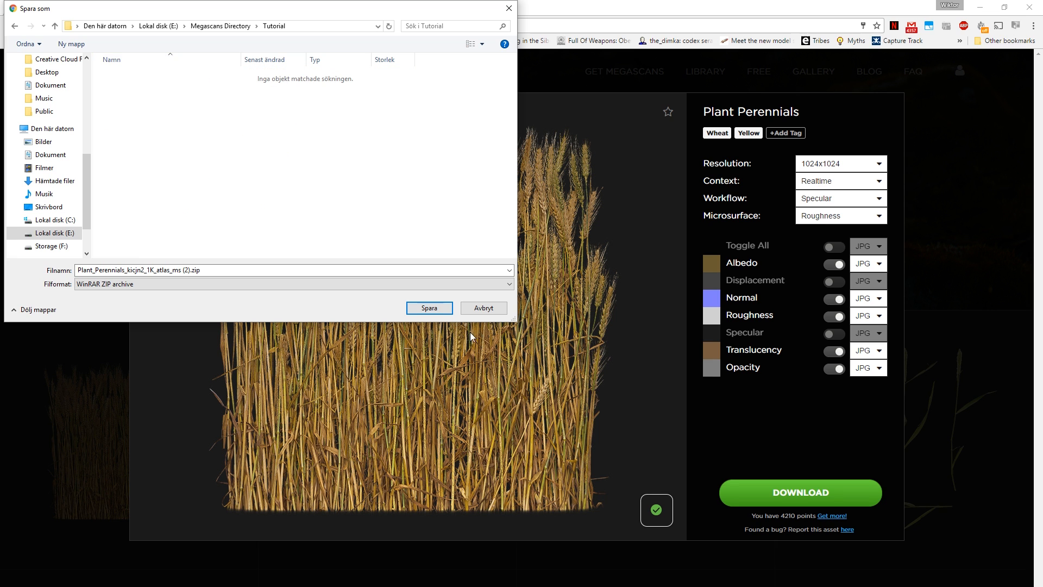
click(429, 308)
click(32, 298)
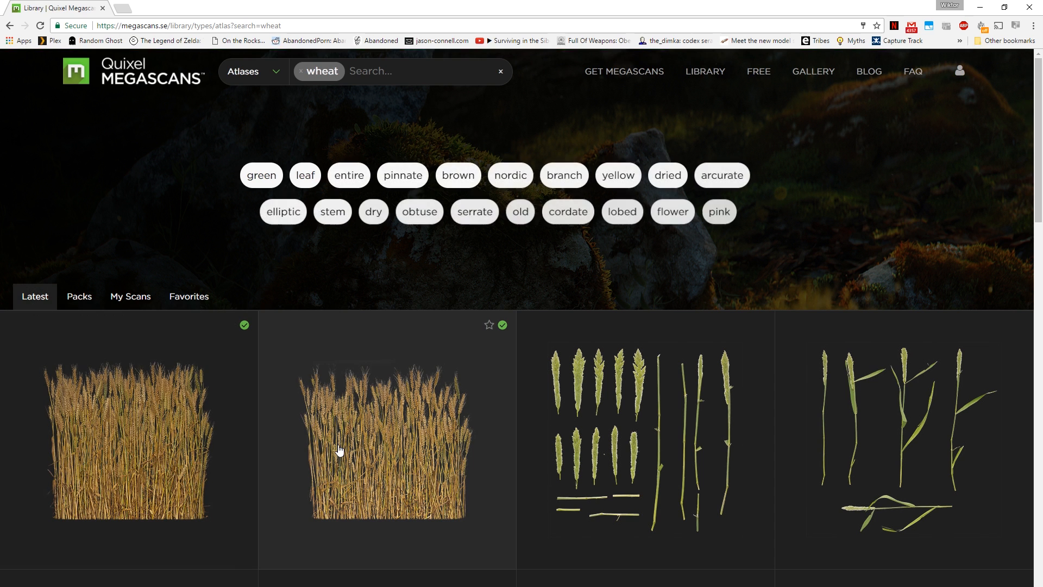
Download the second, sparser wheat atlas at 1024x1024 into the Tutorial folder.
click(337, 454)
click(797, 490)
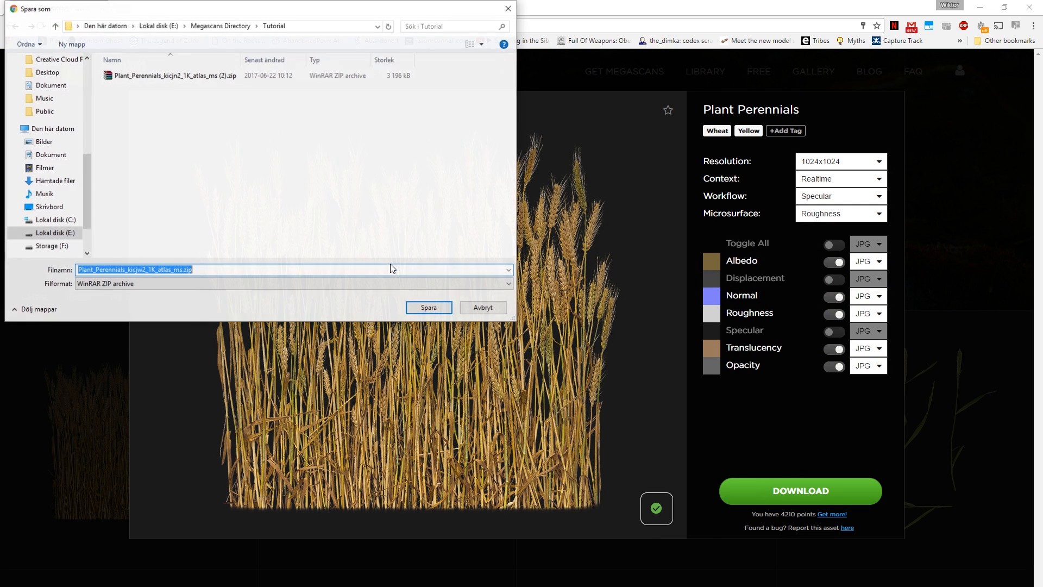
click(429, 308)
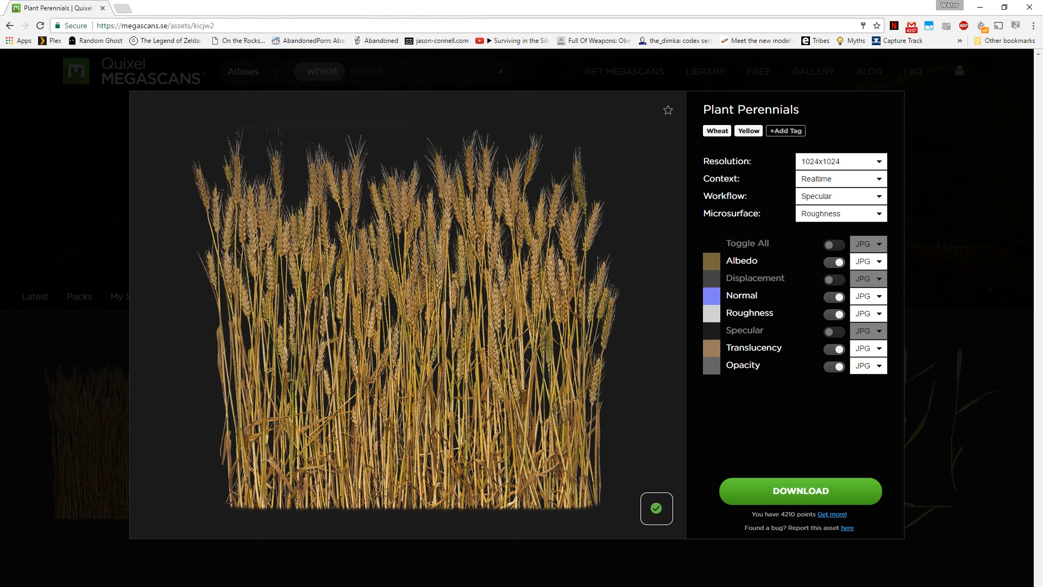
Switch to File Explorer and extract both downloaded Plant_Perennials archives within the Tutorial folder.
click(232, 586)
click(268, 581)
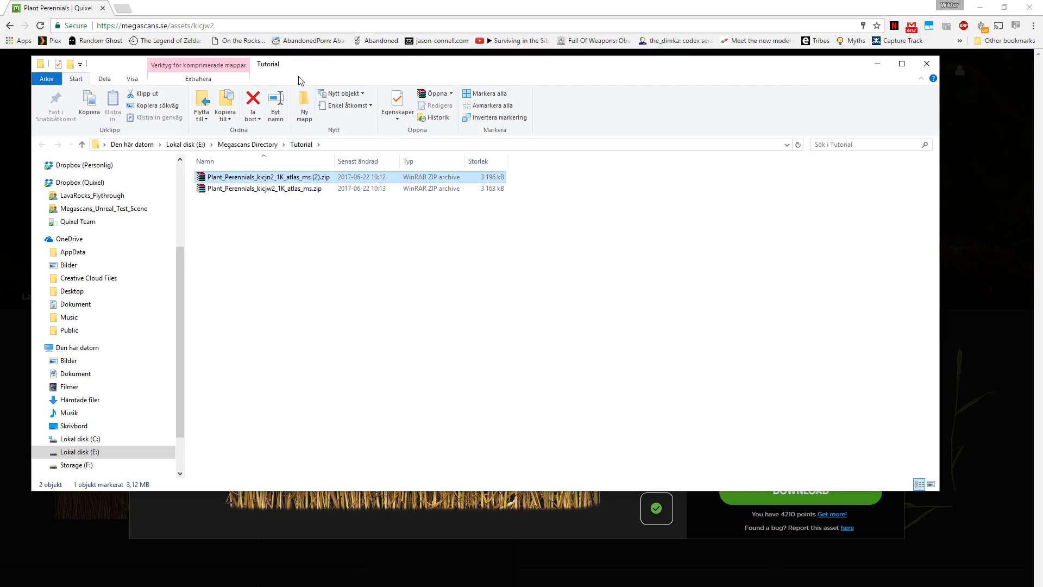
drag(331, 304, 229, 174)
click(257, 188)
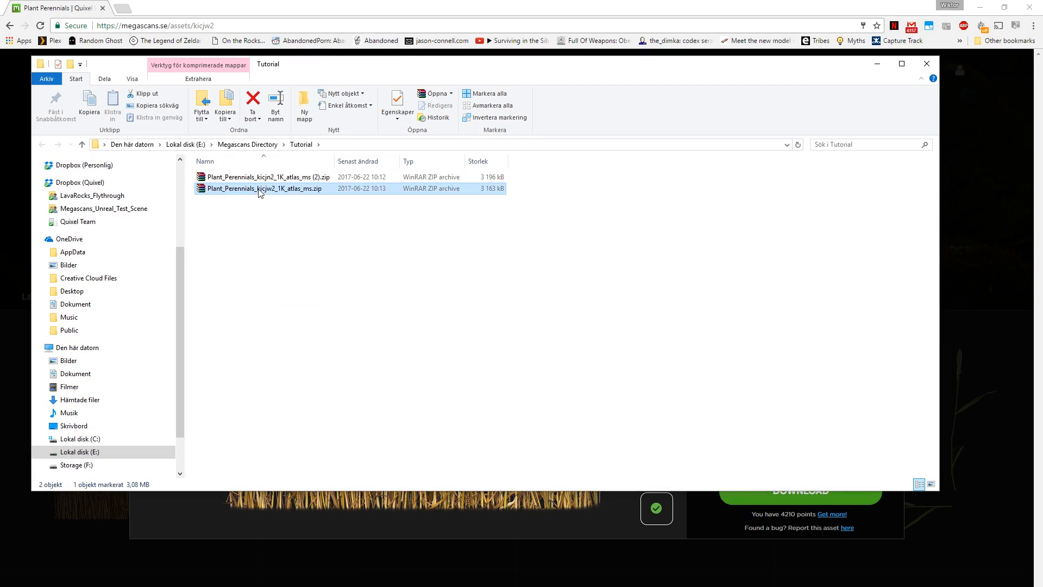
right_click(259, 190)
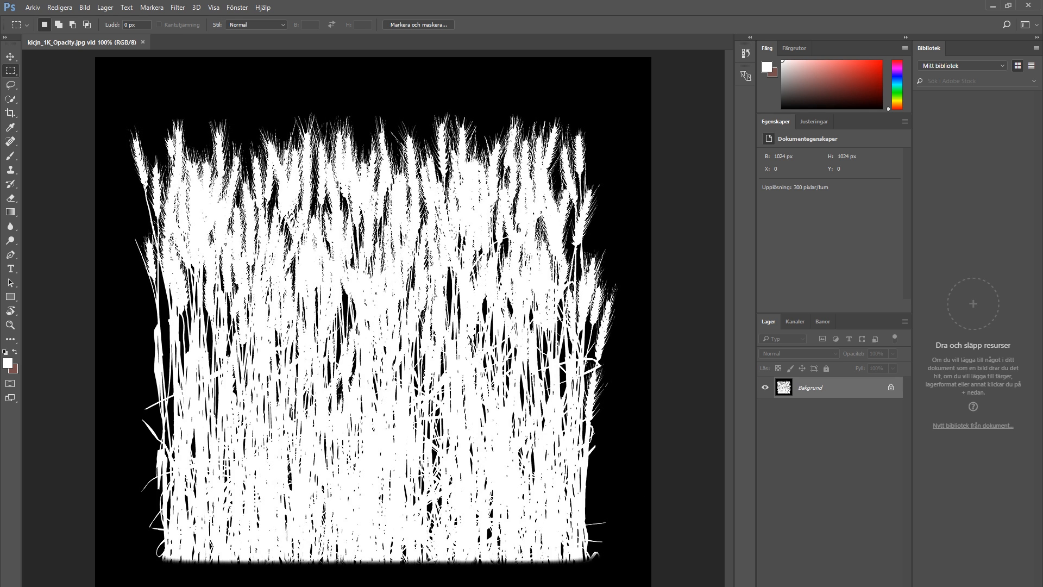
Fill the lower half of kicjn_1K_Opacity.jpg with white, then save and close the image.
drag(660, 583, 71, 327)
key(alt+BackSpace)
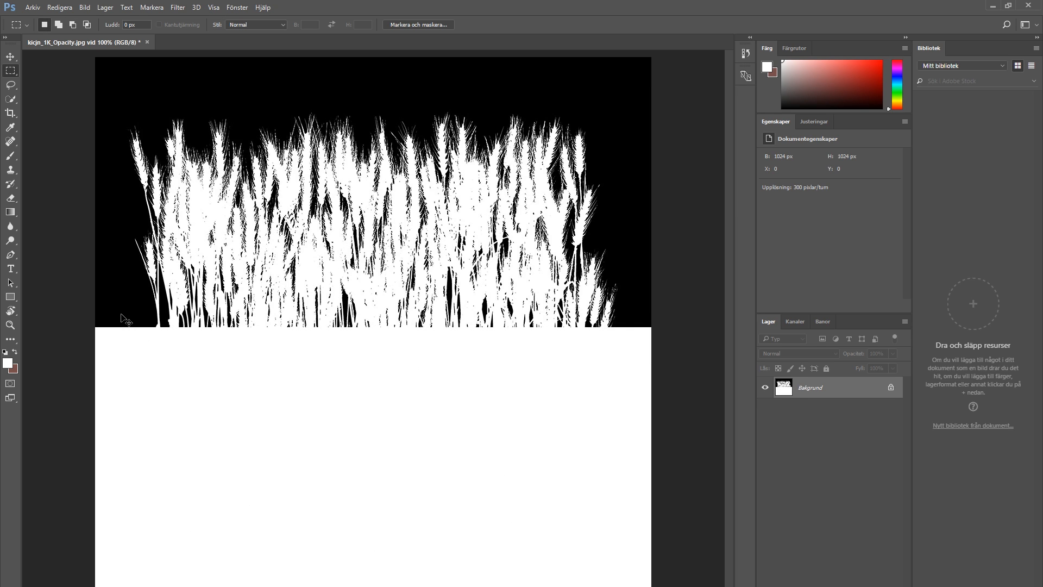
key(ctrl+s)
click(142, 42)
Switch to File Explorer and open kicjw_1K_Opacity.jpg from the Plant_Perennials_kicjw2_1K_atlas_ms folder in Photoshop.
key(alt+Tab)
key(alt+Left)
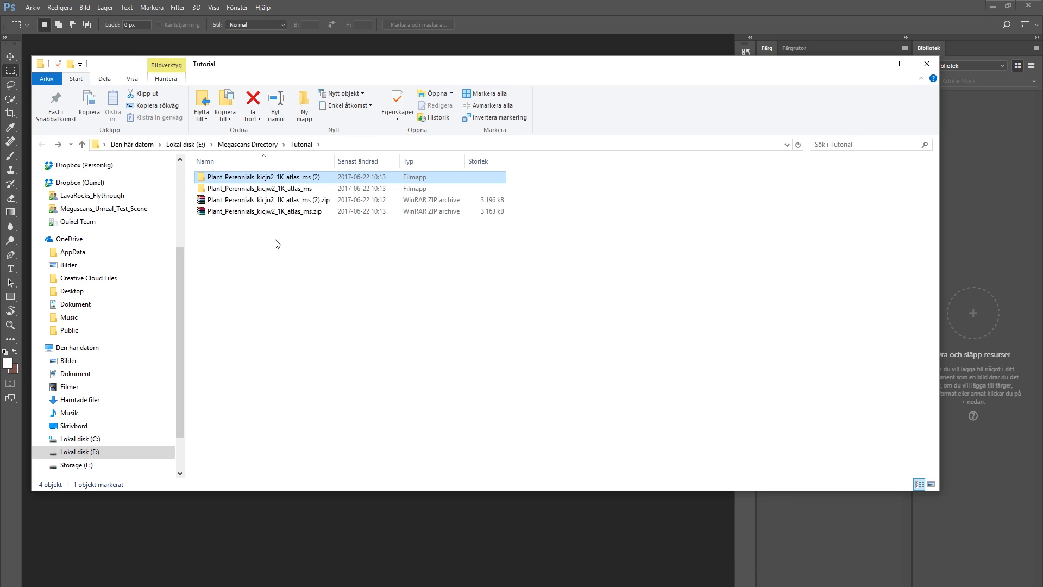
double_click(298, 186)
click(410, 560)
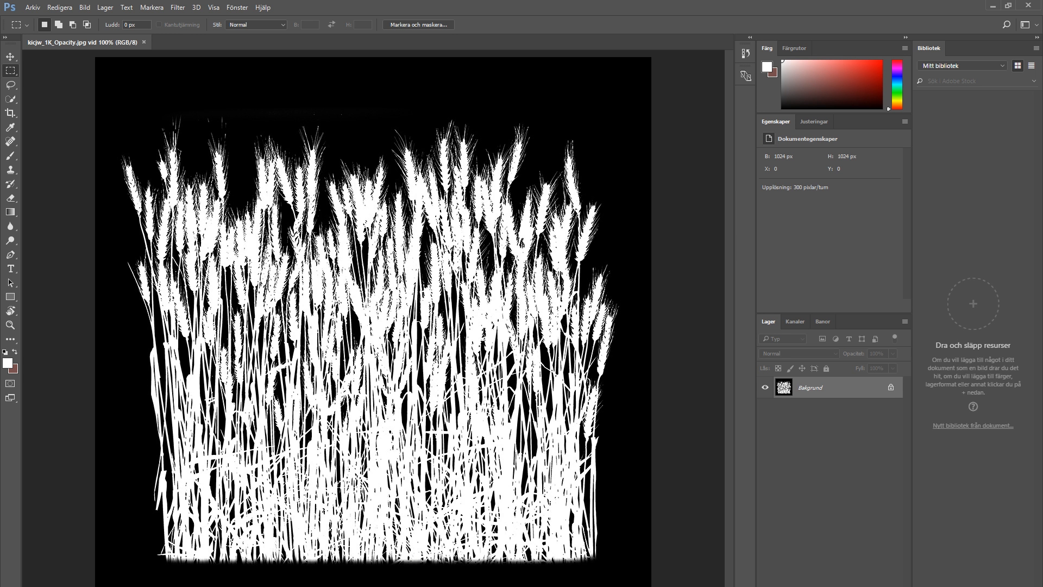
drag(668, 584, 52, 344)
key(alt+BackSpace)
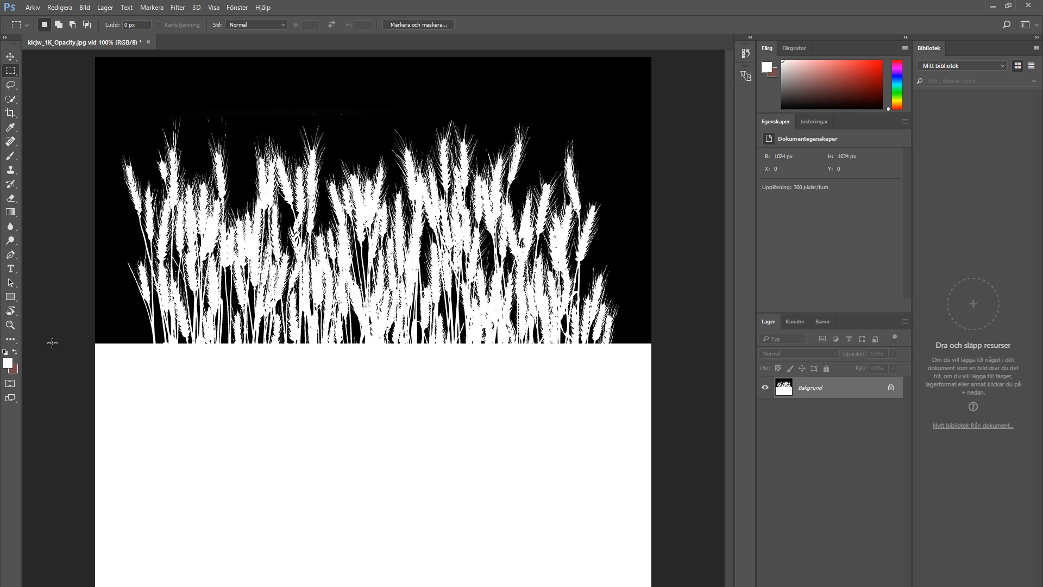
key(ctrl+z)
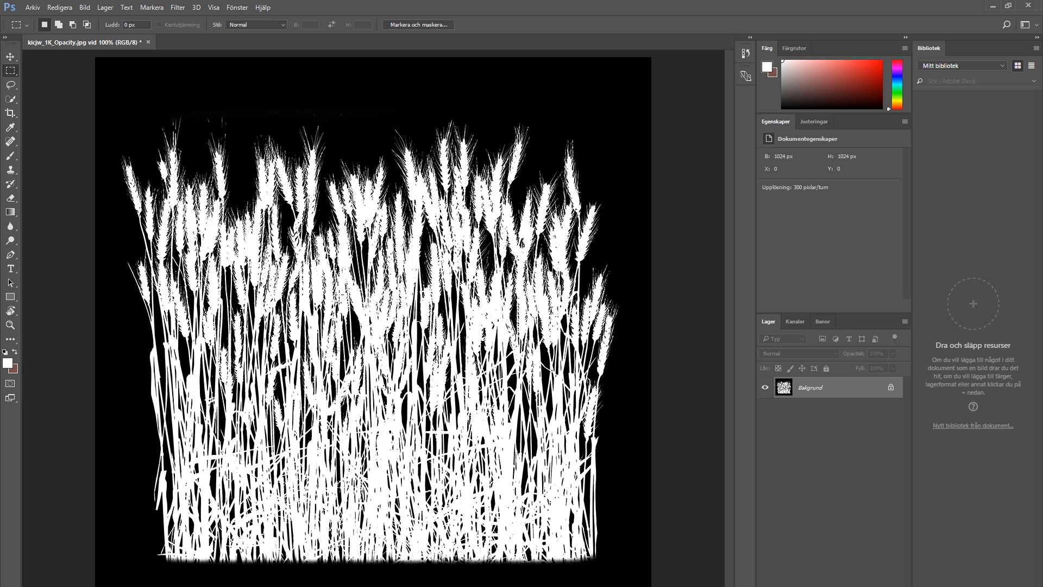
drag(104, 107, 663, 296)
key(ctrl+d)
drag(70, 90, 706, 286)
Fill the lower half of kicjw_1K_Opacity.jpg with white, deselect, then save and close the image.
drag(82, 583, 694, 342)
key(alt+BackSpace)
key(ctrl+d)
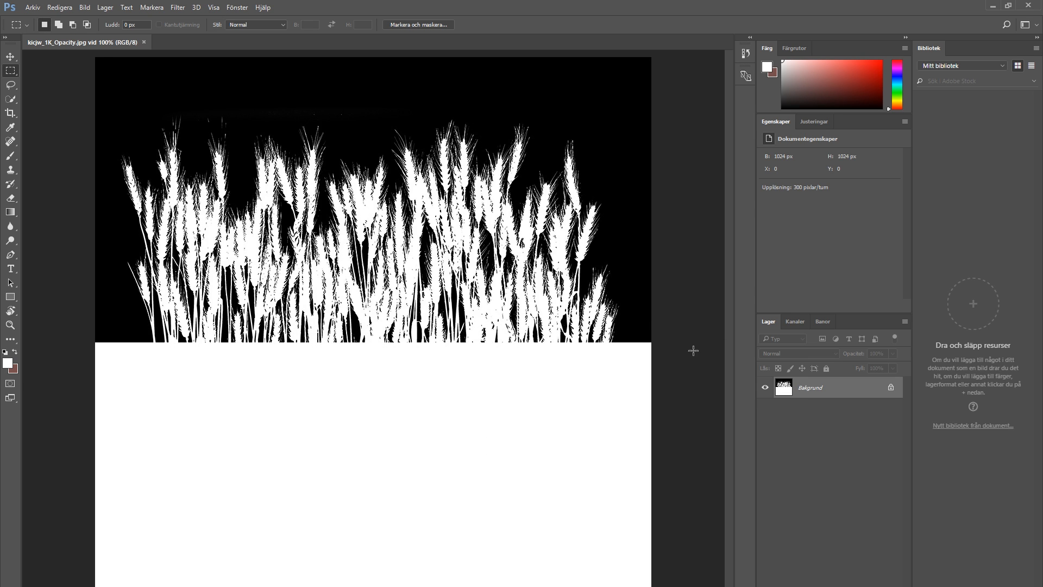
click(144, 42)
Switch to Autodesk Maya and create a polygon plane at the origin.
mouse_move(175, 586)
click(232, 576)
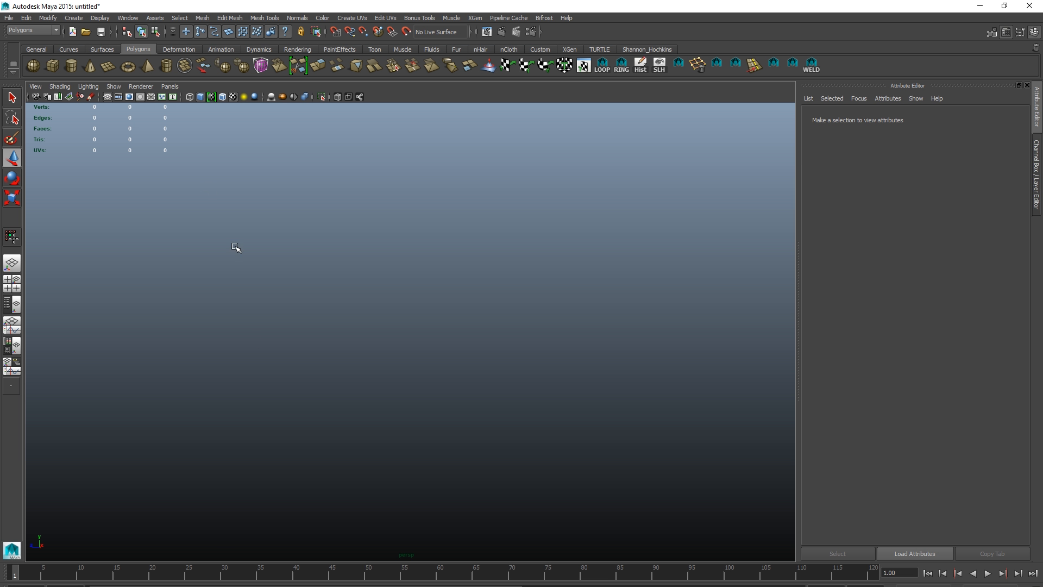
click(105, 73)
alt+drag(204, 239, 304, 285)
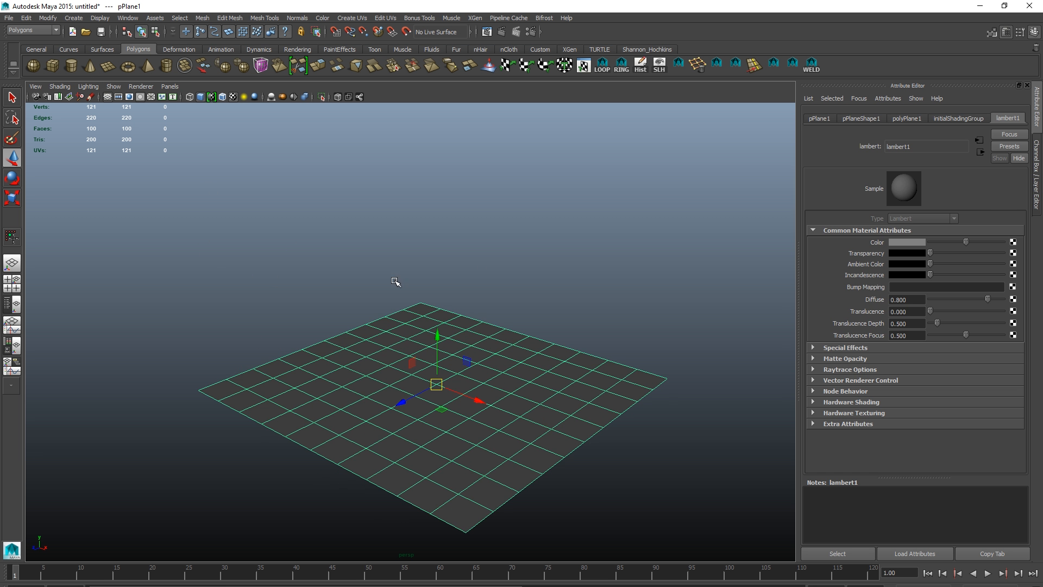
Set the plane's width and height subdivisions to 1.
key(ctrl+a)
click(932, 242)
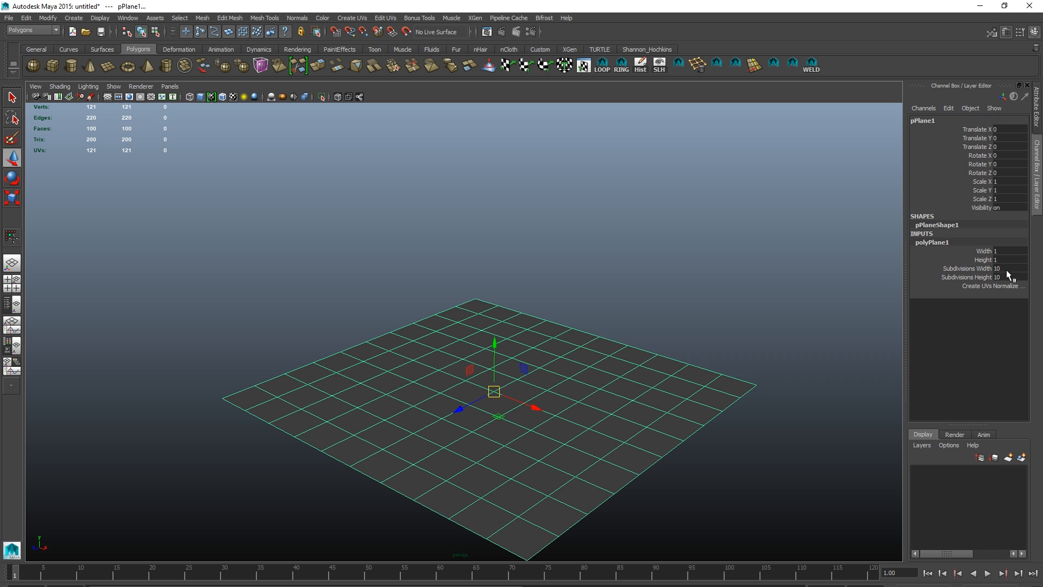
drag(1007, 274, 1007, 268)
text(1)
key(Return)
Stand the plane upright by rotating it 90 degrees in X and 90 degrees in Y.
key(e)
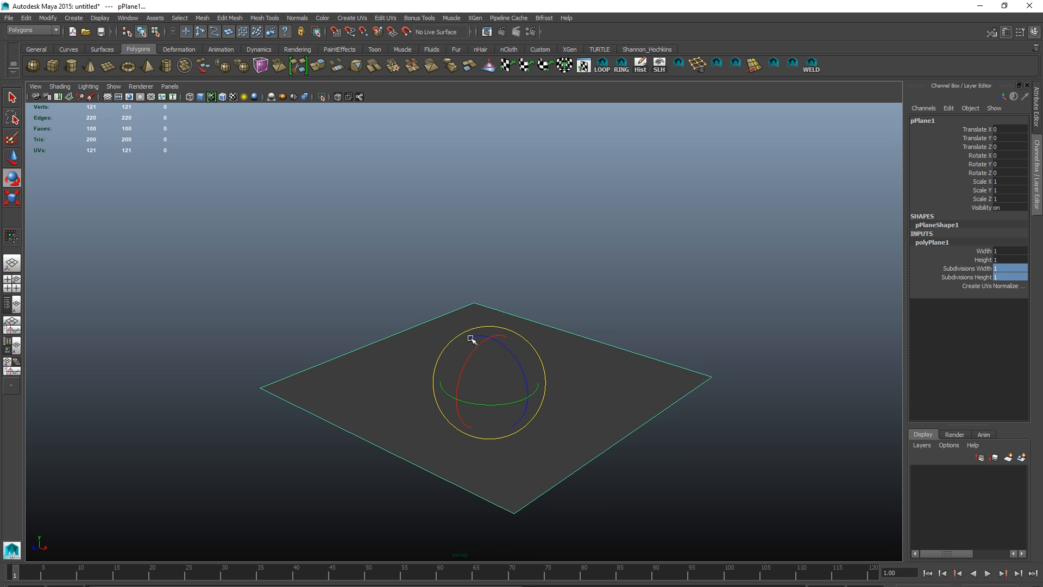
drag(492, 345, 700, 352)
drag(479, 346, 842, 330)
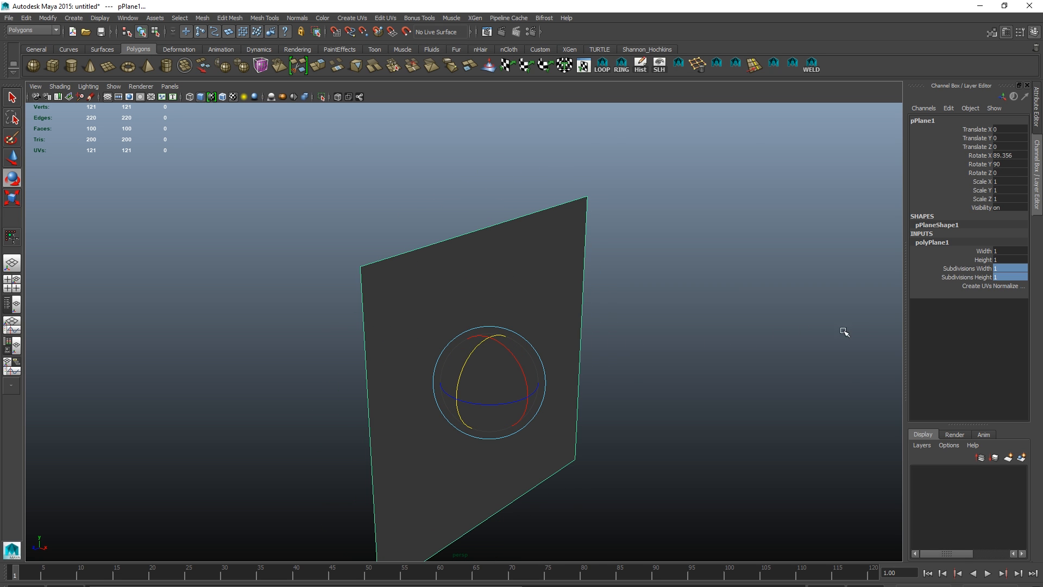
scroll(499, 294, up, 2)
double_click(1005, 155)
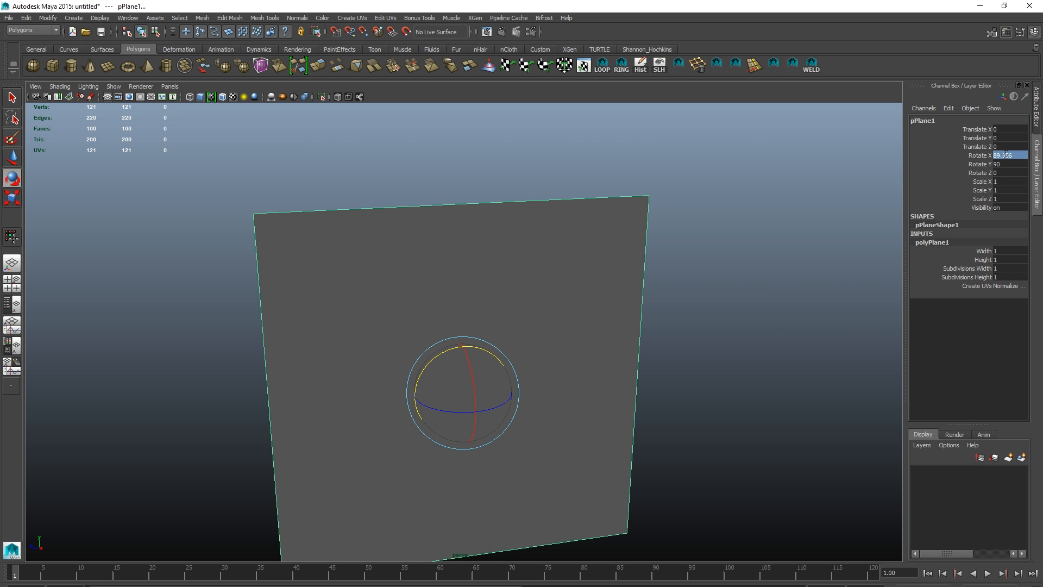
text(90)
key(Return)
alt+drag(687, 212, 670, 214)
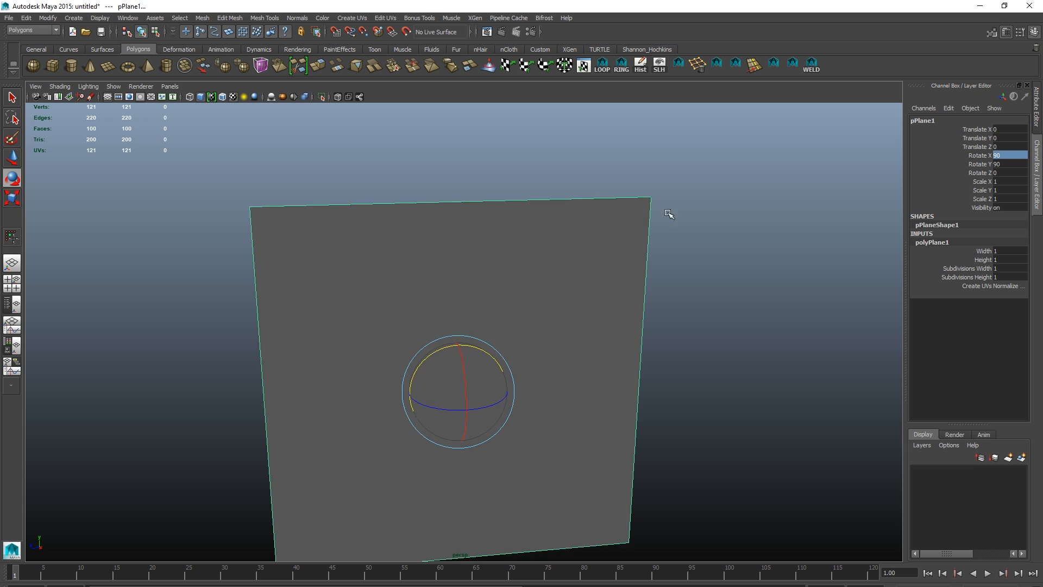
Assign a new Lambert material to the upright plane.
scroll(670, 214, down, 1)
key(q)
click(441, 293)
alt+drag(441, 293, 437, 278)
right_click(471, 274)
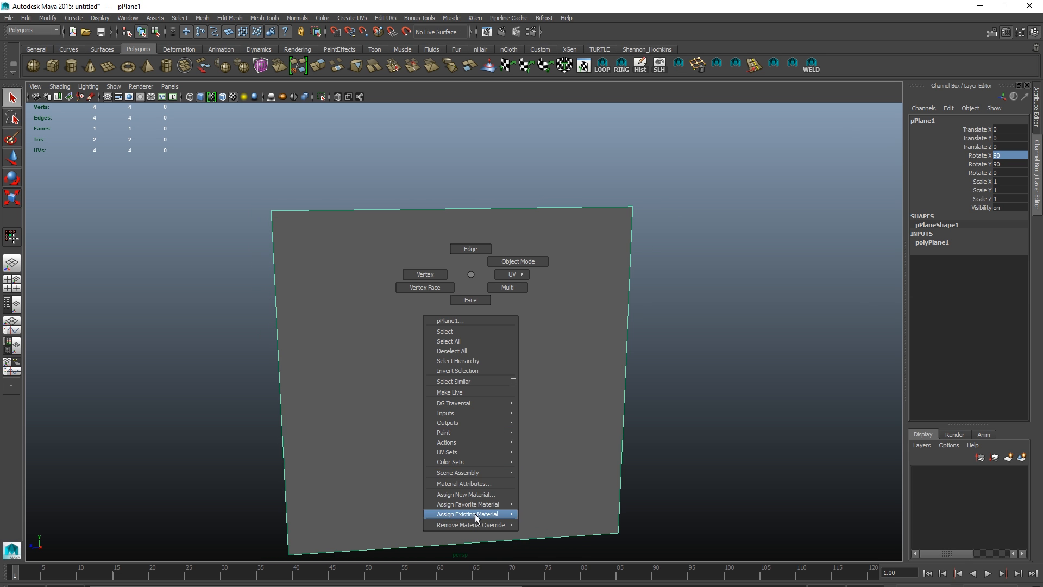
click(472, 494)
click(449, 332)
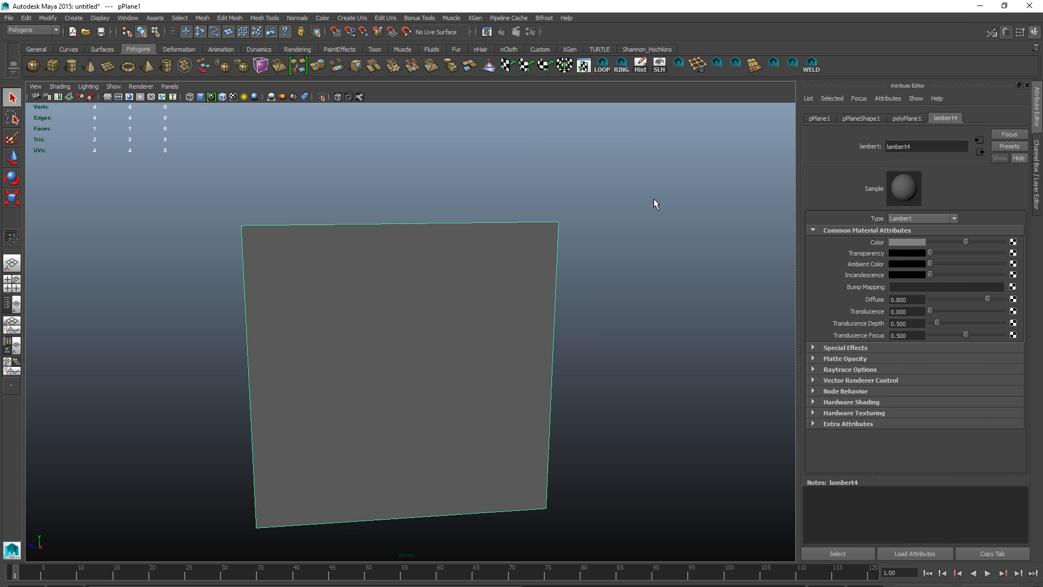
Connect a file texture to the material's color, using kicjn_1K_Albedo.jpg from Tutorial's Plant_Perennials_kicjn2_1K_atlas_ms (2) folder.
click(1013, 242)
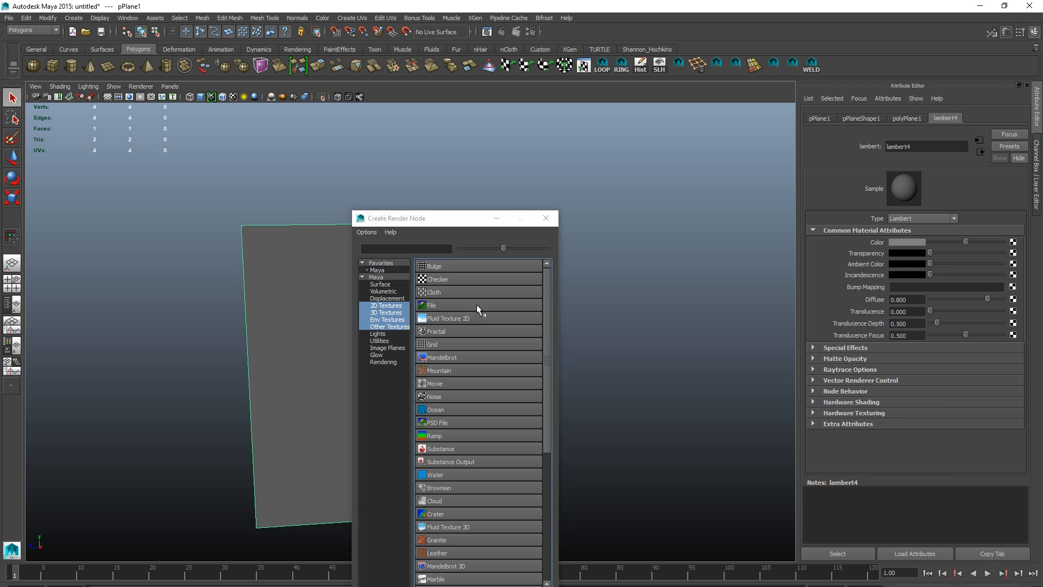
click(478, 306)
click(1009, 272)
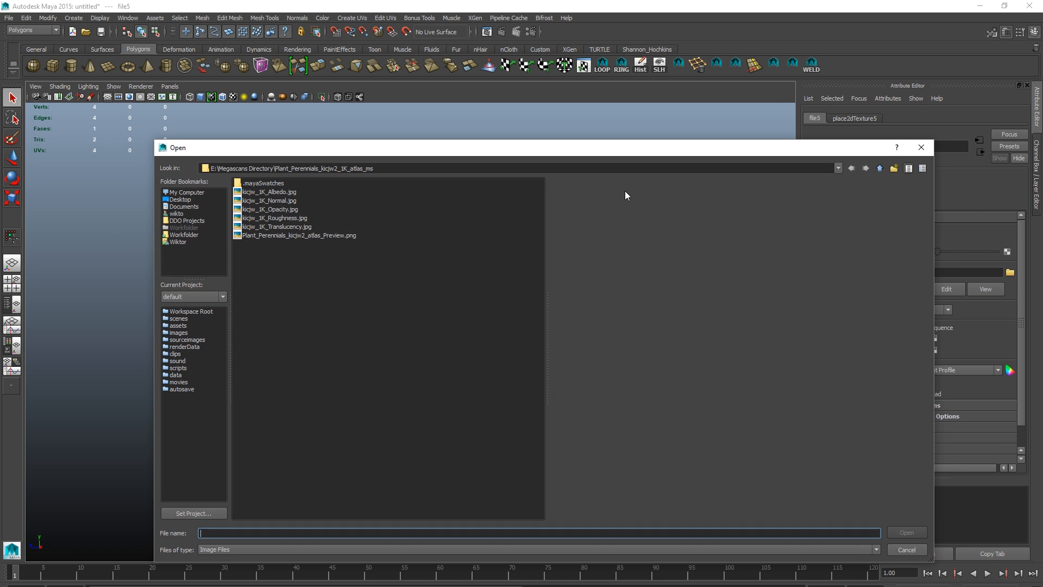
click(880, 167)
double_click(378, 287)
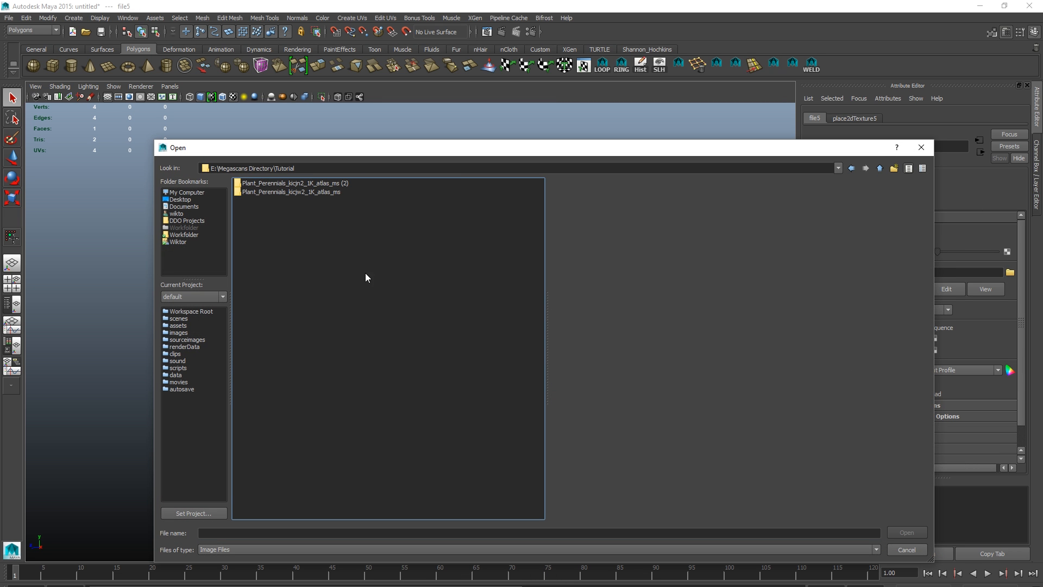
double_click(320, 184)
double_click(291, 183)
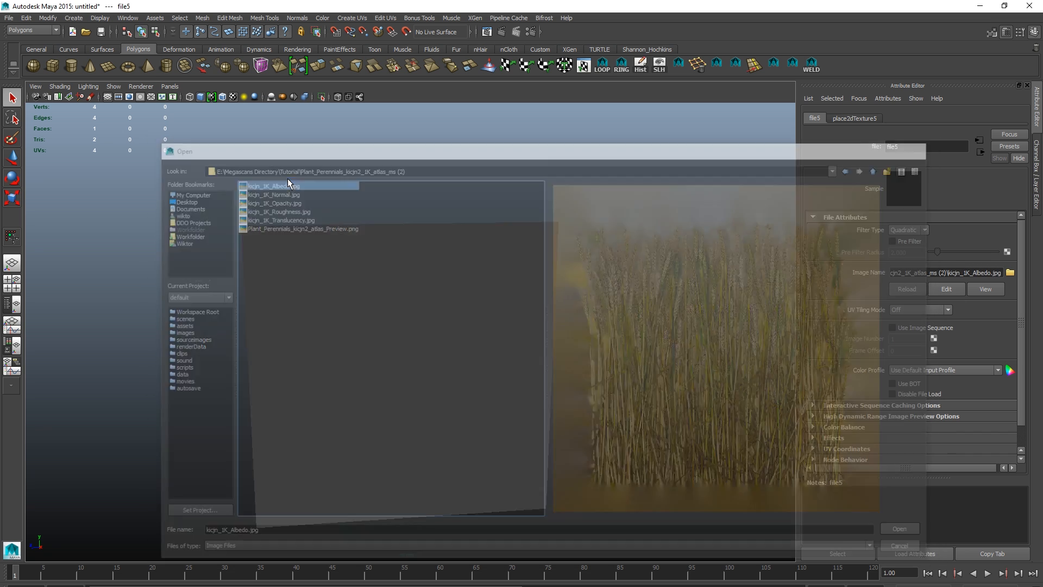
Connect a file texture to the material's transparency, using kicjn_1K_Opacity.jpg from the same atlas folder.
click(980, 152)
click(1014, 253)
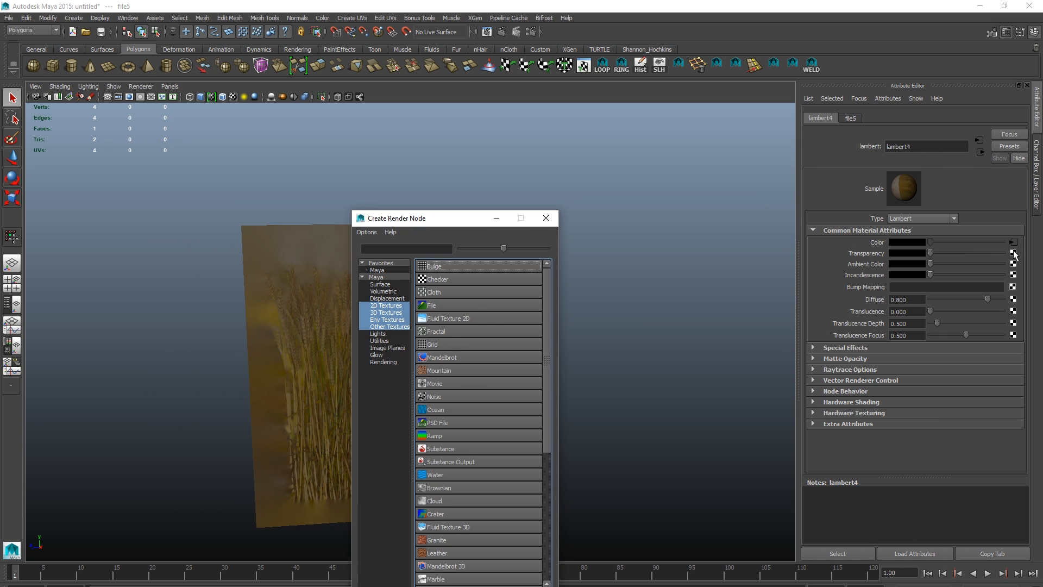
click(432, 306)
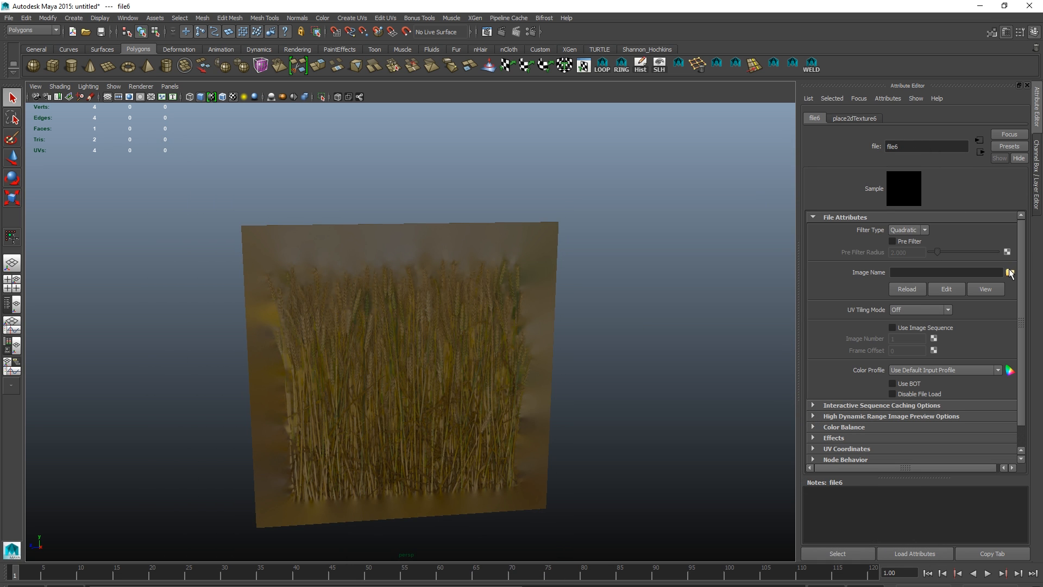
click(1010, 272)
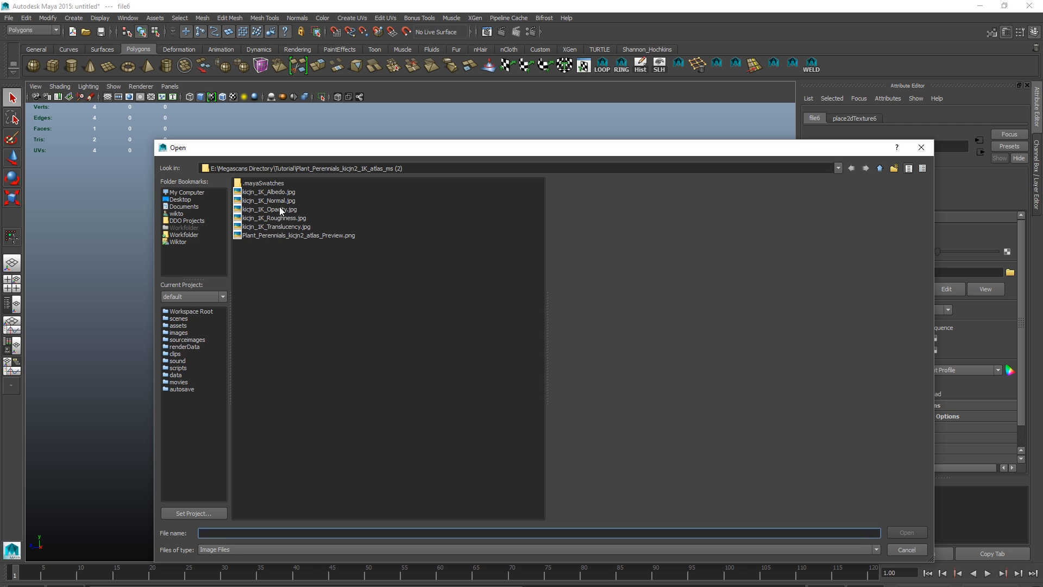
double_click(279, 208)
scroll(482, 337, down, 2)
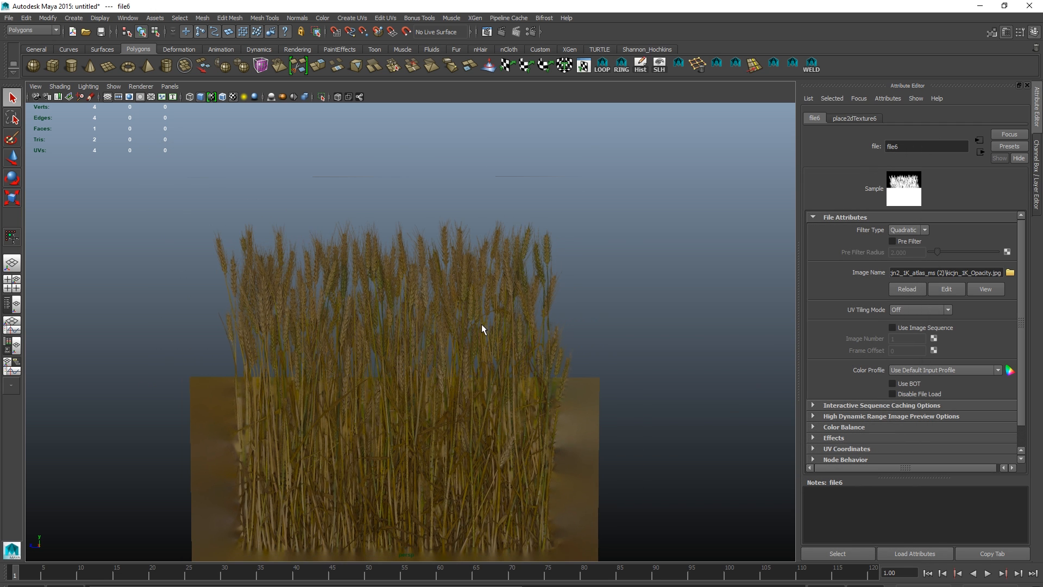
Cut a straight horizontal edge across the wheat plane at the base of the stalks.
click(432, 327)
scroll(413, 330, down, 2)
alt+middle_drag(386, 343, 409, 259)
scroll(361, 298, up, 4)
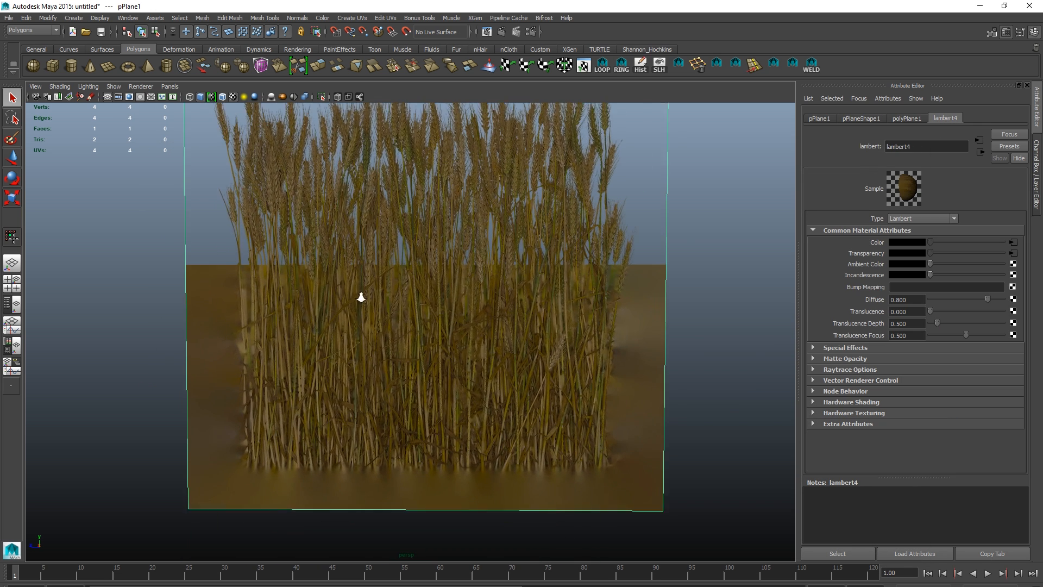
alt+middle_drag(181, 299, 273, 223)
alt+middle_drag(596, 365, 539, 356)
scroll(579, 355, down, 1)
alt+middle_drag(658, 352, 637, 365)
scroll(670, 398, up, 4)
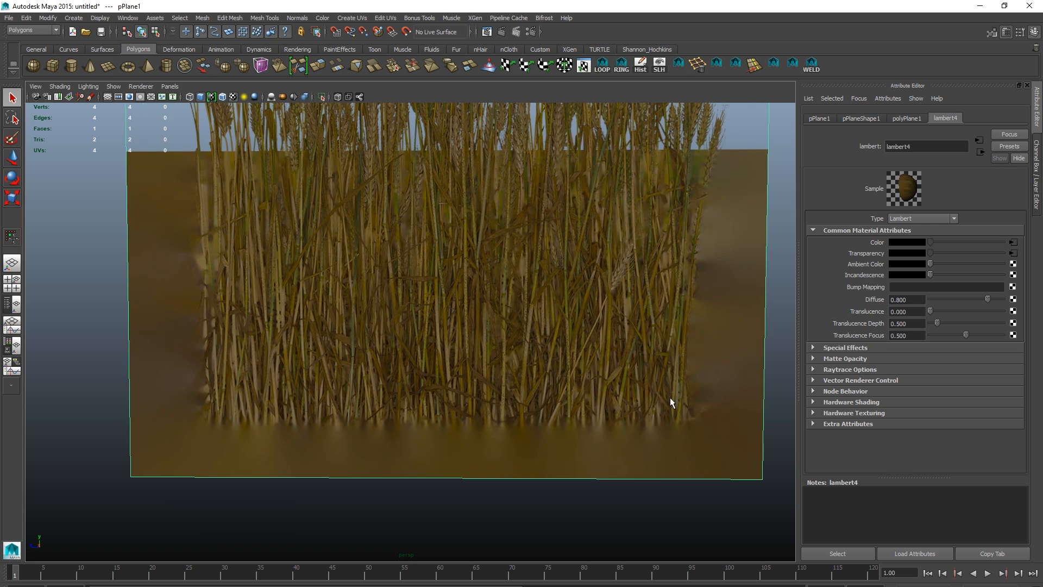
key(y)
drag(759, 421, 762, 412)
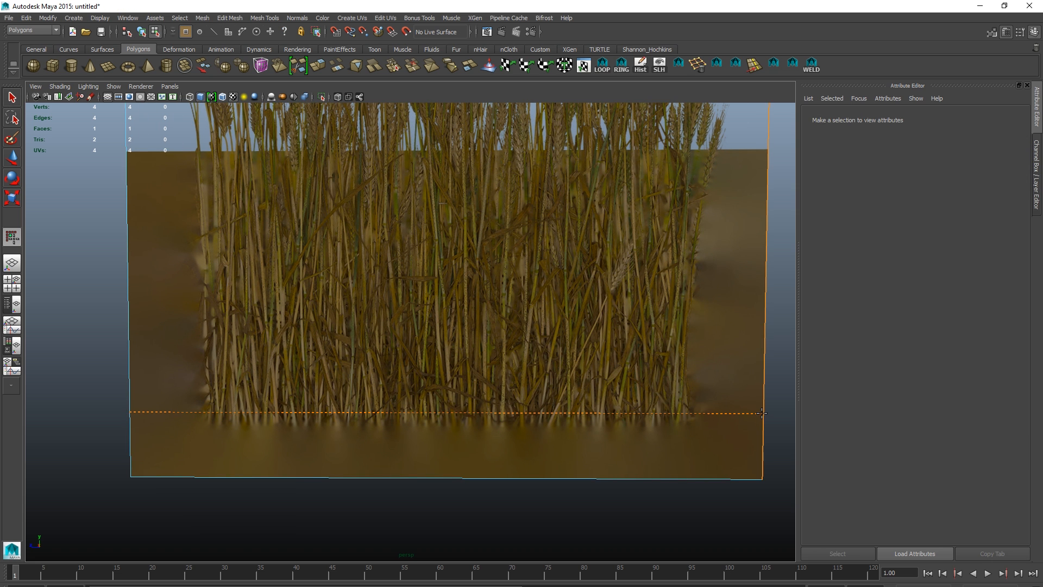
ctrl+click(761, 413)
Cut straight vertical edges through the plane just outside the wheat on its left and right sides.
scroll(408, 354, down, 3)
alt+middle_drag(404, 352, 431, 438)
click(247, 474)
alt+middle_drag(282, 380, 347, 375)
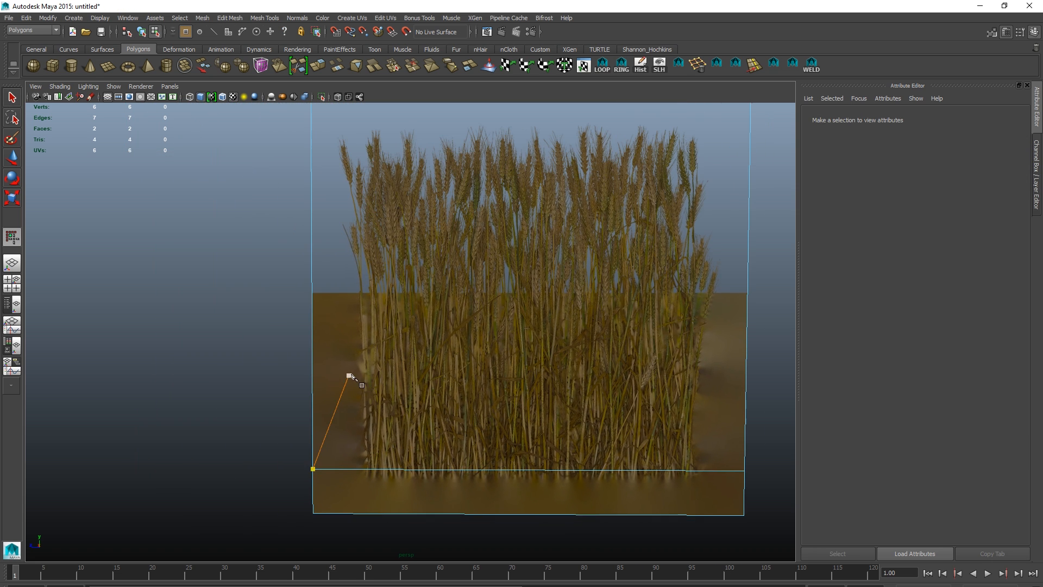
key(ctrl+z)
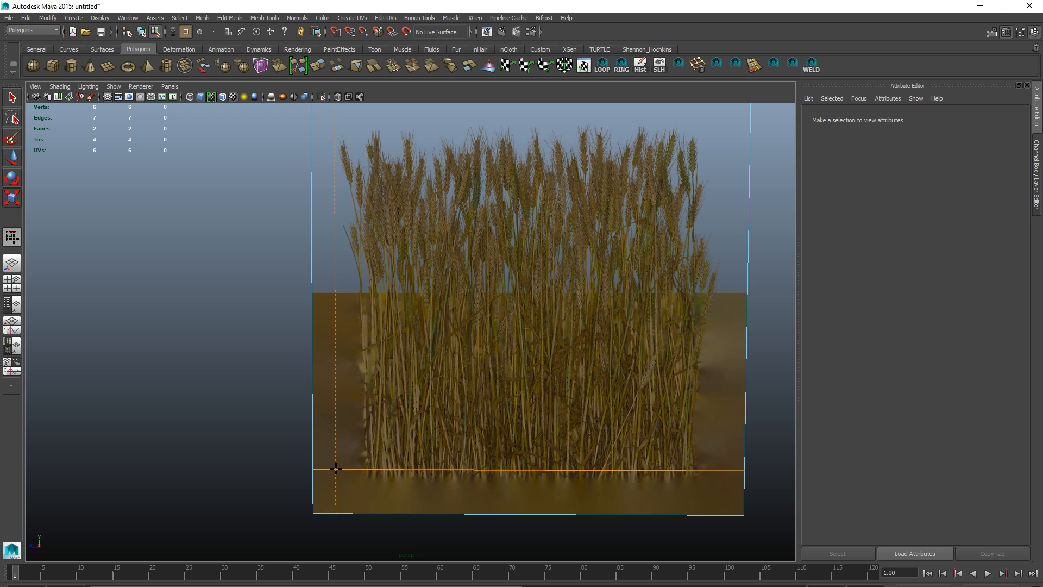
ctrl+click(337, 468)
alt+middle_drag(435, 407, 396, 414)
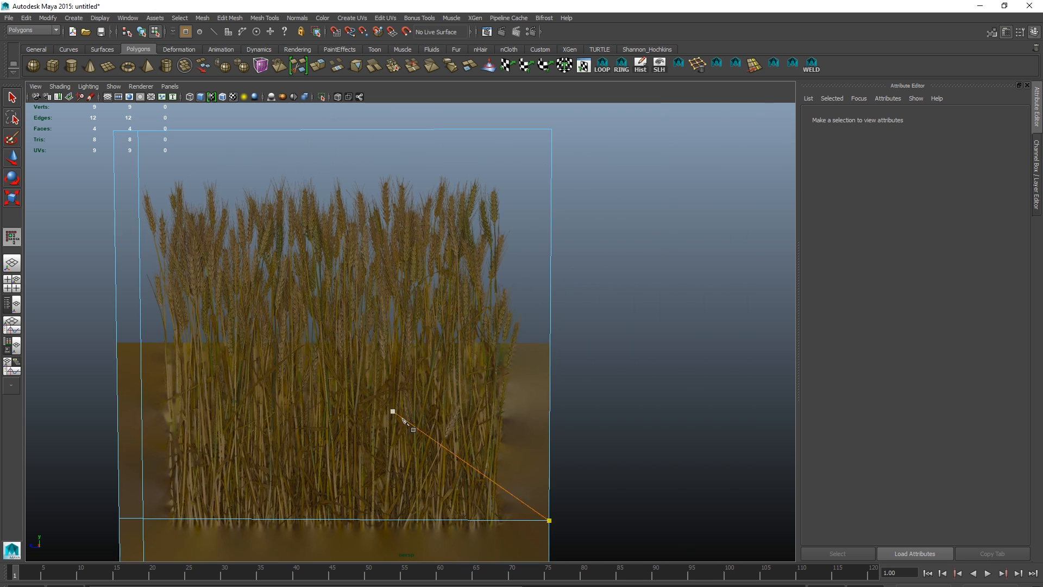
ctrl+click(522, 519)
Cut a straight horizontal edge across the plane just above the tips of the wheat ears.
alt+middle_drag(489, 141, 582, 248)
click(624, 240)
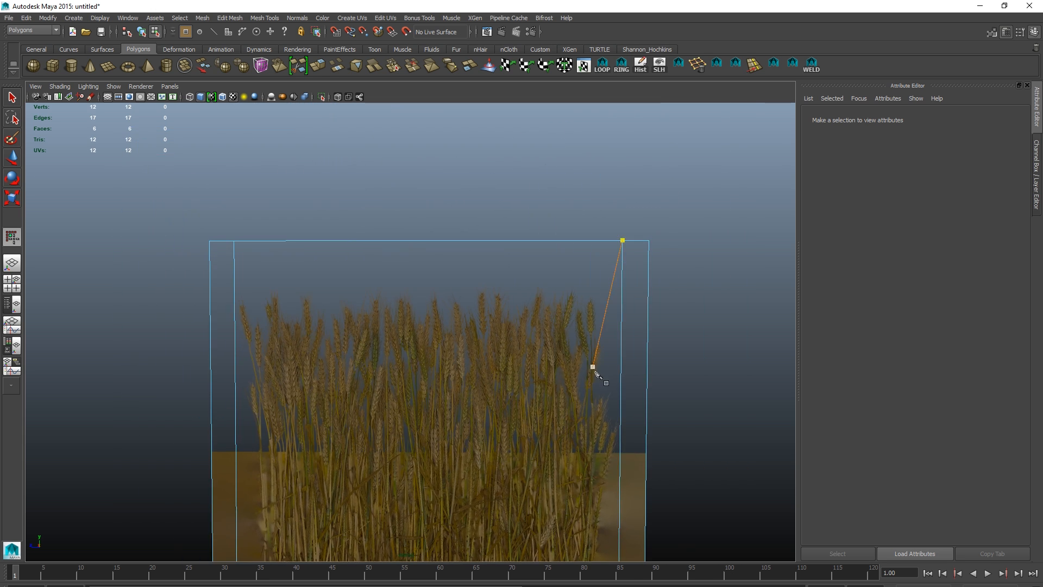
scroll(650, 306, up, 4)
key(ctrl+z)
scroll(773, 265, down, 1)
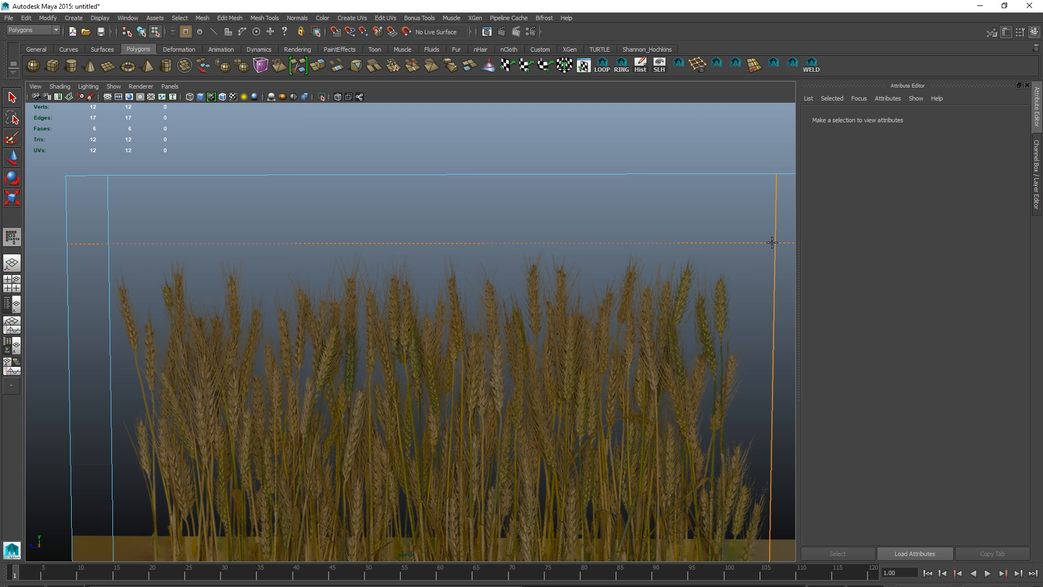
ctrl+click(772, 243)
Delete the eight border faces around the wheat, keeping only the central face.
scroll(695, 266, down, 4)
key(F11)
click(386, 386)
scroll(380, 383, down, 7)
shift+drag(210, 235, 556, 523)
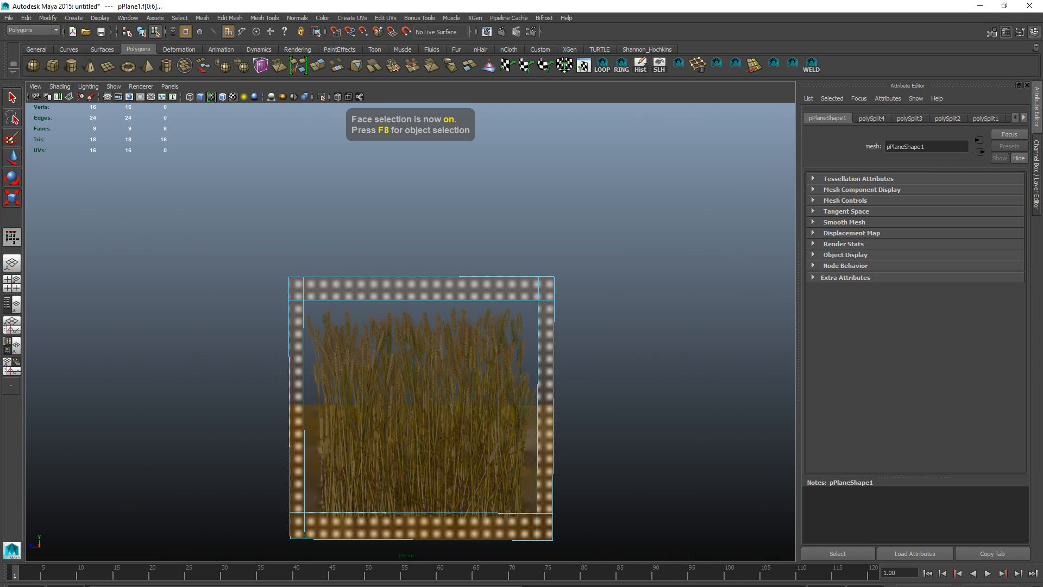
key(Delete)
key(F8)
scroll(566, 338, up, 4)
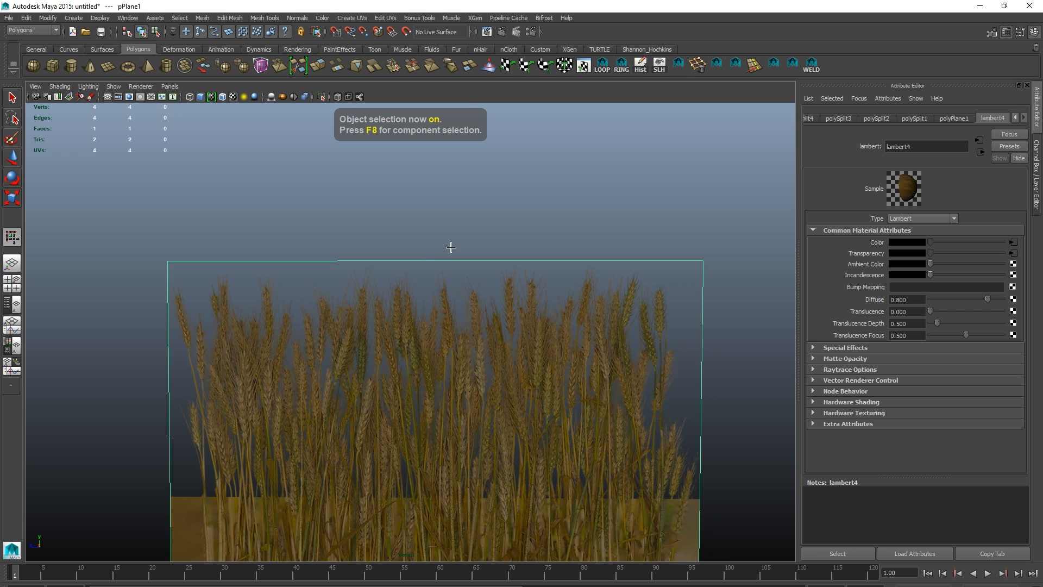
Cut a line from the plane's left edge inward and down to the bottom edge, following the outermost stalks.
alt+middle_drag(452, 246, 493, 210)
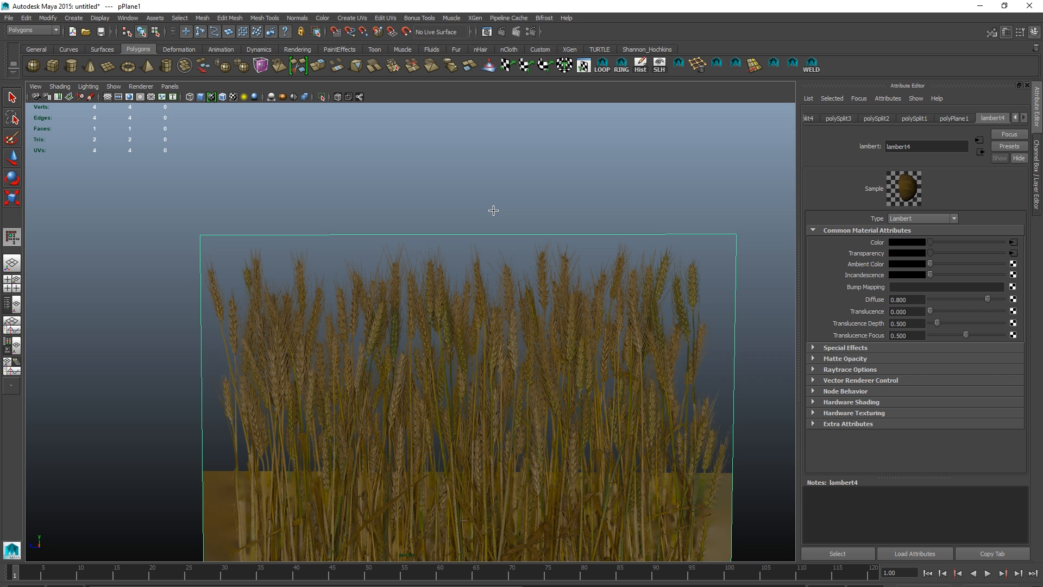
alt+middle_drag(362, 303, 378, 281)
click(328, 294)
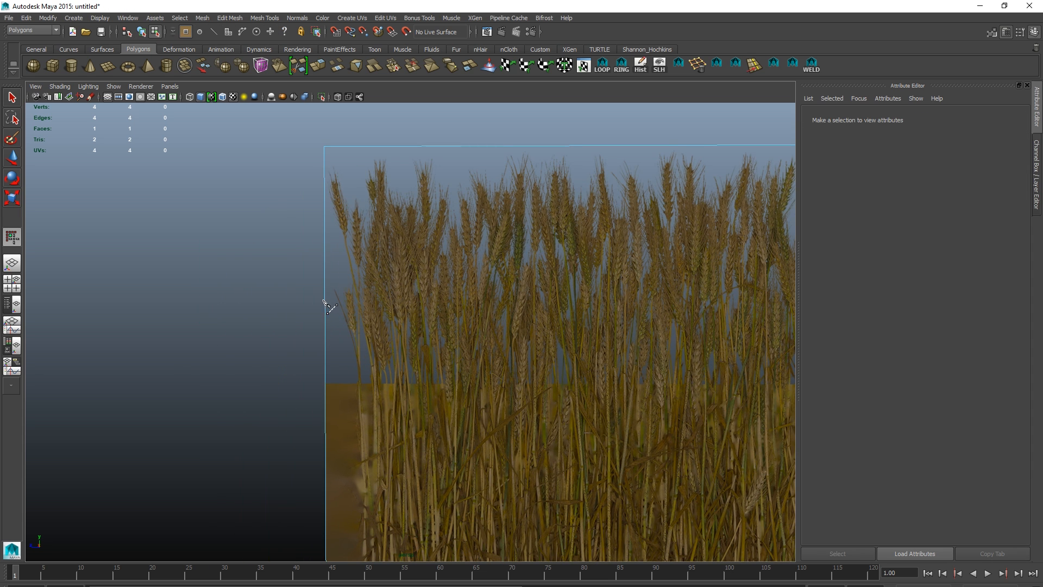
click(328, 285)
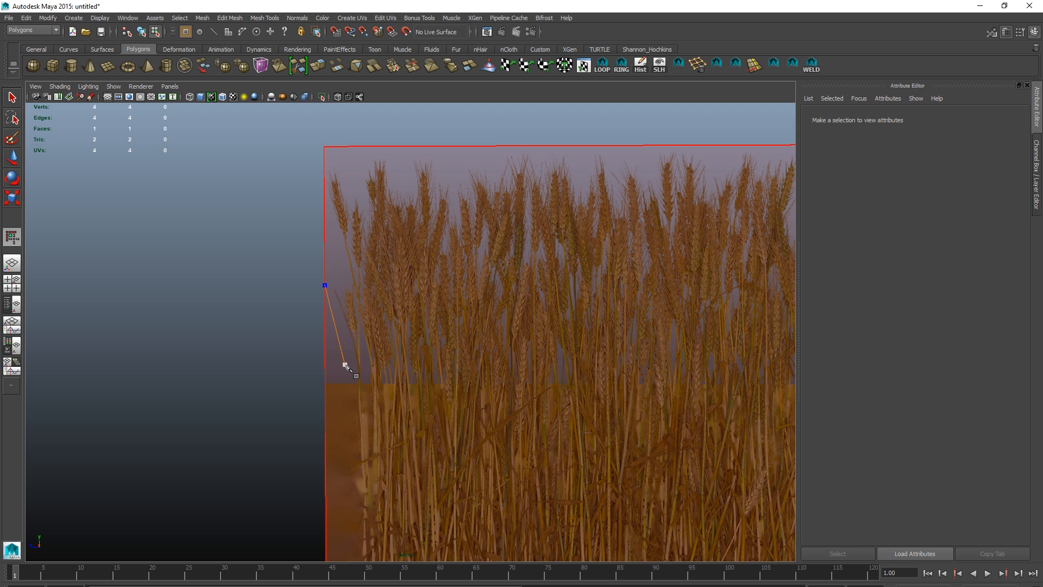
alt+middle_drag(344, 368, 387, 404)
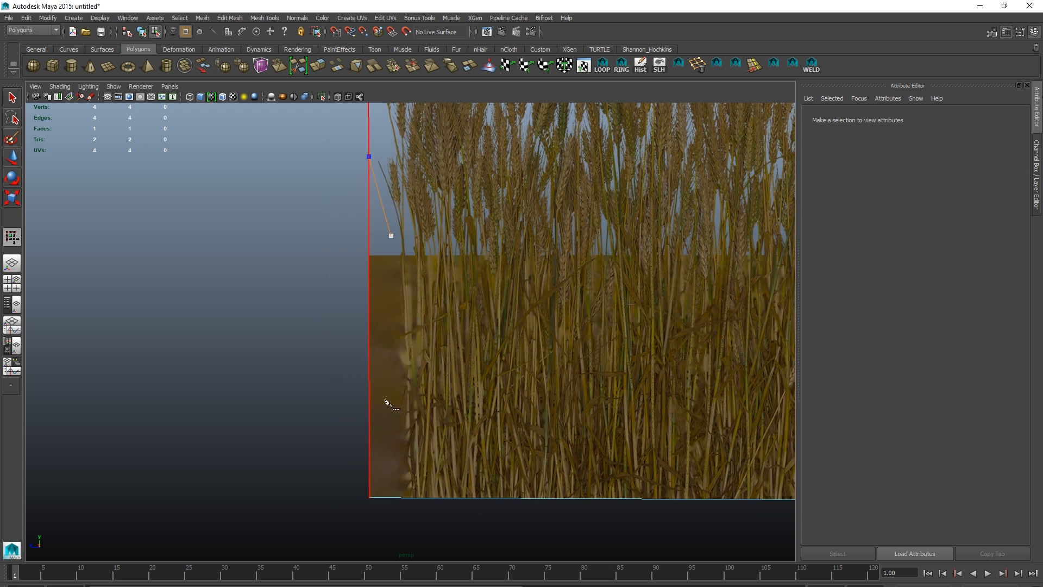
click(391, 497)
right_click(391, 497)
click(369, 156)
click(425, 135)
alt+middle_drag(404, 121, 363, 354)
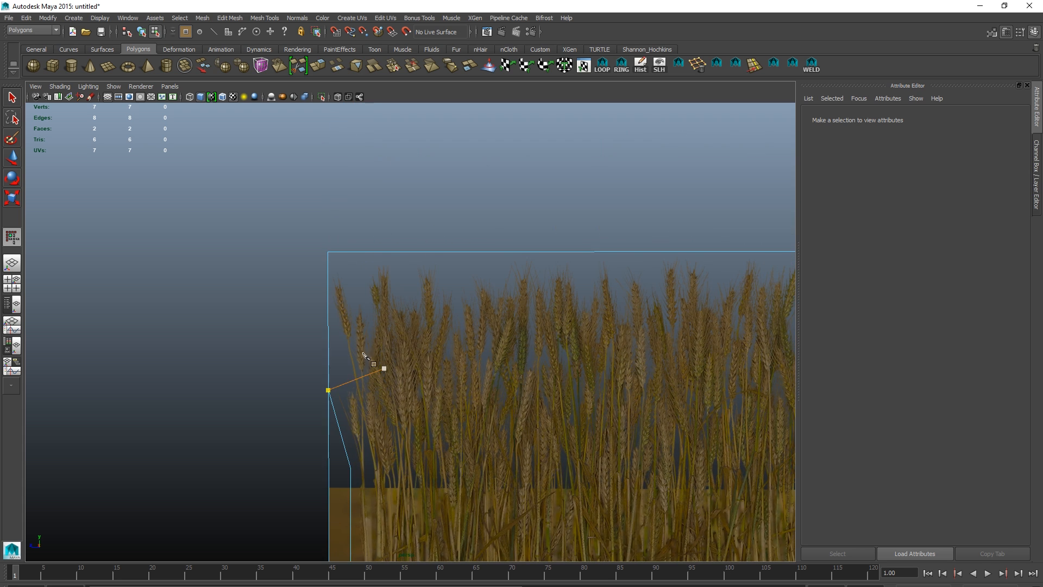
Delete the empty strip face along the lower left side of the wheat plane.
alt+middle_drag(504, 312, 498, 225)
scroll(453, 320, down, 1)
key(F11)
click(341, 411)
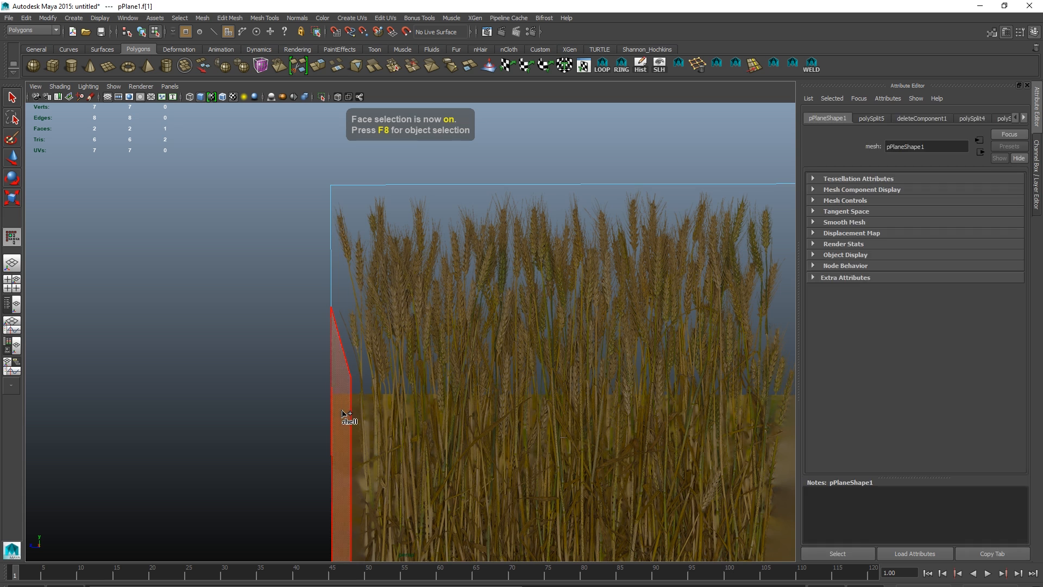
key(Delete)
Cut diagonally across the plane's empty upper right corner and delete the corner face.
alt+middle_drag(604, 267, 315, 264)
key(g)
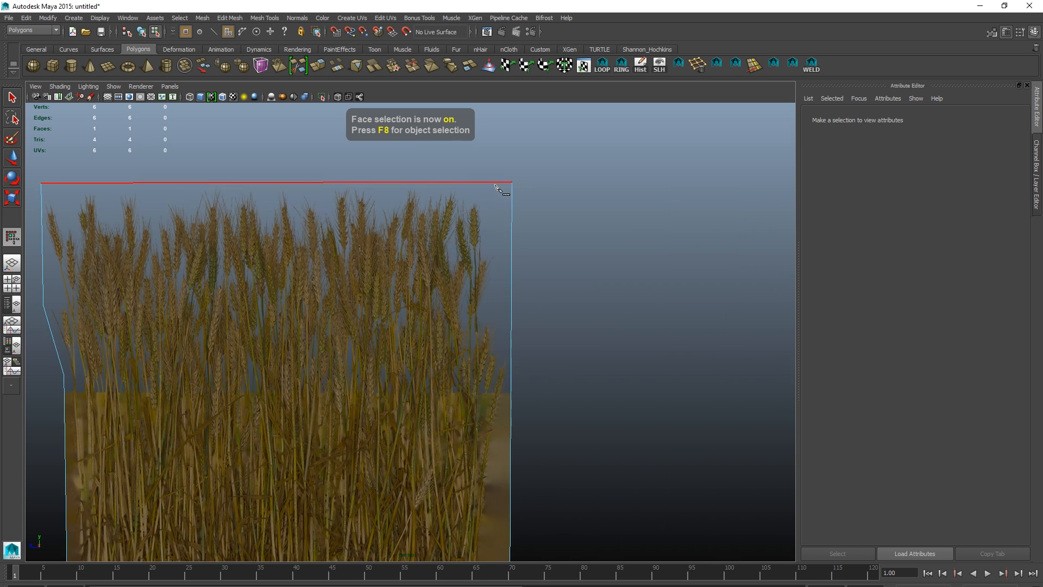
click(483, 181)
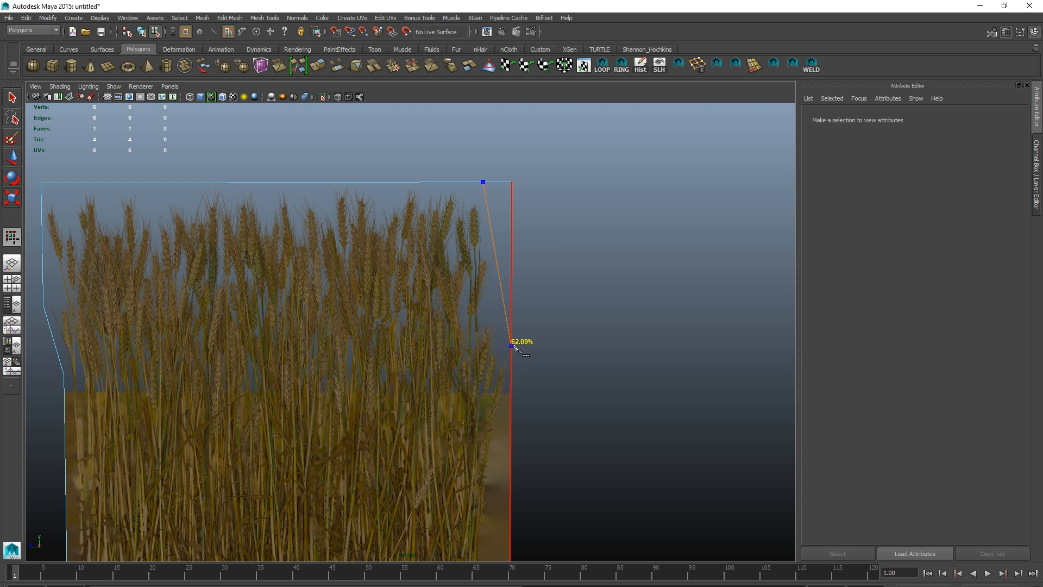
click(514, 345)
right_click(526, 309)
key(F11)
click(508, 212)
key(Delete)
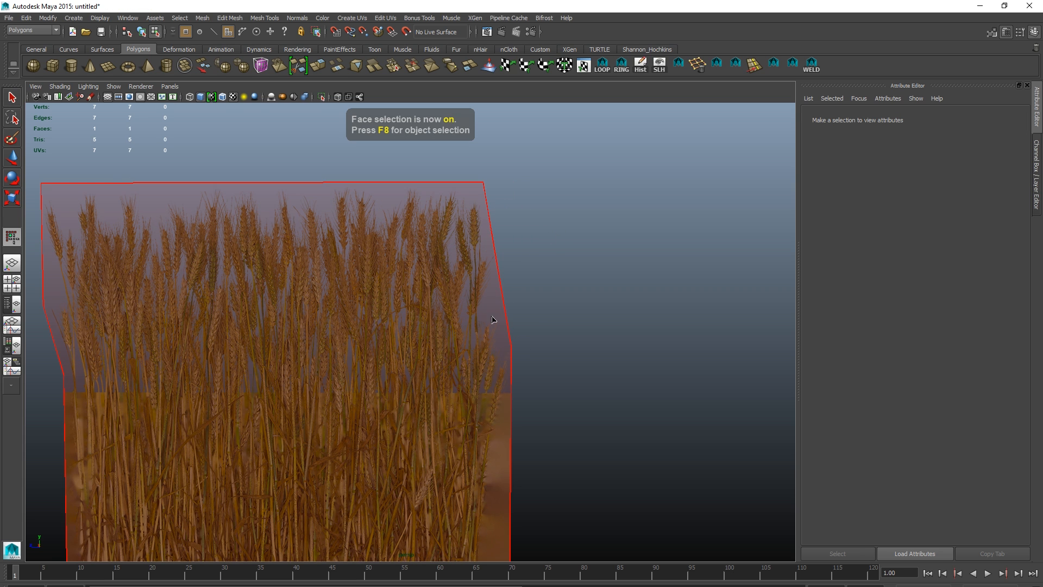
Cut diagonally from the plane's right edge to its bottom edge and delete the empty lower right sliver.
key(g)
click(511, 403)
alt+middle_drag(512, 494, 587, 300)
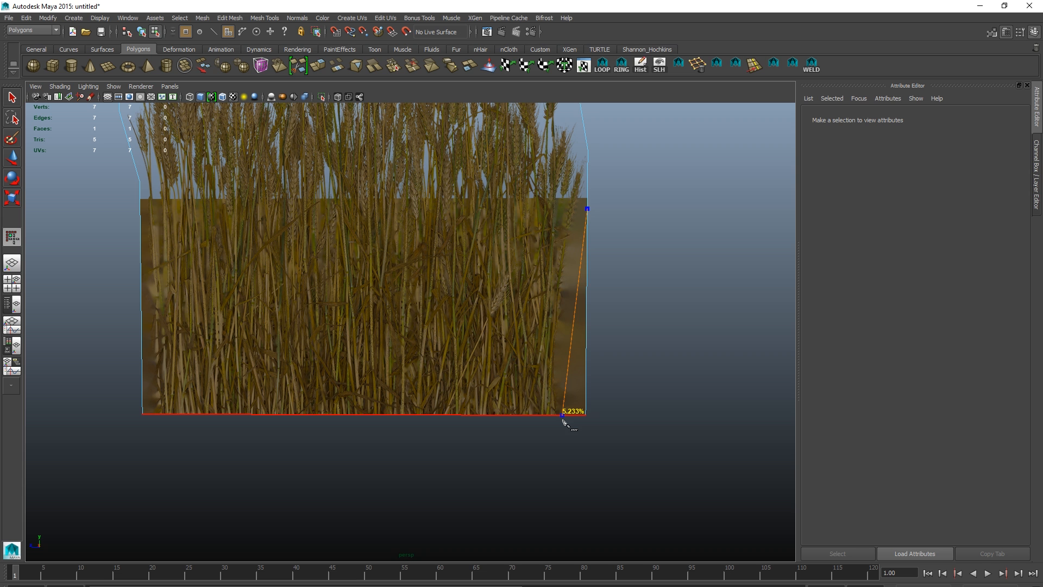
click(563, 420)
alt+middle_drag(478, 285, 485, 318)
right_click(603, 311)
key(F11)
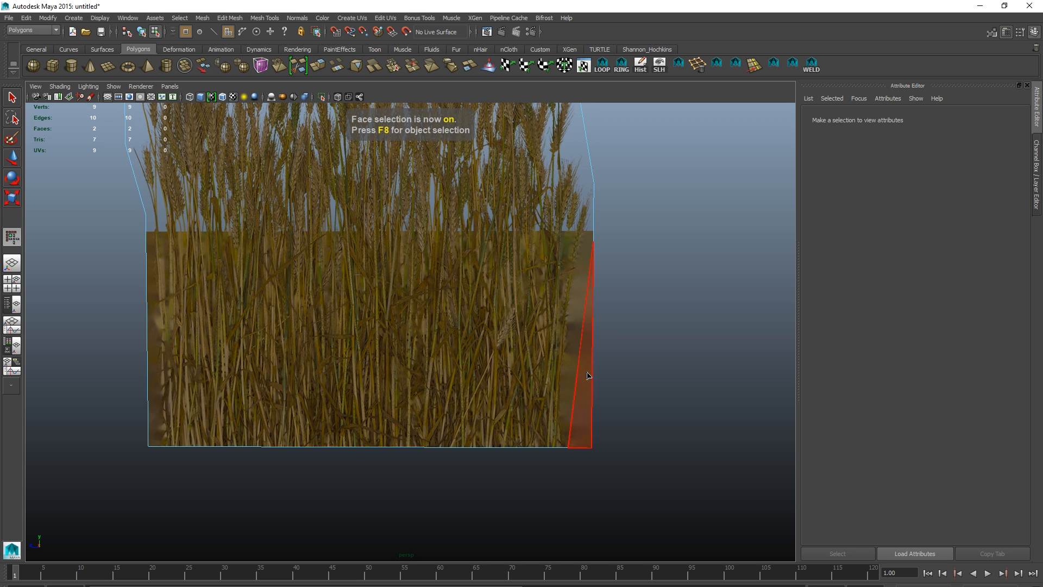
click(587, 375)
key(Delete)
Subdivide the wheat card with two crosswise cuts joining its side vertices and three vertical slices.
alt+middle_drag(153, 262, 198, 309)
scroll(198, 308, down, 3)
alt+middle_drag(174, 217, 177, 299)
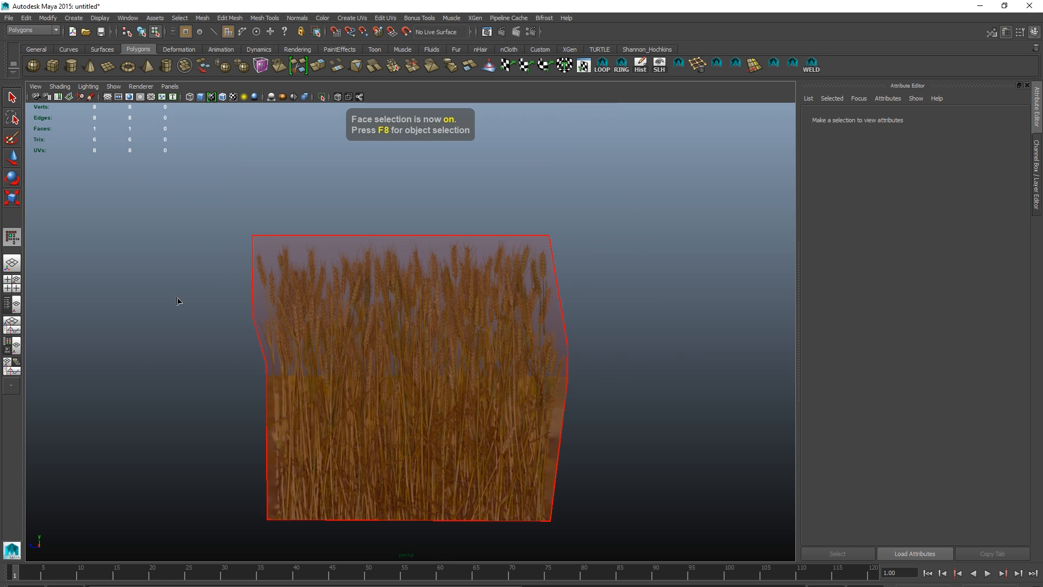
click(253, 316)
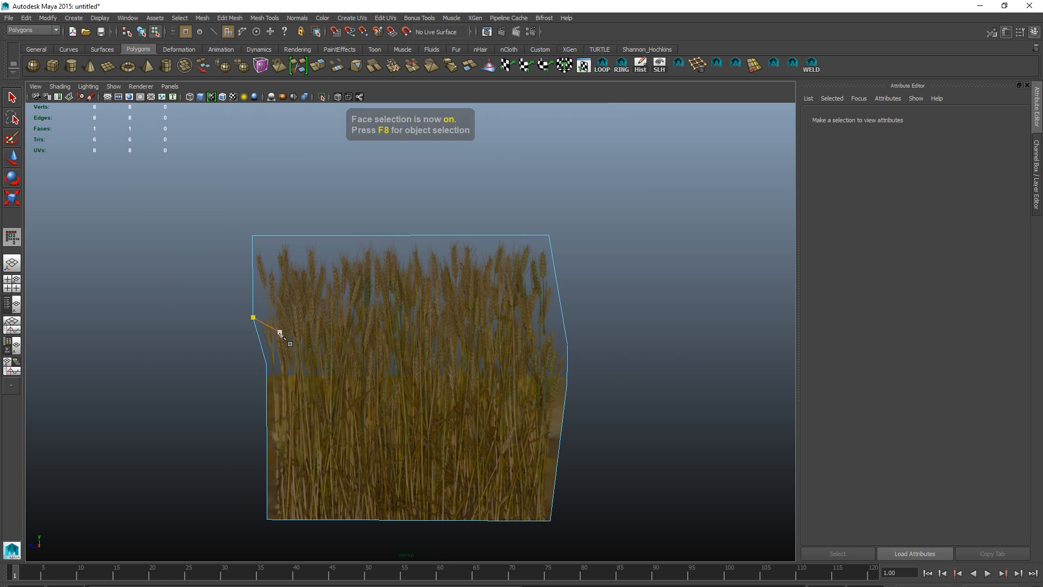
click(567, 345)
right_click(225, 355)
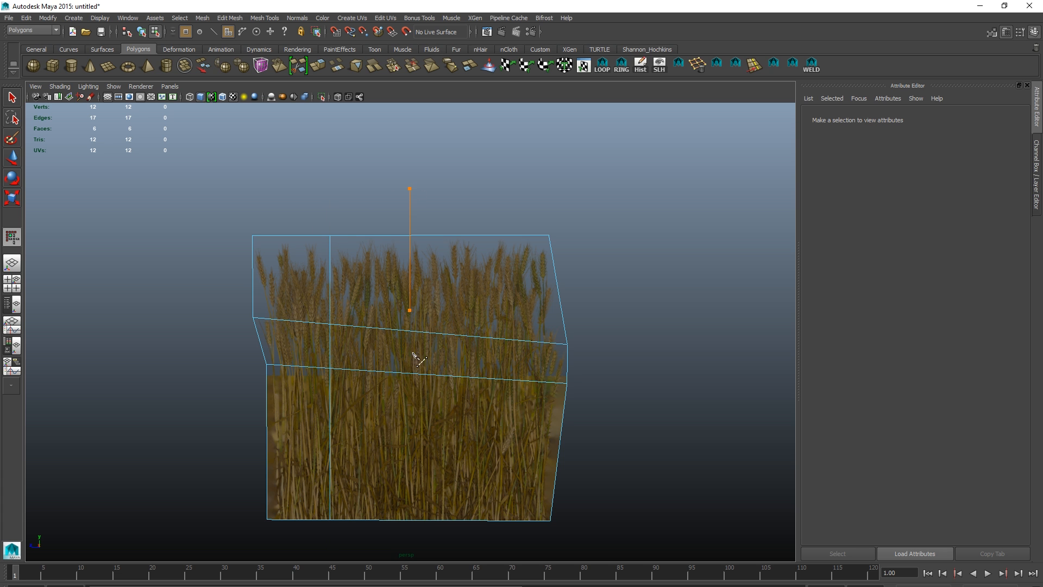
Move the card's vertical edge loops alternately forward and back to fold the wheat card into a zigzag.
key(F10)
alt+drag(299, 354, 427, 467)
double_click(349, 340)
key(w)
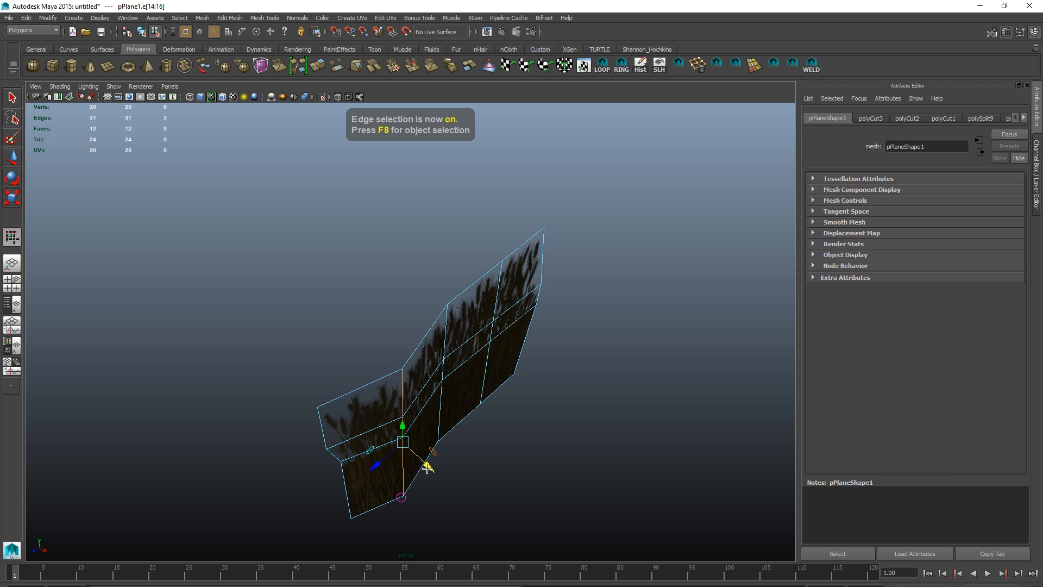
double_click(455, 330)
middle_drag(576, 417, 627, 402)
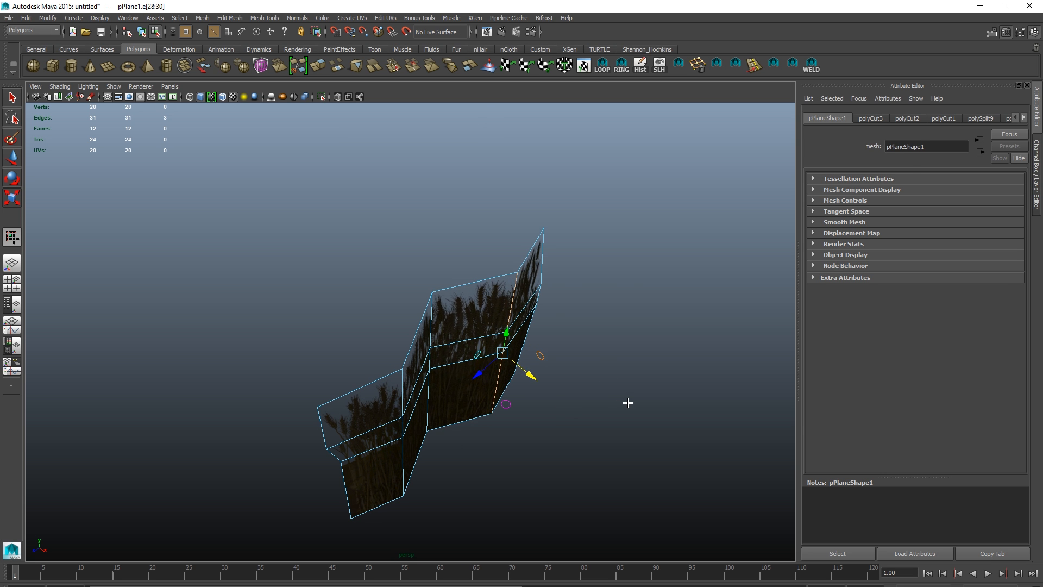
key(F8)
alt+drag(627, 403, 564, 361)
key(q)
click(603, 368)
click(480, 373)
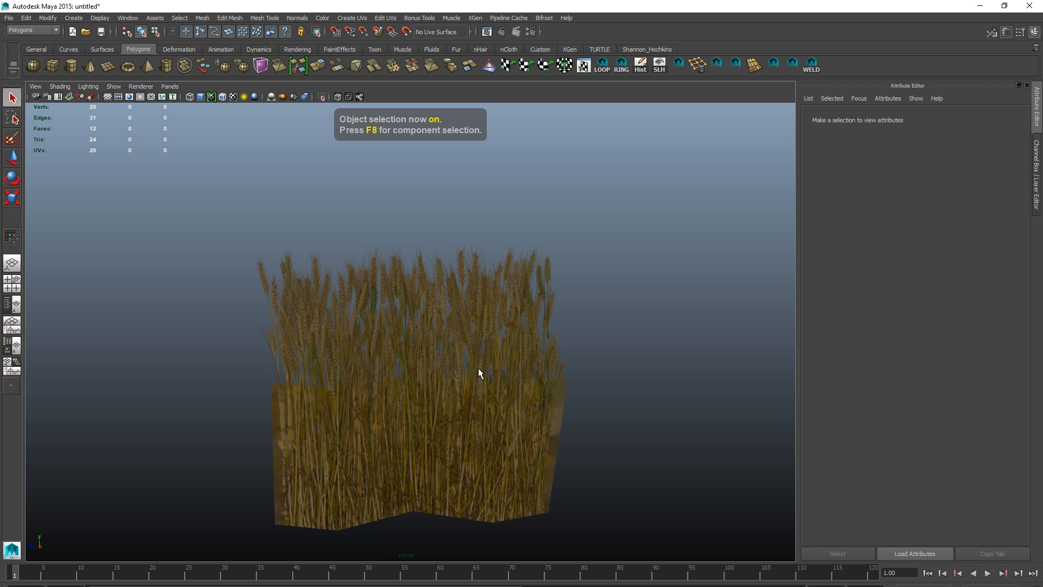
Create a new polygon ground plane and set its width and height subdivisions to 1.
click(111, 72)
alt+drag(424, 245, 493, 291)
key(ctrl+a)
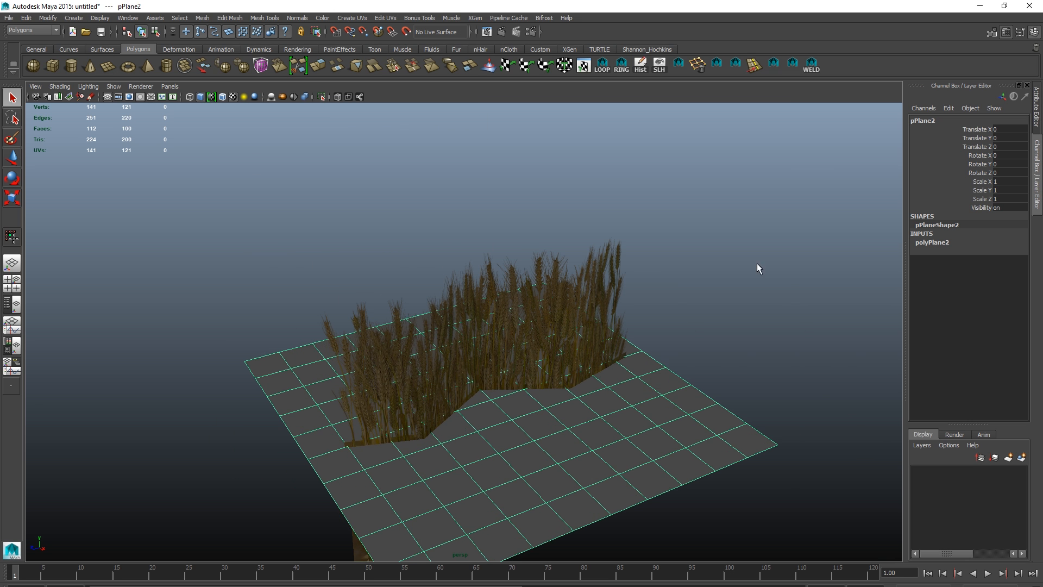
click(933, 242)
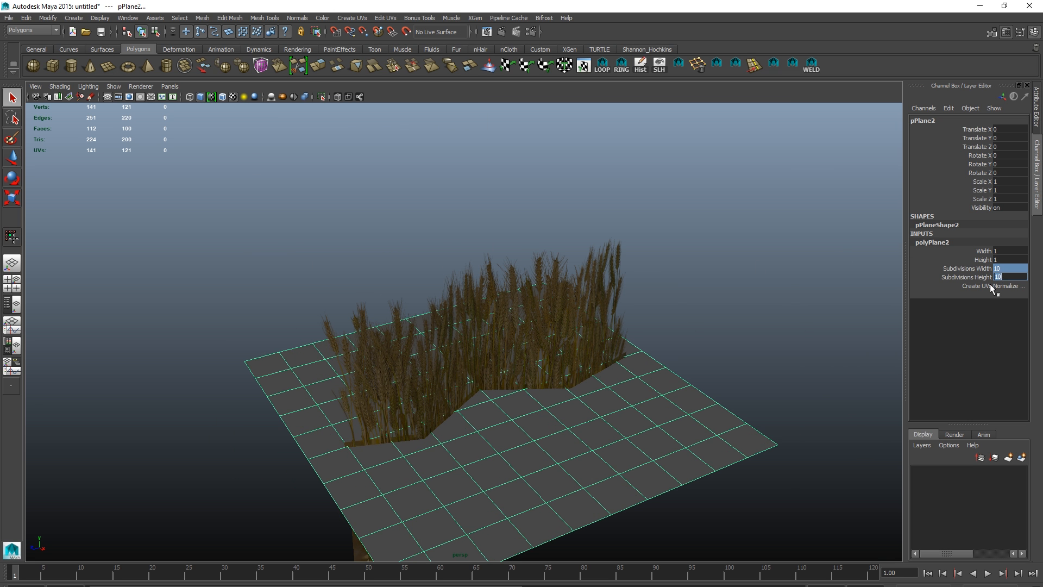
text(1)
key(Return)
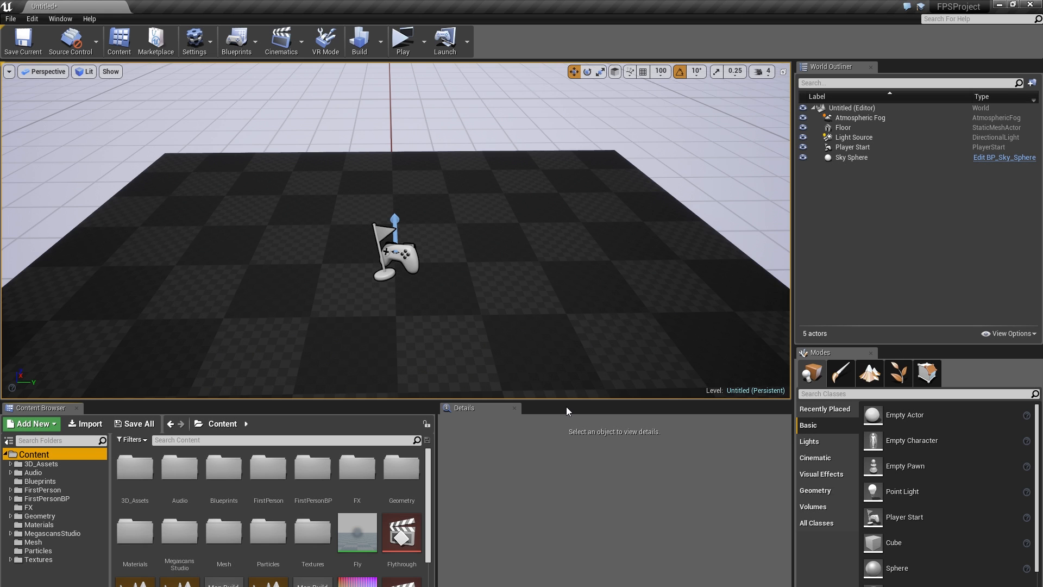
In the 3D_Assets/Wheat_1 content folder, duplicate the Wheat static mesh as Wheat_2.
click(10, 465)
scroll(35, 538, down, 10)
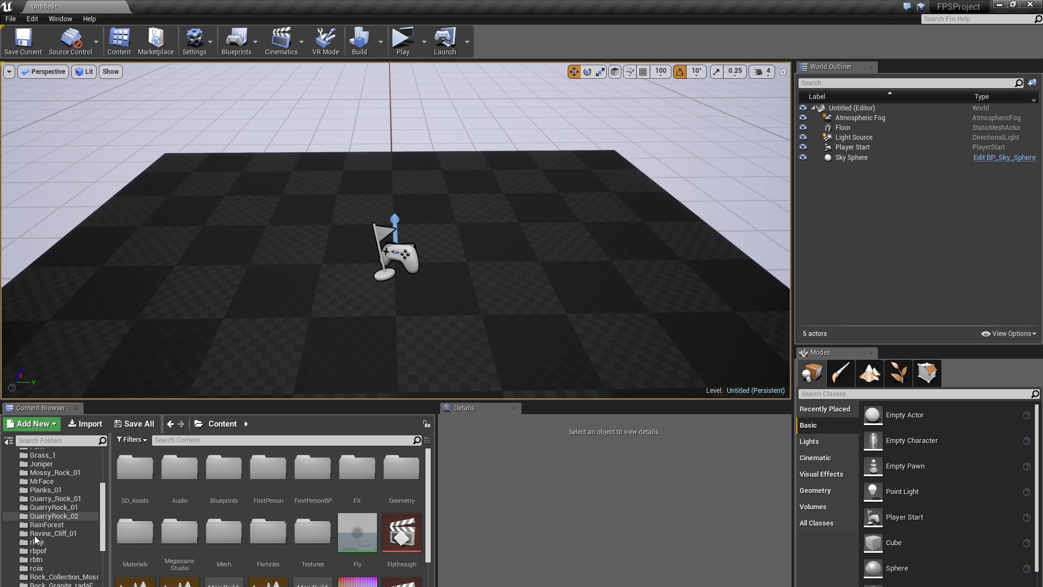
click(42, 560)
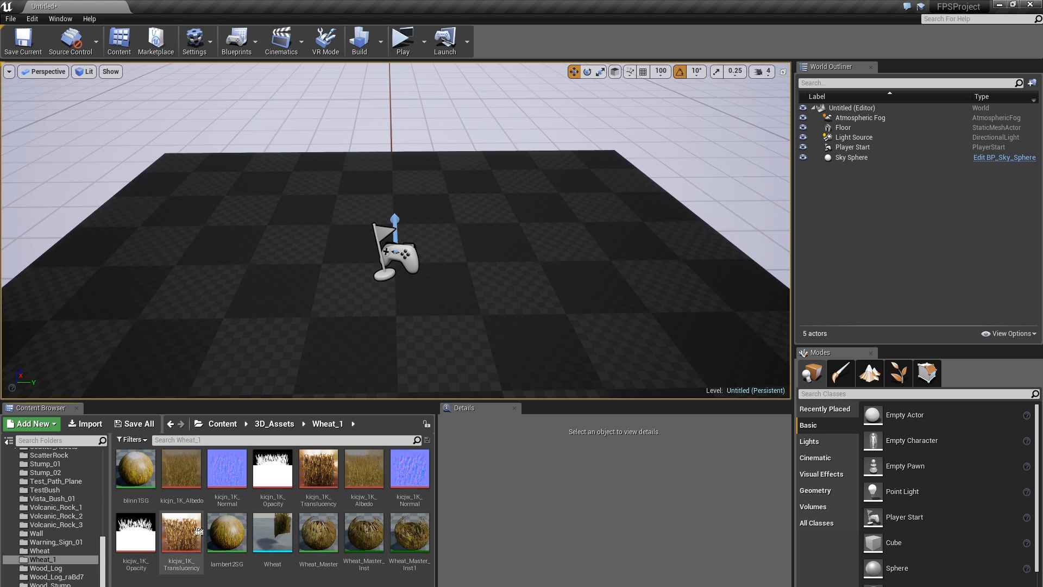
click(271, 544)
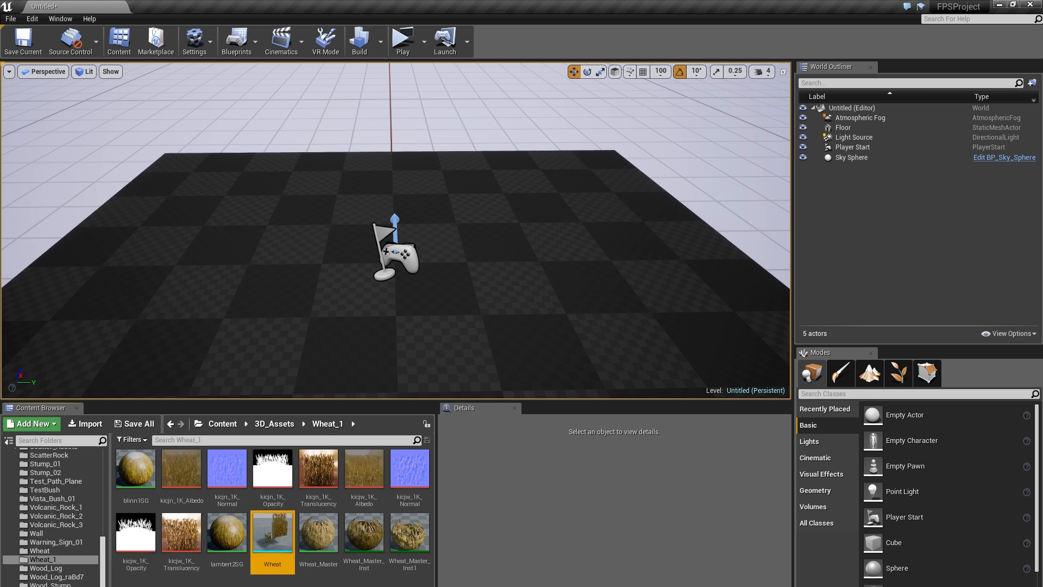
mouse_move(277, 543)
drag(277, 543, 321, 573)
key(ctrl+w)
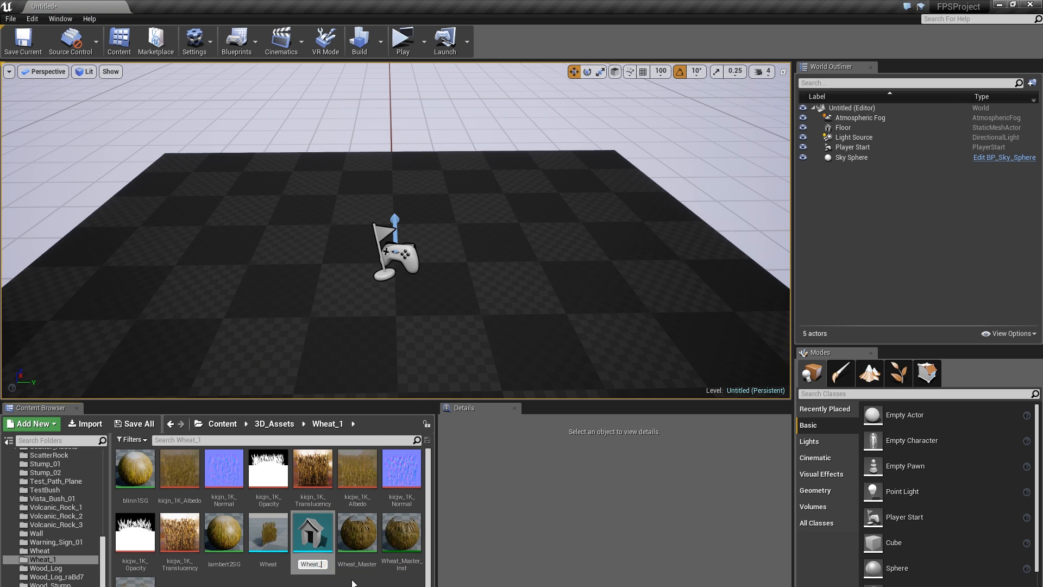
key(Return)
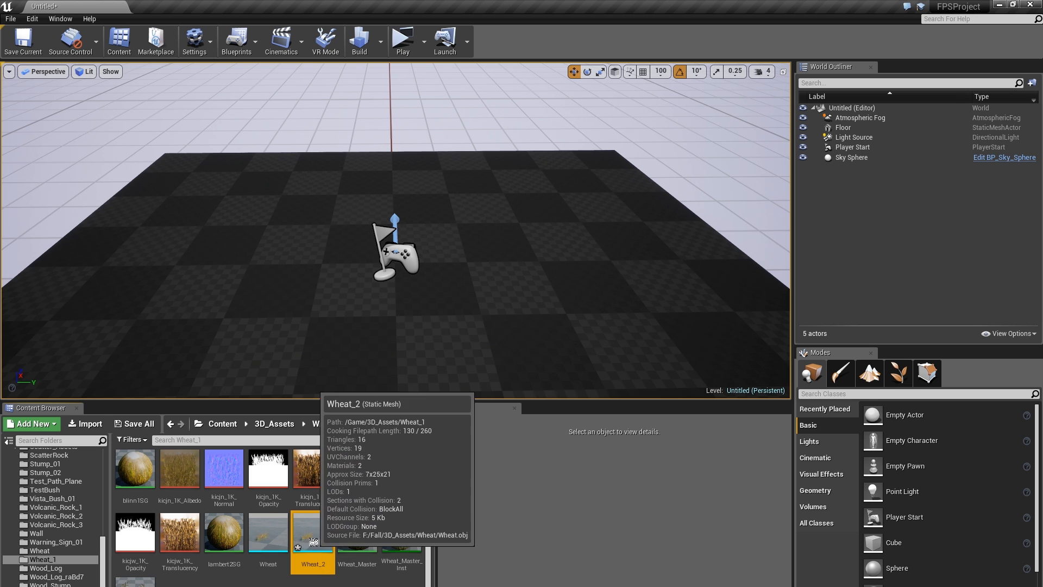
Create a new material in the Wheat_1 folder, keeping the default name NewMaterial.
right_click(315, 580)
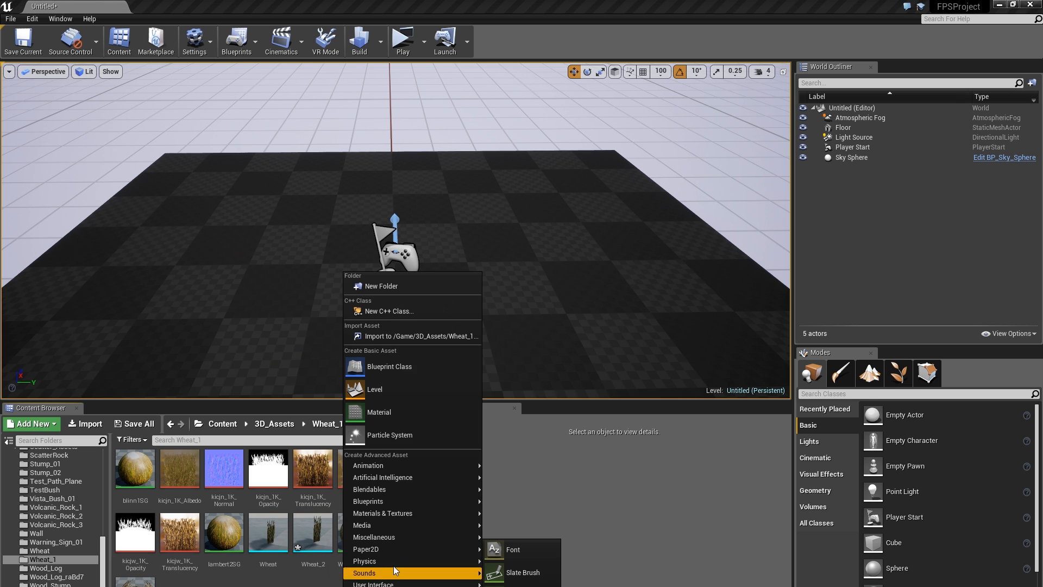
click(436, 403)
key(Return)
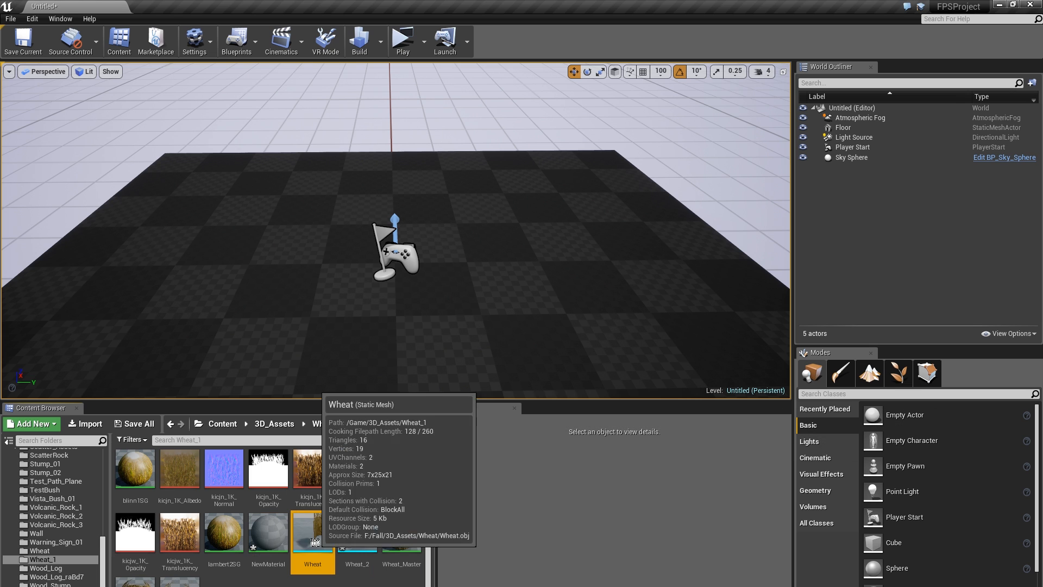
Assign NewMaterial to both material slots of the Wheat static mesh and close its mesh editor.
double_click(308, 522)
drag(530, 3, 647, 110)
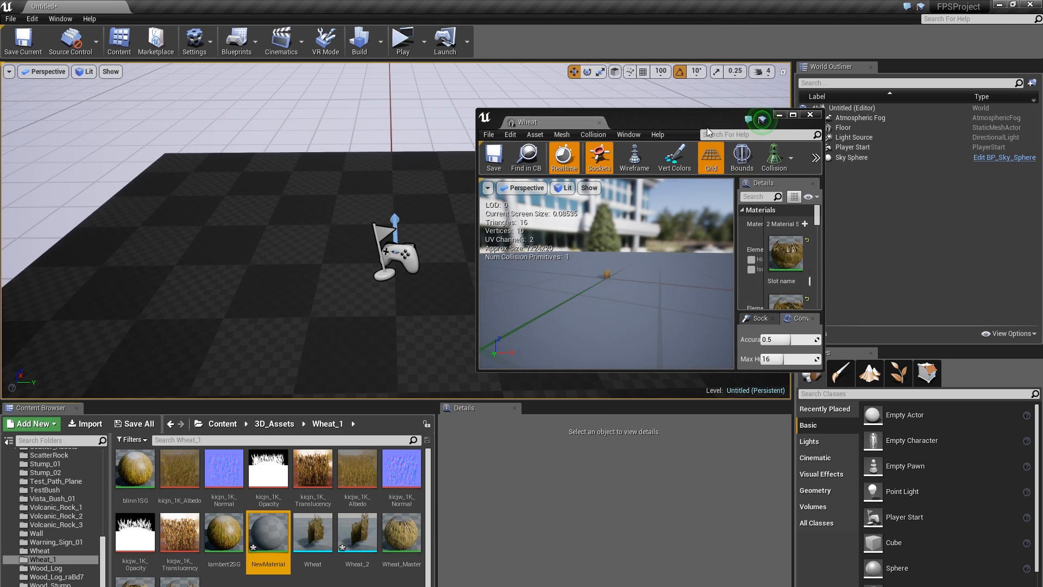
double_click(706, 123)
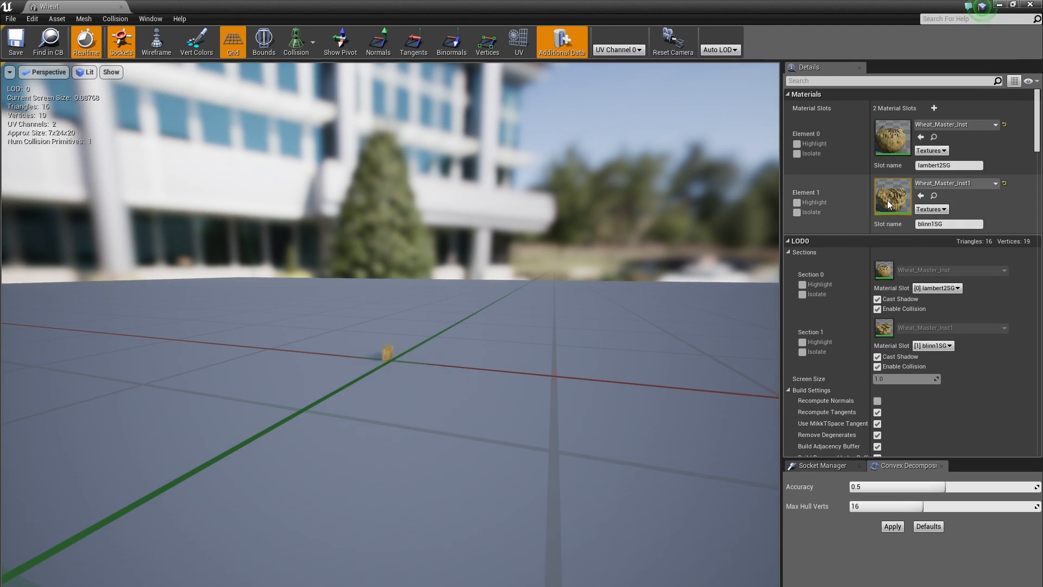
click(920, 137)
click(920, 196)
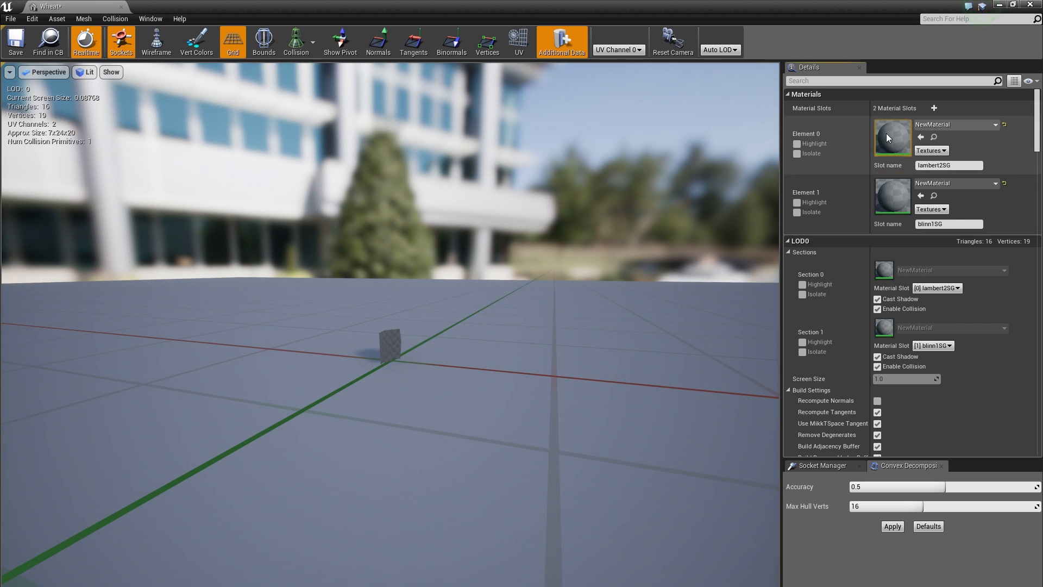
click(1029, 5)
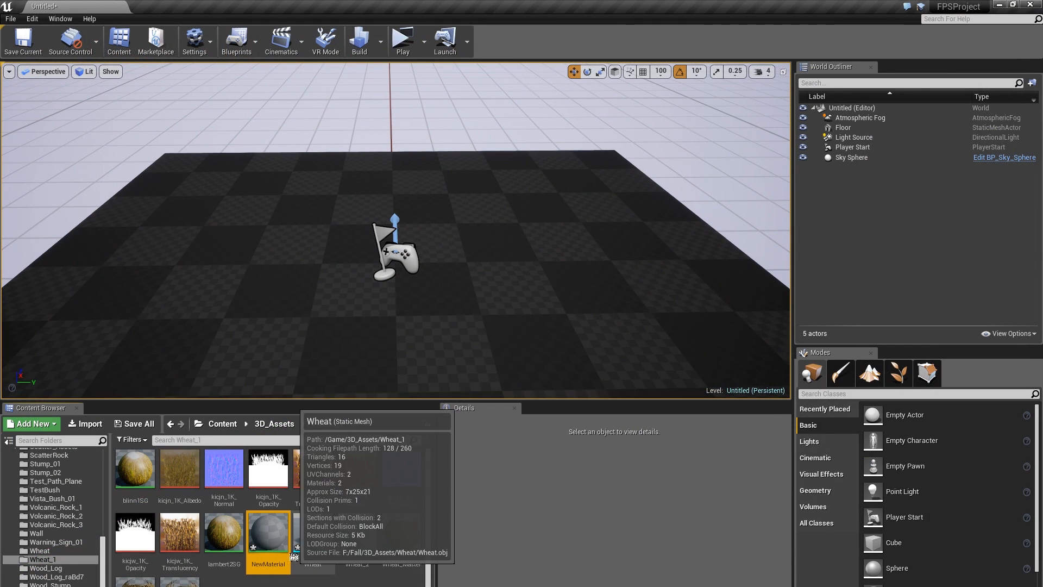
Place the Wheat mesh in the level to examine its folded shape from several sides, and delete it from the level.
drag(313, 535, 432, 282)
key(e)
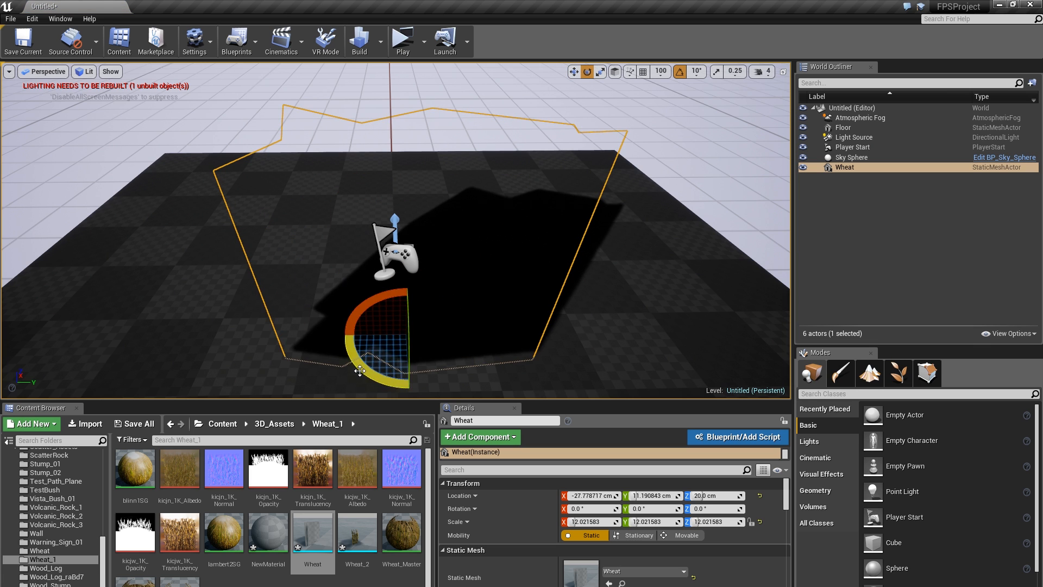
drag(359, 370, 346, 402)
key(Escape)
right_drag(348, 225, 330, 176)
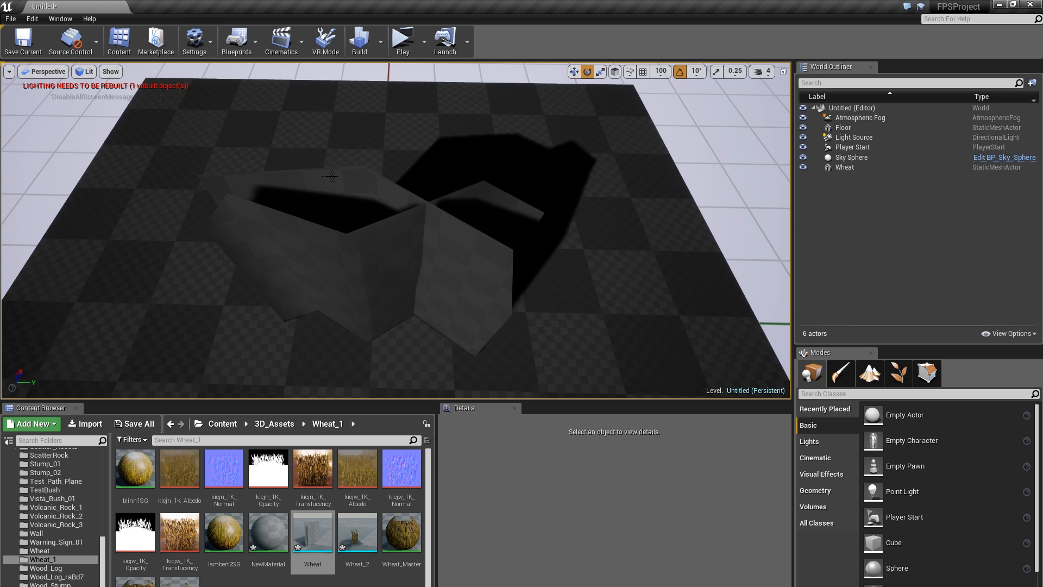
right_drag(330, 176, 408, 158)
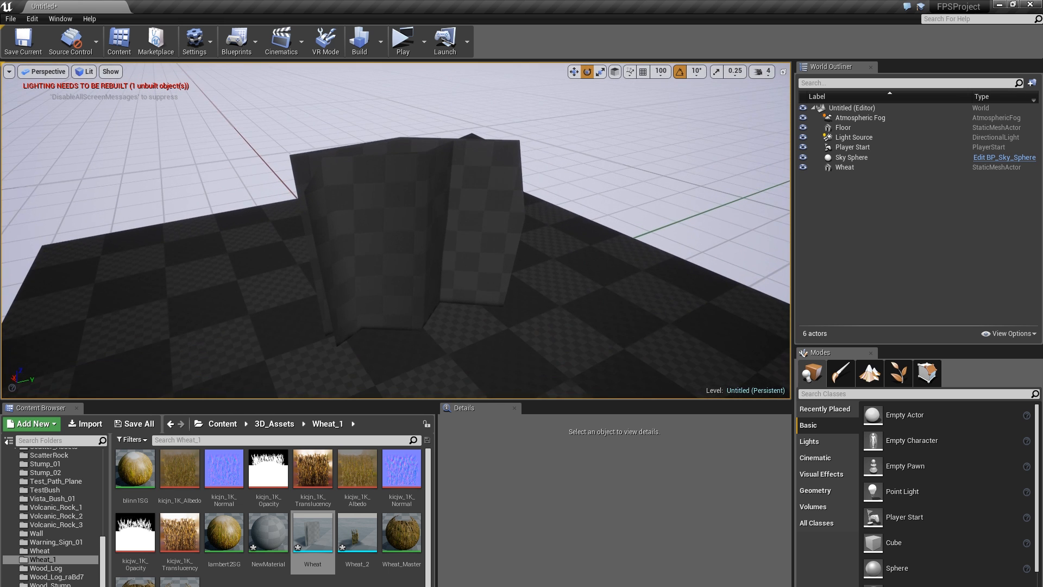
click(386, 204)
key(Delete)
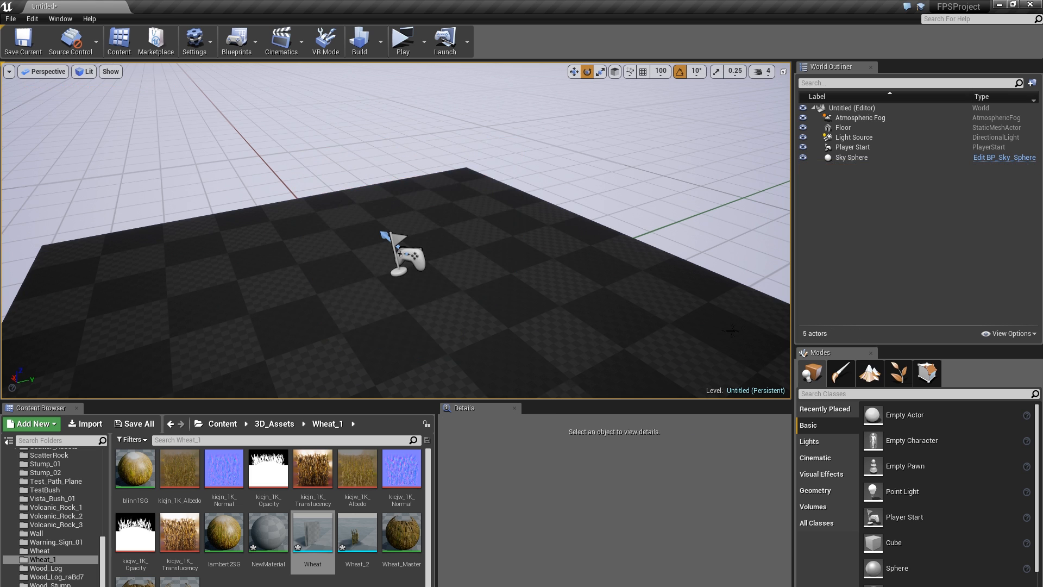
Create a new landscape with a section size of 31x31 quads and no material.
click(870, 373)
scroll(954, 518, down, 1)
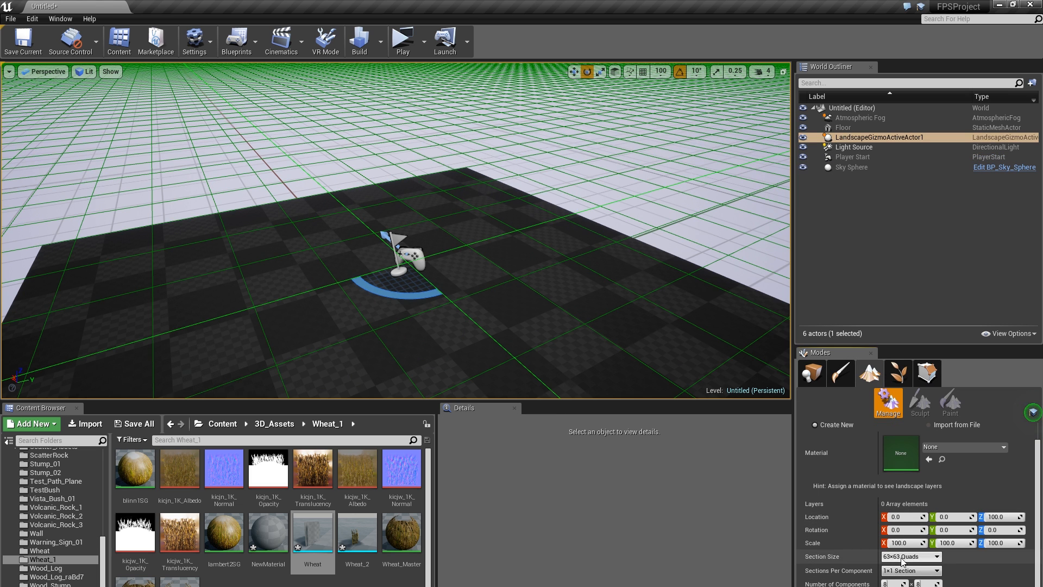
click(918, 556)
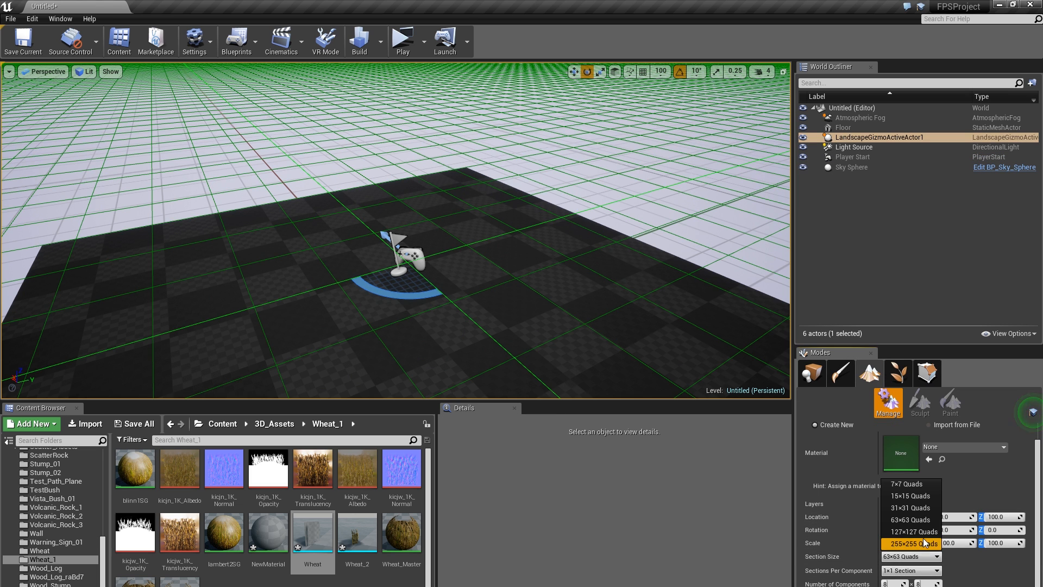
click(889, 510)
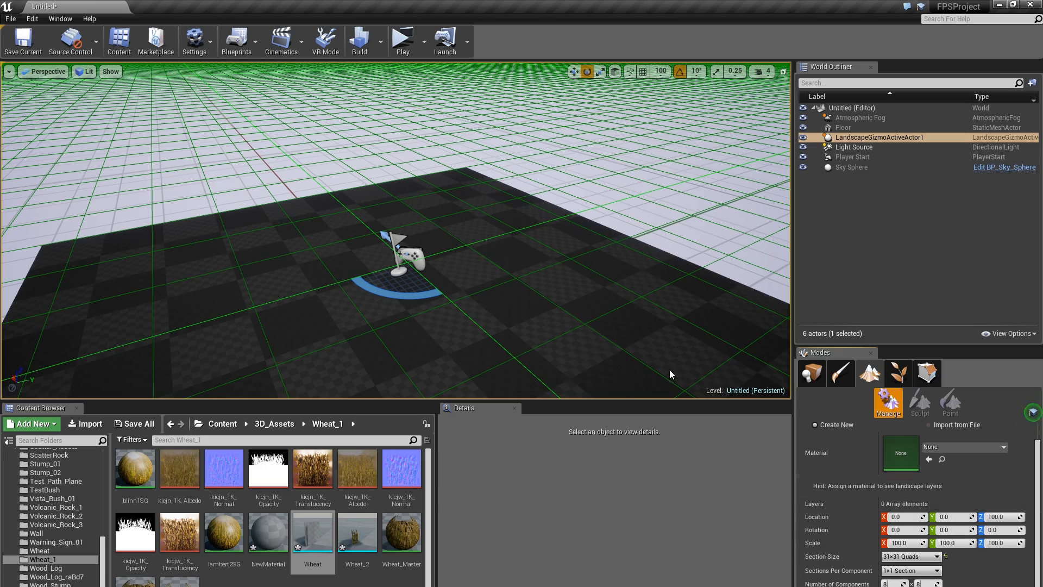
mouse_move(669, 374)
right_down()
mouse_move(624, 331)
mouse_move(489, 329)
mouse_move(682, 365)
right_up()
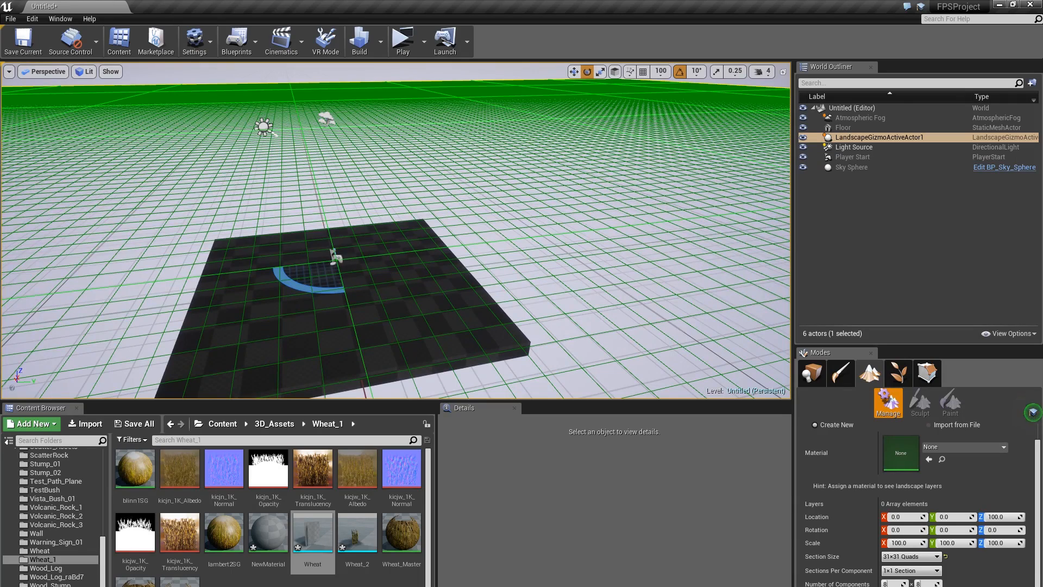
click(1008, 586)
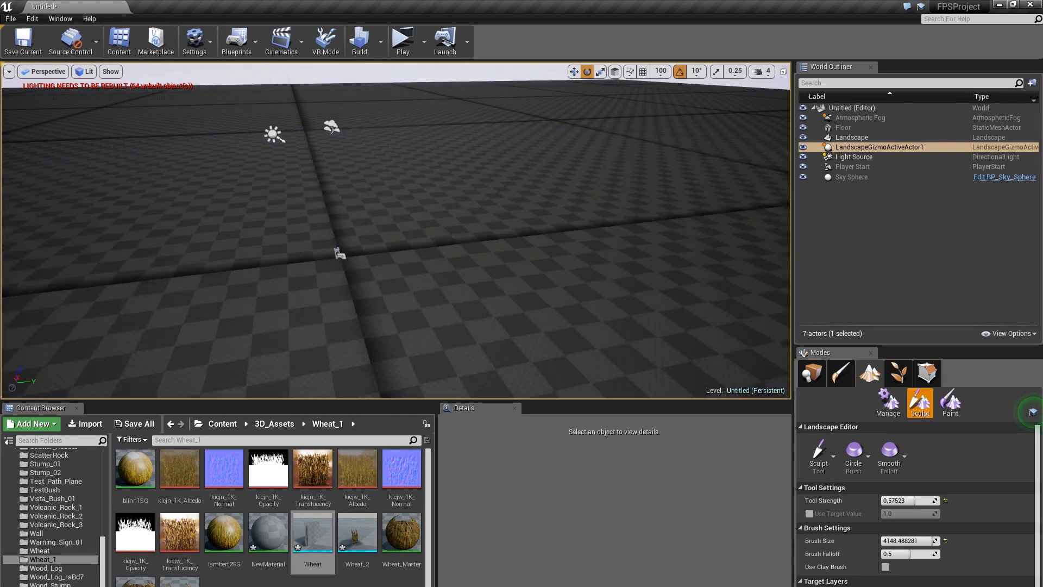
Sculpt rolling hills along the landscape's outer edges and corners with the circular Sculpt brush.
right_drag(489, 282, 421, 255)
right_drag(462, 288, 466, 288)
key(w)
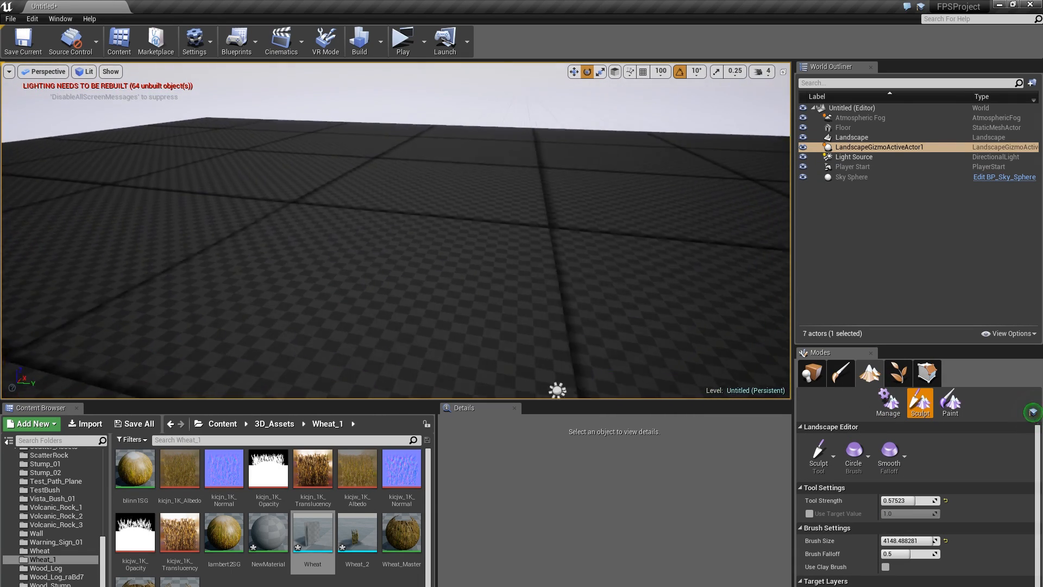
key(e)
key(a)
right_drag(436, 185, 477, 250)
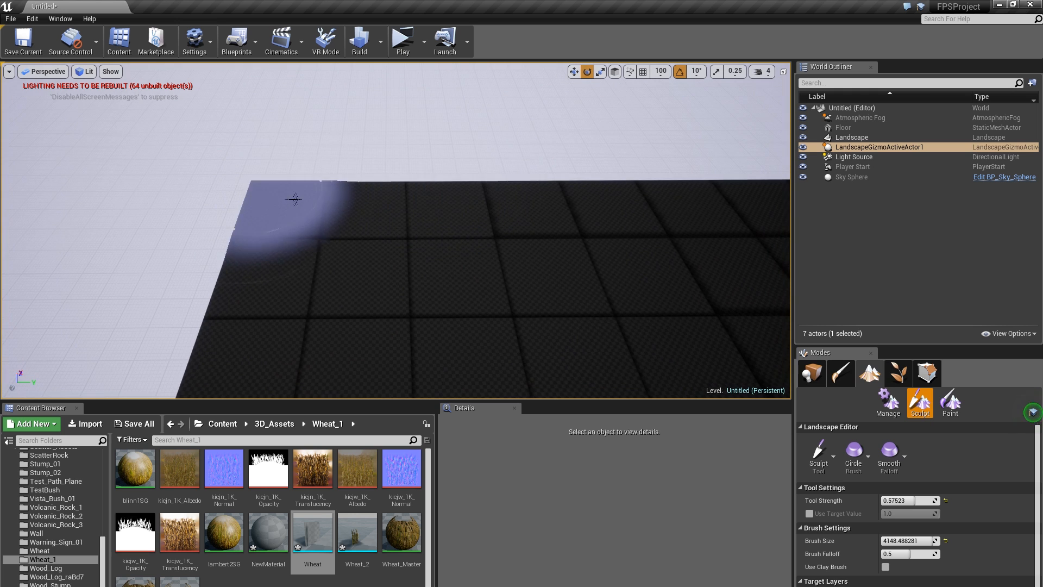
mouse_move(293, 199)
mouse_down()
mouse_move(722, 182)
mouse_move(440, 160)
mouse_up()
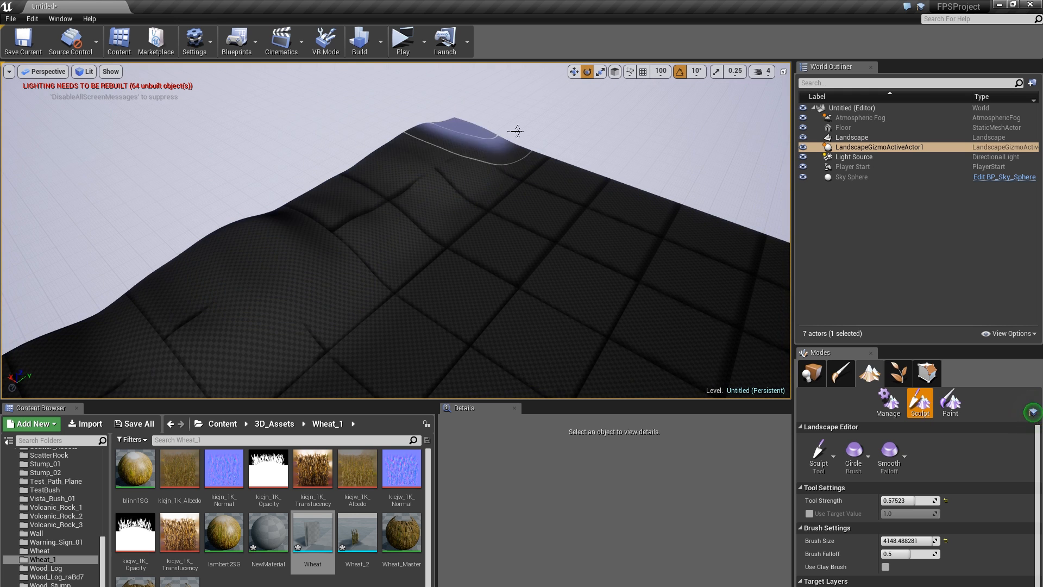
right_drag(385, 267, 304, 298)
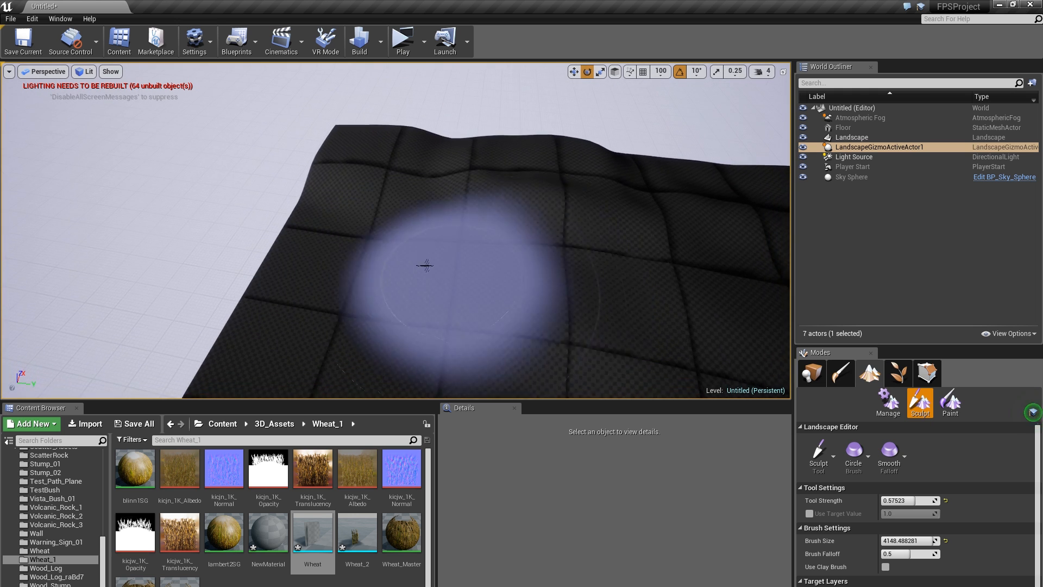
right_drag(424, 265, 514, 288)
drag(512, 144, 314, 114)
mouse_move(320, 115)
right_down()
mouse_move(293, 98)
mouse_move(350, 128)
right_up()
drag(577, 149, 418, 331)
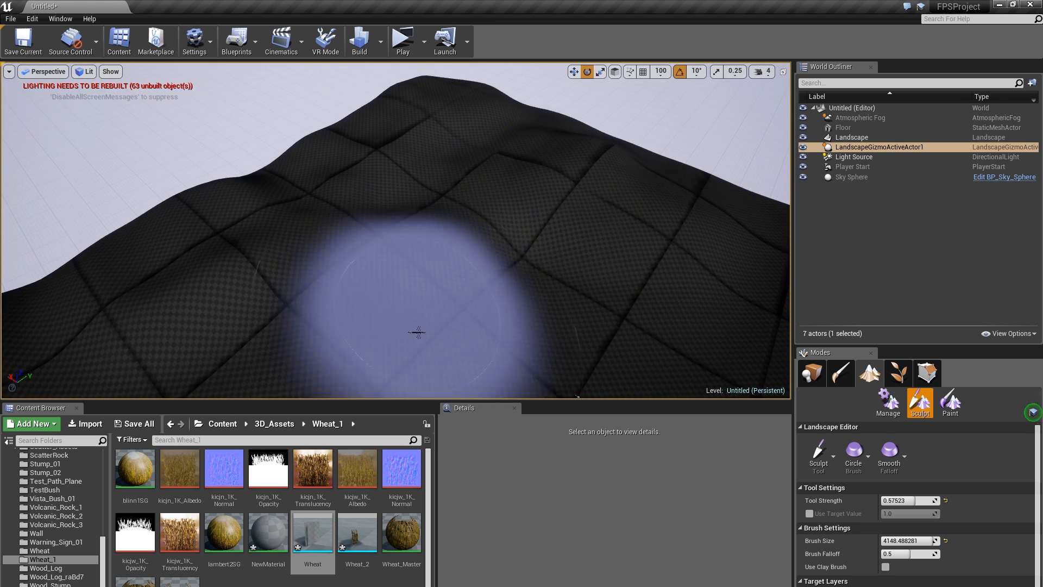
right_drag(419, 331, 505, 326)
mouse_move(617, 194)
mouse_down()
mouse_move(689, 176)
mouse_move(587, 305)
mouse_up()
right_drag(587, 304, 276, 270)
mouse_move(276, 270)
mouse_down()
mouse_move(423, 210)
mouse_move(502, 272)
mouse_up()
mouse_move(502, 272)
right_down()
mouse_move(533, 250)
mouse_move(489, 234)
right_up()
right_drag(452, 135, 559, 149)
key(w)
mouse_move(435, 119)
mouse_down()
mouse_move(400, 181)
mouse_move(275, 256)
mouse_move(344, 186)
mouse_up()
Smooth the sculpted hills with the Smooth tool, using a brush size of 50000.
click(819, 451)
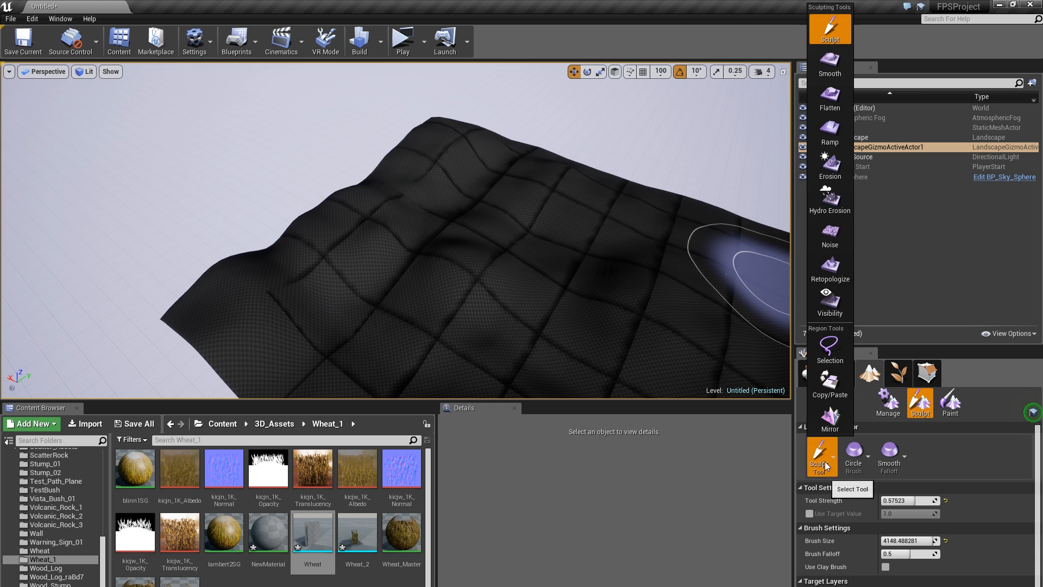
click(830, 61)
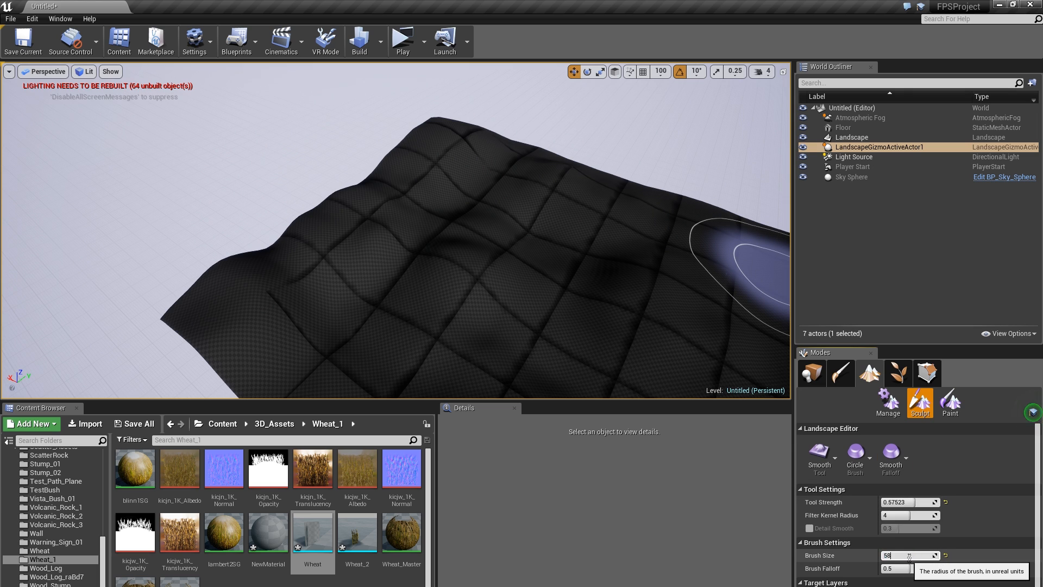
text(000)
key(Return)
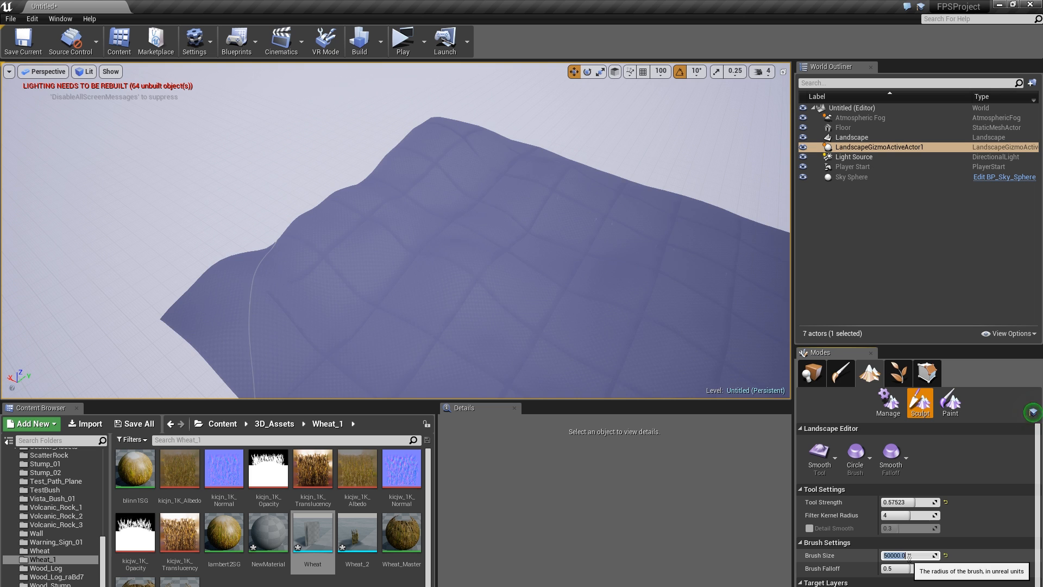
text(5000)
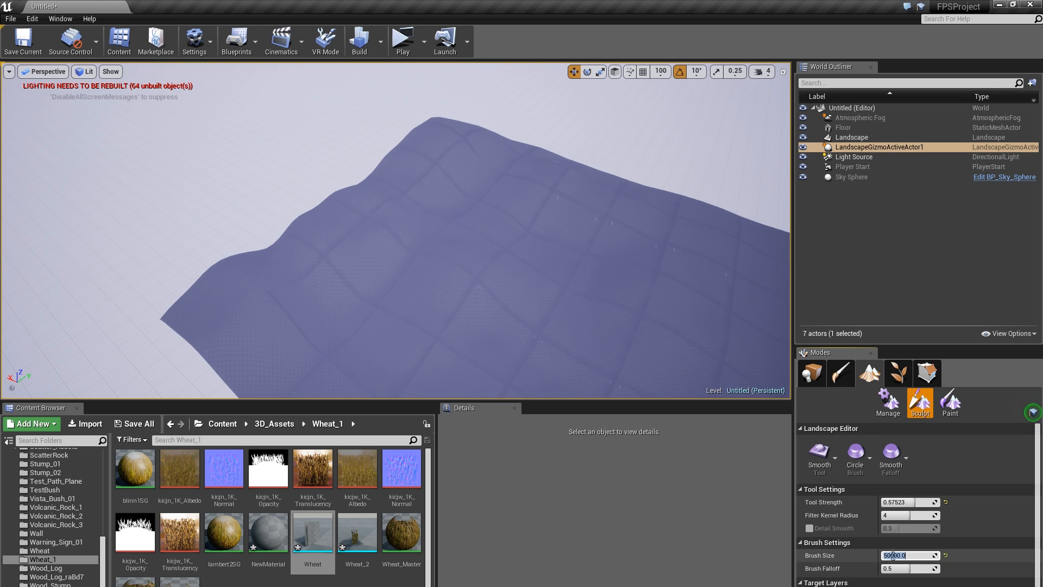
key(Return)
mouse_move(356, 174)
mouse_down()
mouse_move(407, 198)
mouse_move(251, 292)
mouse_move(280, 263)
mouse_move(363, 283)
mouse_move(499, 170)
mouse_move(522, 293)
mouse_move(528, 158)
mouse_move(421, 255)
mouse_up()
mouse_move(421, 256)
right_down()
mouse_move(332, 250)
mouse_move(402, 201)
mouse_move(375, 209)
right_up()
mouse_move(567, 175)
mouse_down()
mouse_move(470, 184)
mouse_move(537, 226)
mouse_move(694, 211)
mouse_move(566, 175)
mouse_move(531, 238)
mouse_move(392, 258)
mouse_up()
mouse_move(391, 258)
right_down()
mouse_move(336, 252)
mouse_move(478, 247)
right_up()
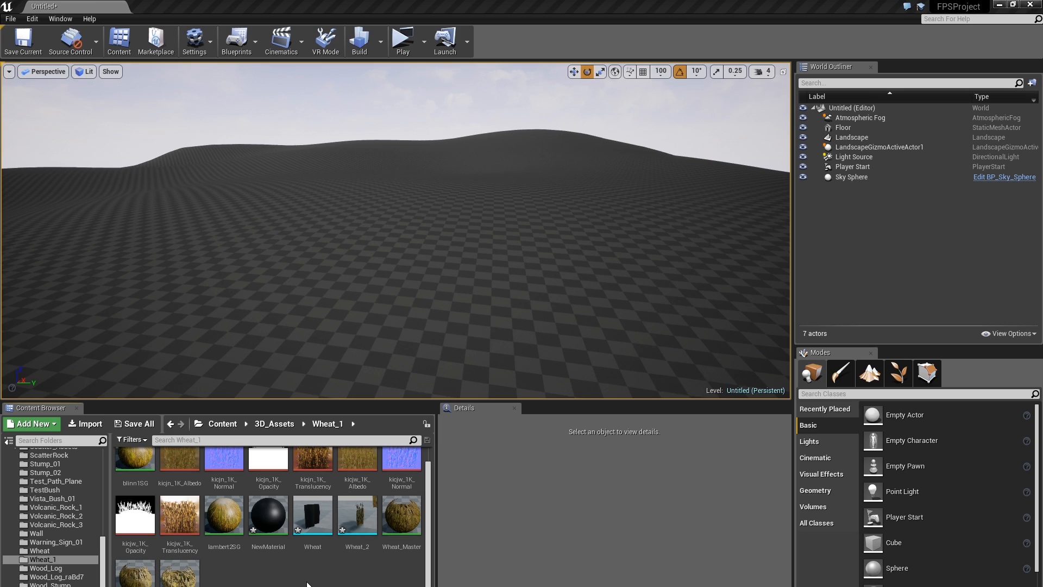
Open the Wheat_Master material and examine its node groups, especially the ALBEDO group's texture, multiply and AlbedoTint nodes.
double_click(401, 514)
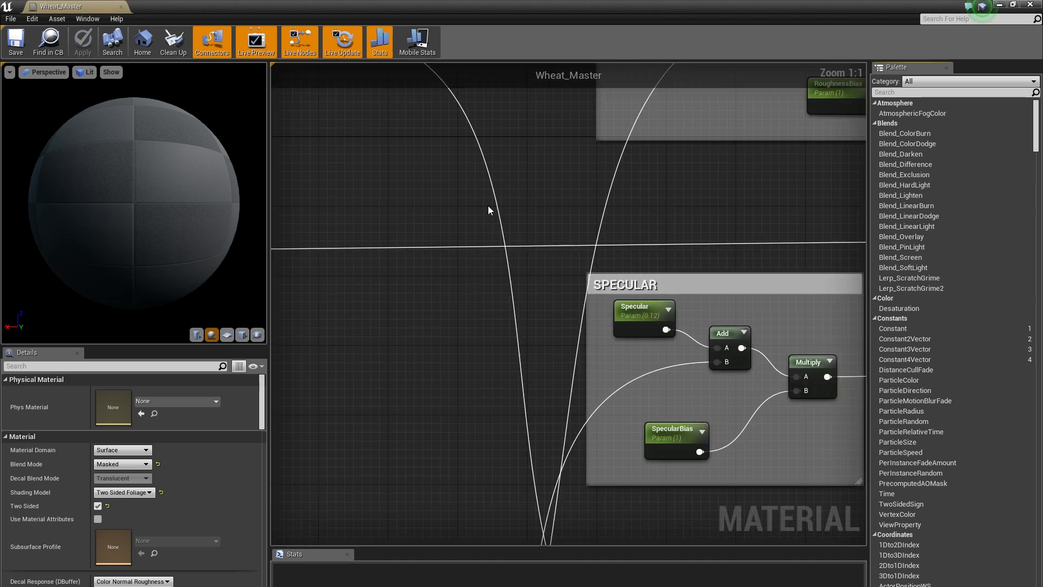
scroll(486, 268, down, 8)
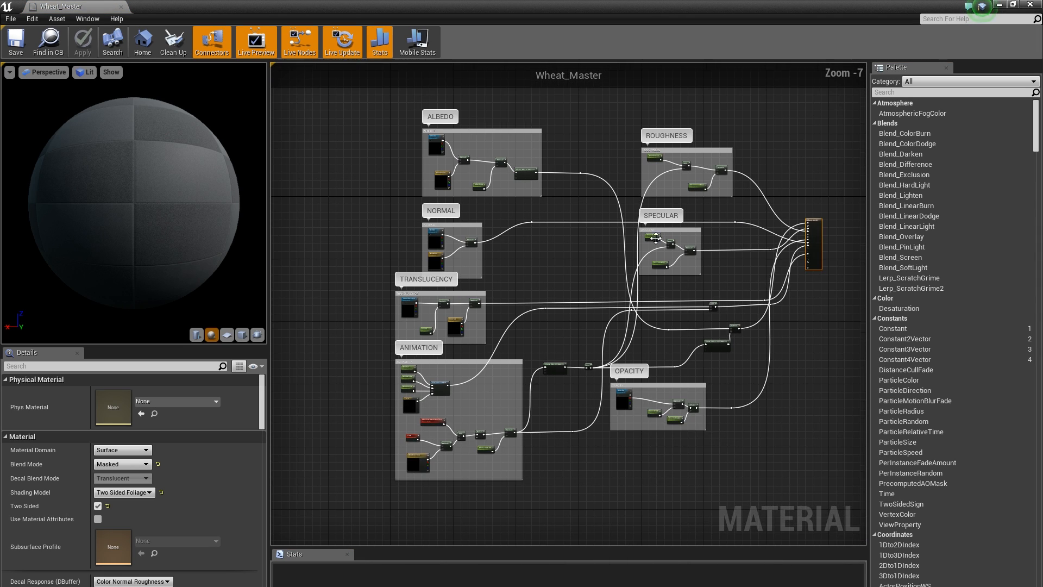
right_drag(479, 285, 481, 266)
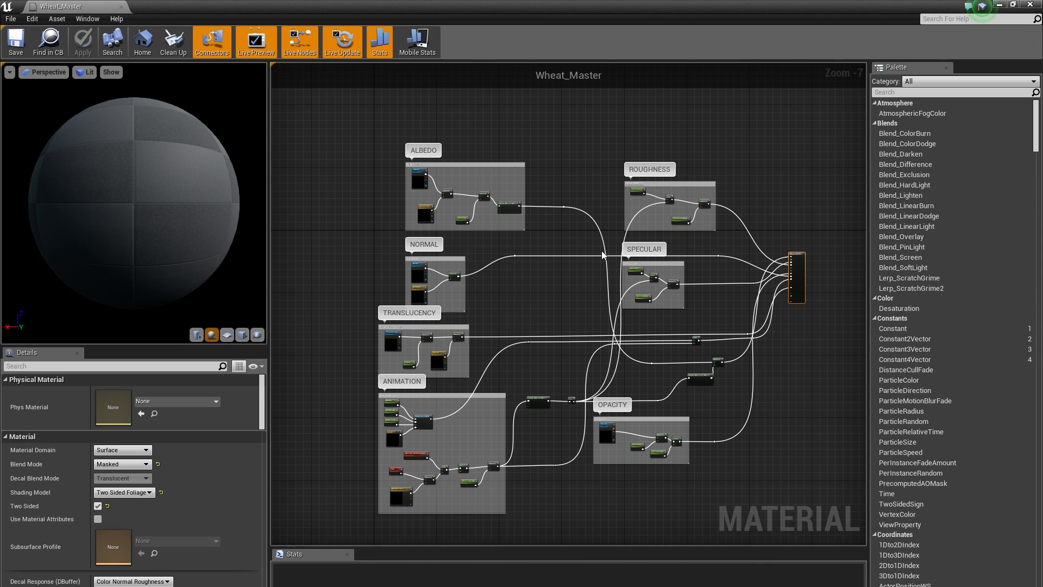
right_drag(568, 260, 570, 344)
scroll(508, 308, up, 5)
right_drag(475, 260, 569, 275)
drag(322, 155, 501, 280)
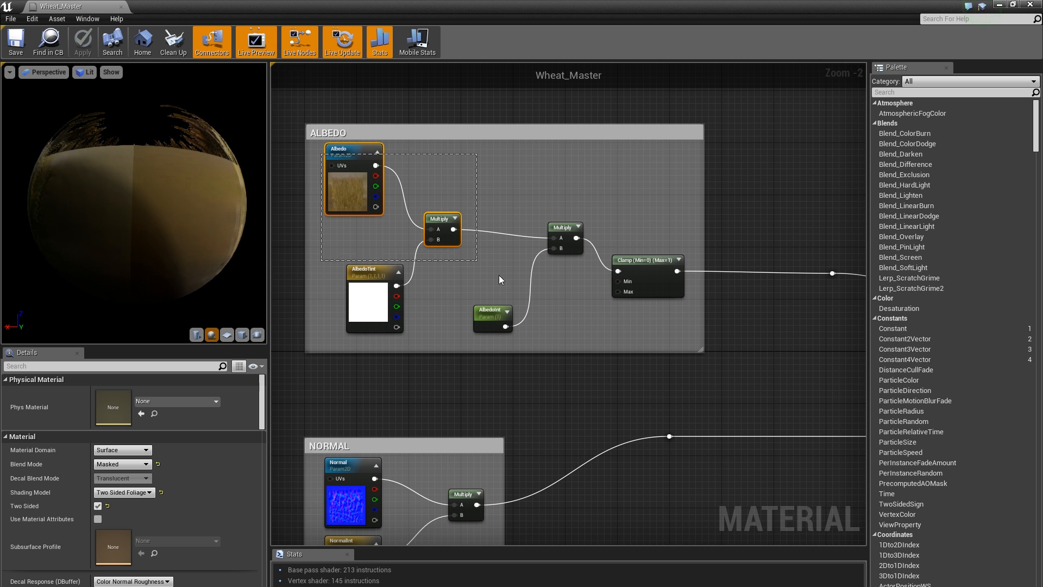
drag(645, 333, 647, 334)
click(647, 334)
click(379, 296)
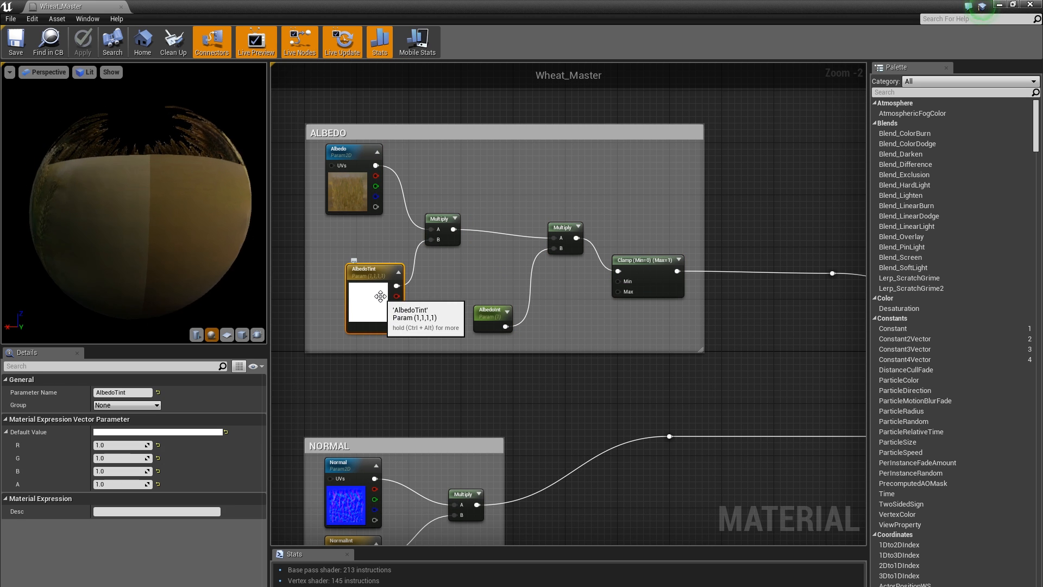
Examine the ALBEDO group's AlbedoInt and Clamp nodes and the NORMAL group's texture, NormalInt and Multiply nodes.
click(490, 315)
right_drag(568, 289, 522, 276)
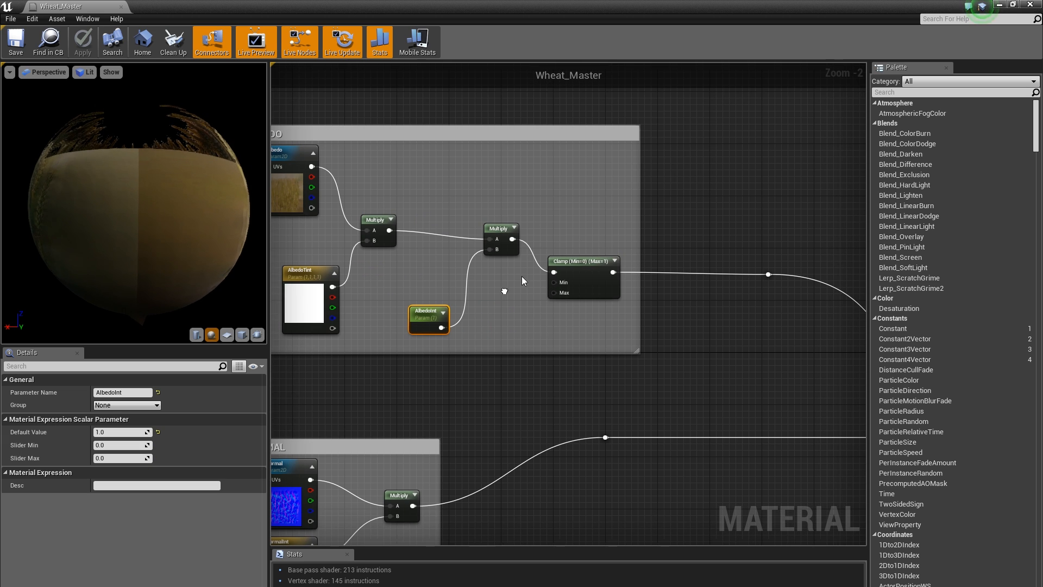
click(584, 262)
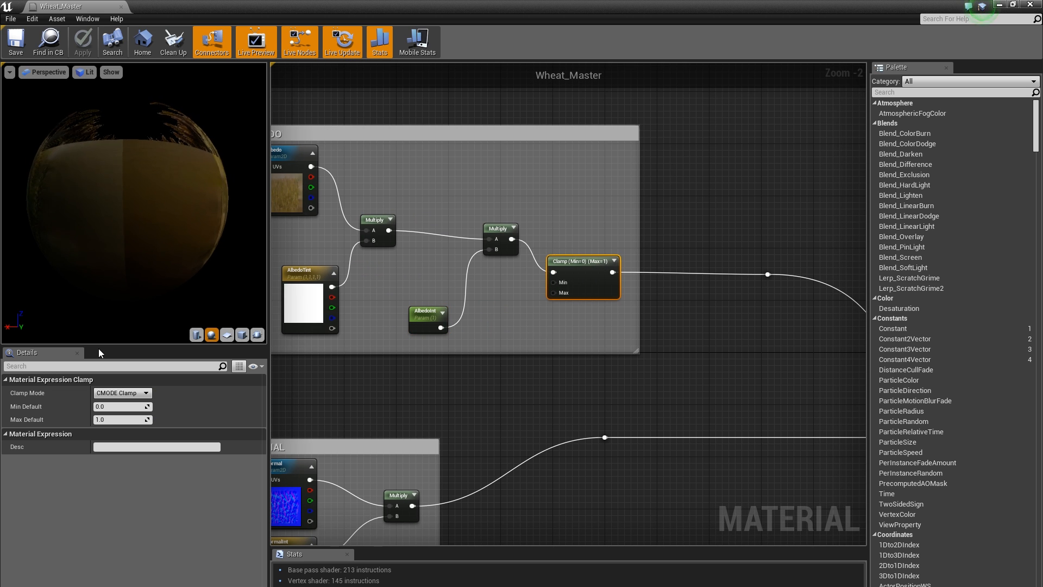
right_drag(565, 407, 418, 217)
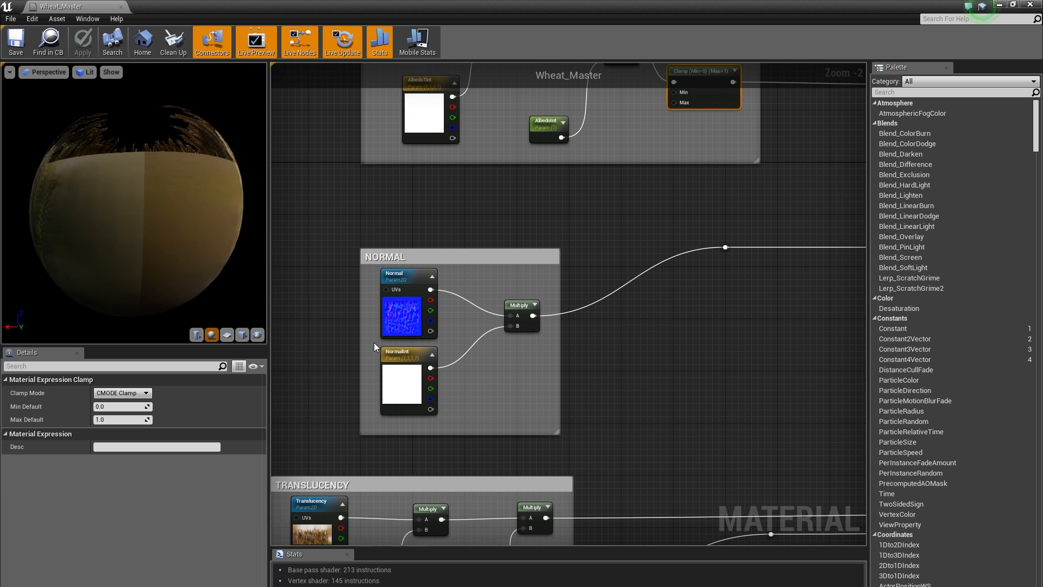
drag(521, 392, 512, 384)
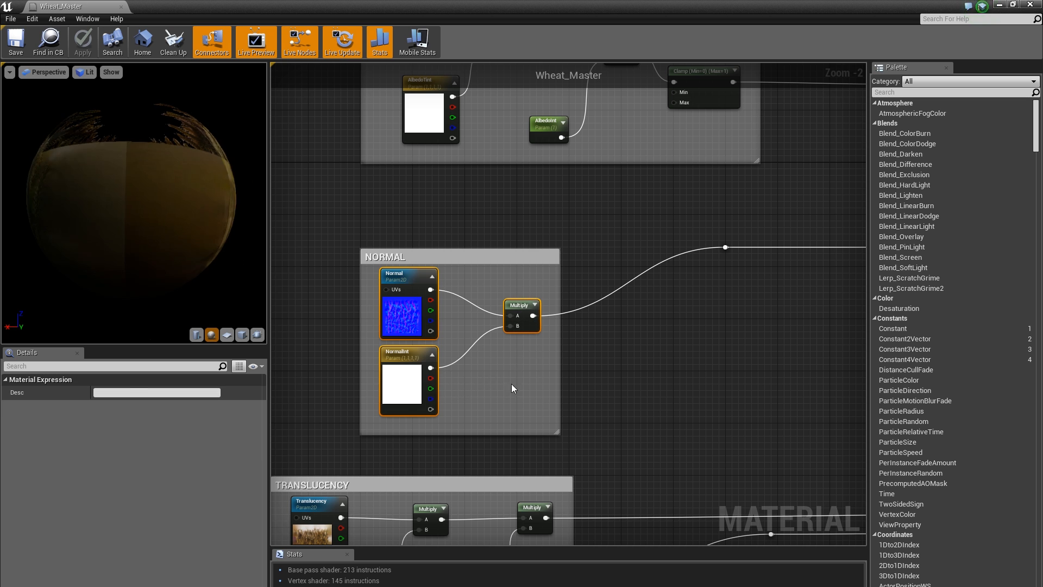
click(479, 374)
click(405, 386)
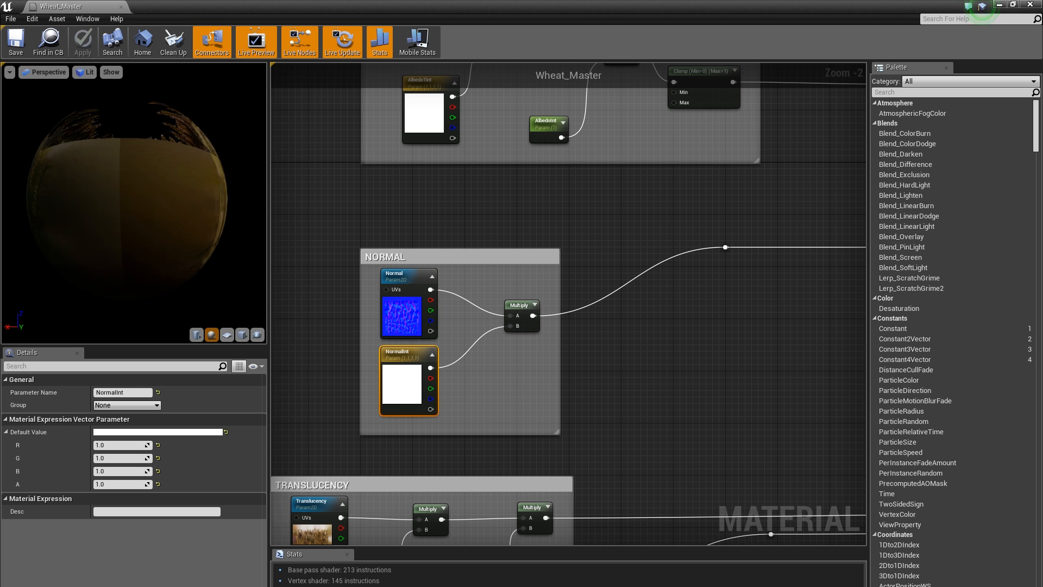
Examine the TRANSLUCENCY group's texture, SSSInt and SSSTint parameters.
right_drag(527, 395, 561, 195)
right_drag(411, 271, 412, 241)
click(411, 242)
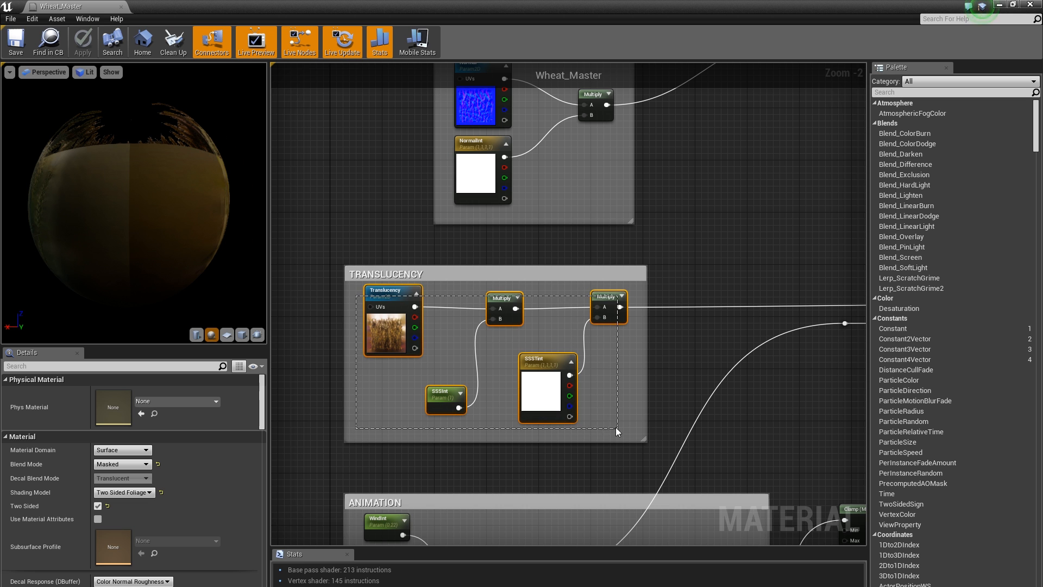
drag(617, 431, 618, 431)
click(542, 393)
click(442, 402)
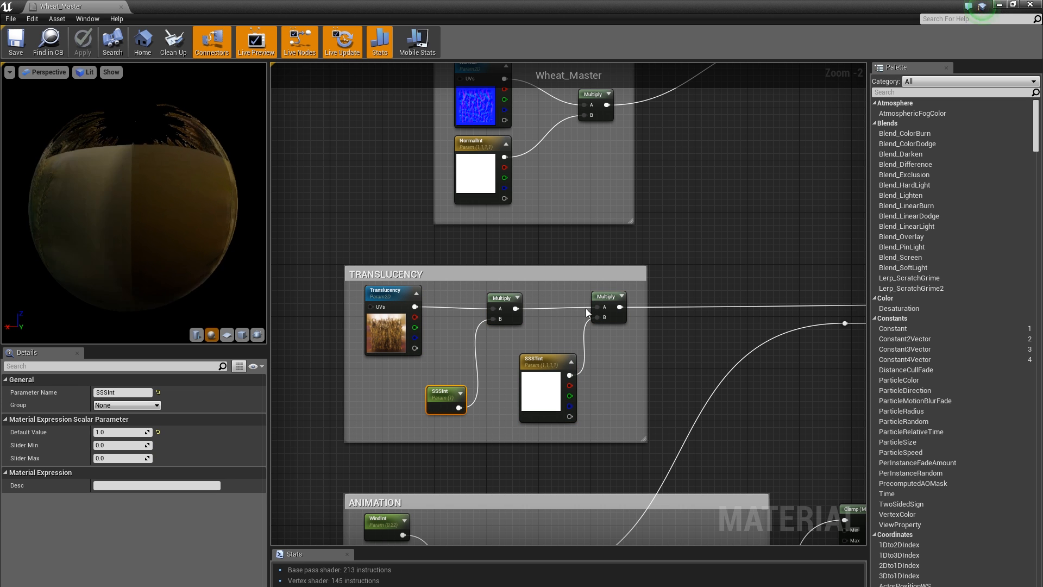
click(705, 407)
Follow the connections to the OPACITY group and examine its Opacity texture parameter.
right_drag(701, 411, 401, 407)
mouse_move(639, 170)
right_down()
mouse_move(478, 330)
mouse_move(352, 376)
right_up()
right_drag(482, 326, 344, 363)
mouse_move(482, 197)
right_down()
mouse_move(477, 388)
mouse_move(441, 138)
right_up()
right_drag(536, 435, 494, 166)
scroll(426, 421, down, 2)
mouse_move(419, 428)
right_down()
mouse_move(472, 242)
mouse_move(507, 182)
right_up()
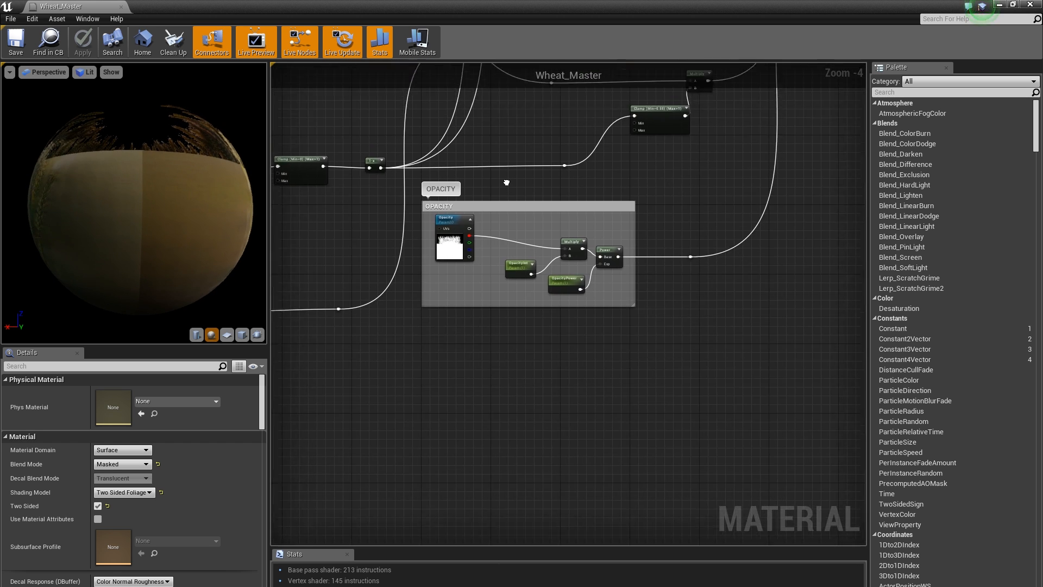
scroll(506, 182, up, 4)
click(438, 341)
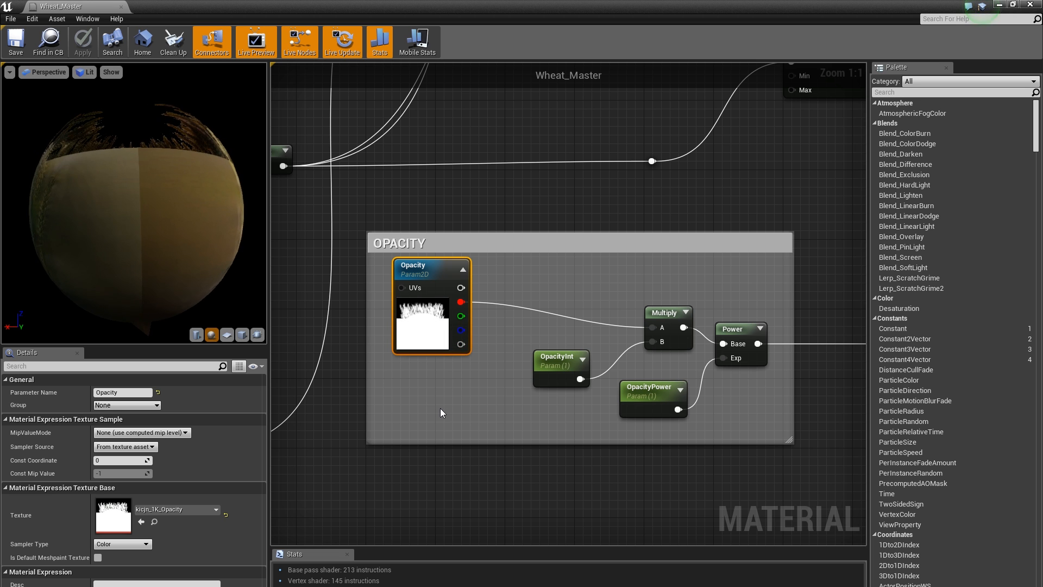
Examine the ANIMATION group's SimpleGrassWind node with its wind intensity, weight, speed and 1,0,0 vector inputs.
scroll(440, 409, down, 2)
right_drag(437, 408, 712, 406)
scroll(412, 356, down, 2)
right_drag(412, 356, 708, 282)
scroll(497, 288, up, 3)
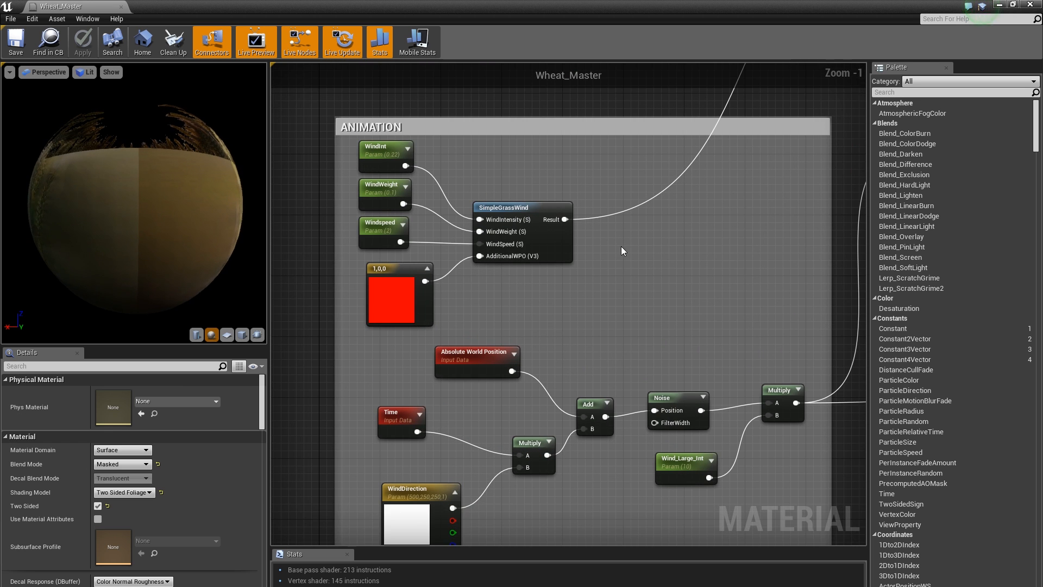
scroll(621, 246, down, 1)
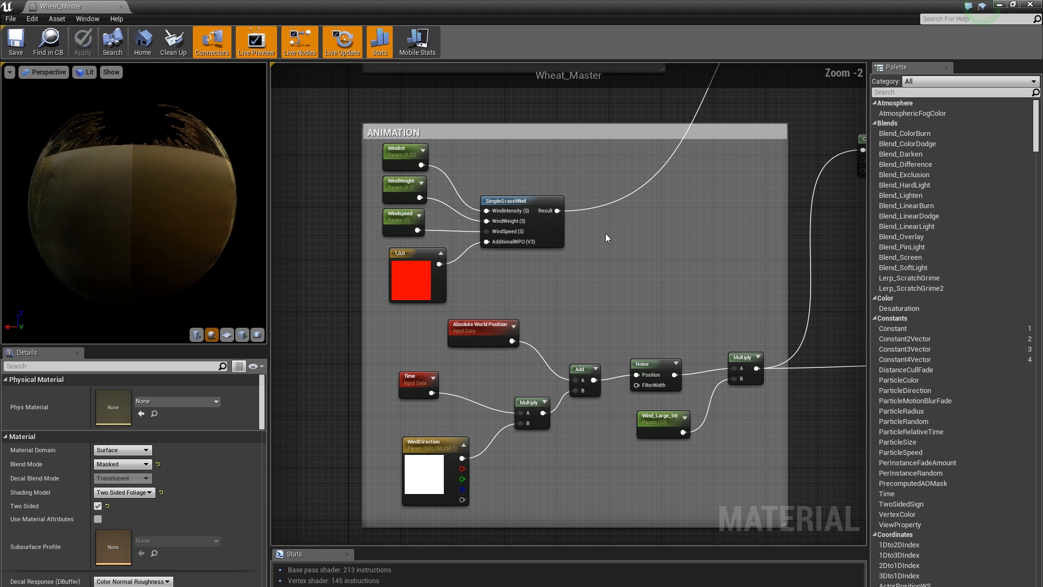
right_drag(586, 255, 579, 232)
scroll(506, 244, up, 2)
right_drag(506, 244, 517, 338)
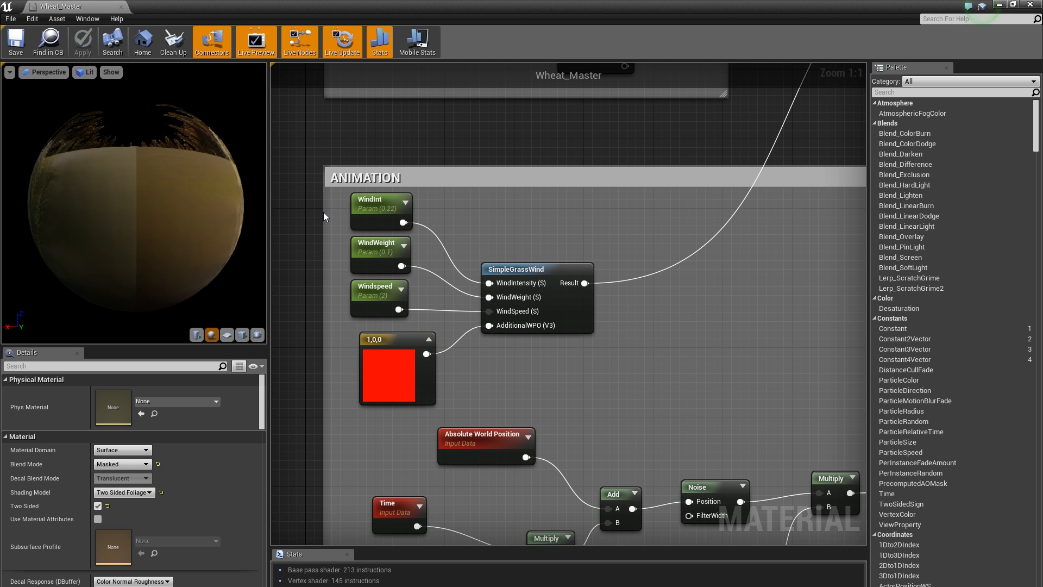
drag(337, 200, 641, 386)
click(640, 379)
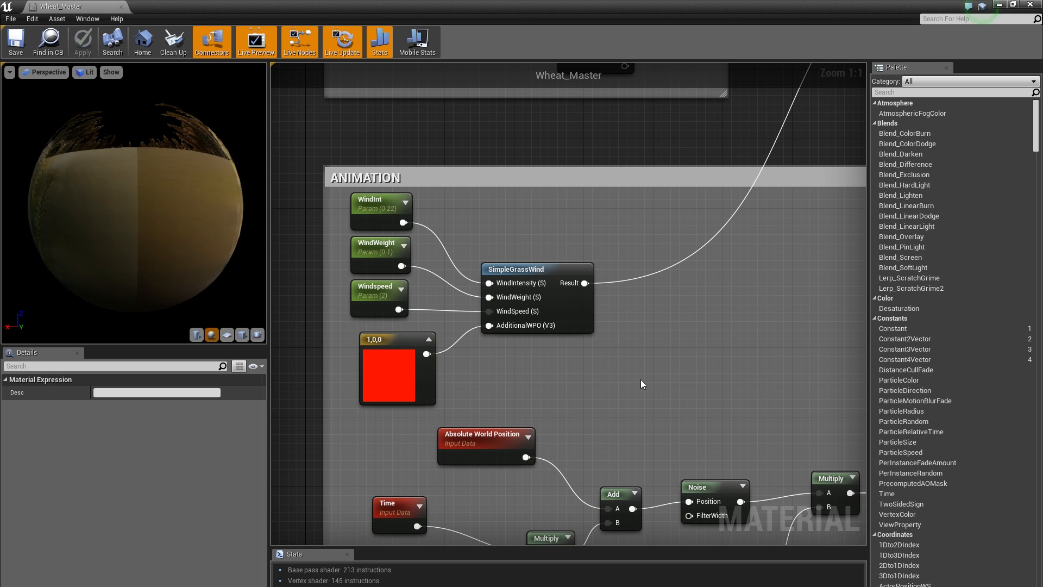
Trace the SimpleGrassWind result connection, and examine the Noise node's settings and preview in the large-wind network.
right_drag(679, 288, 508, 435)
scroll(642, 263, down, 2)
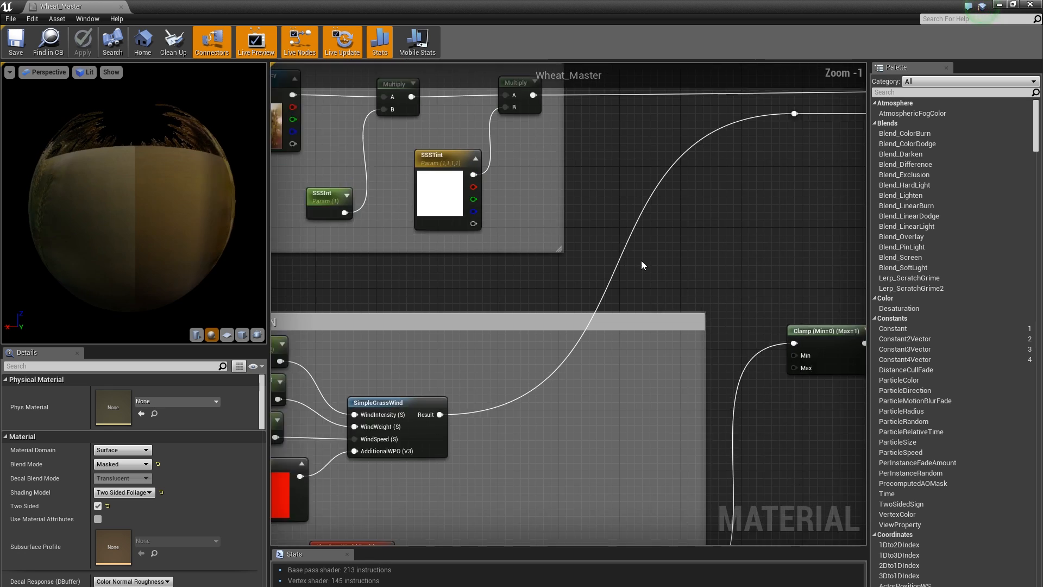
right_drag(701, 209, 397, 312)
right_drag(598, 266, 744, 87)
right_drag(478, 308, 755, 107)
scroll(483, 261, up, 2)
right_drag(482, 258, 427, 246)
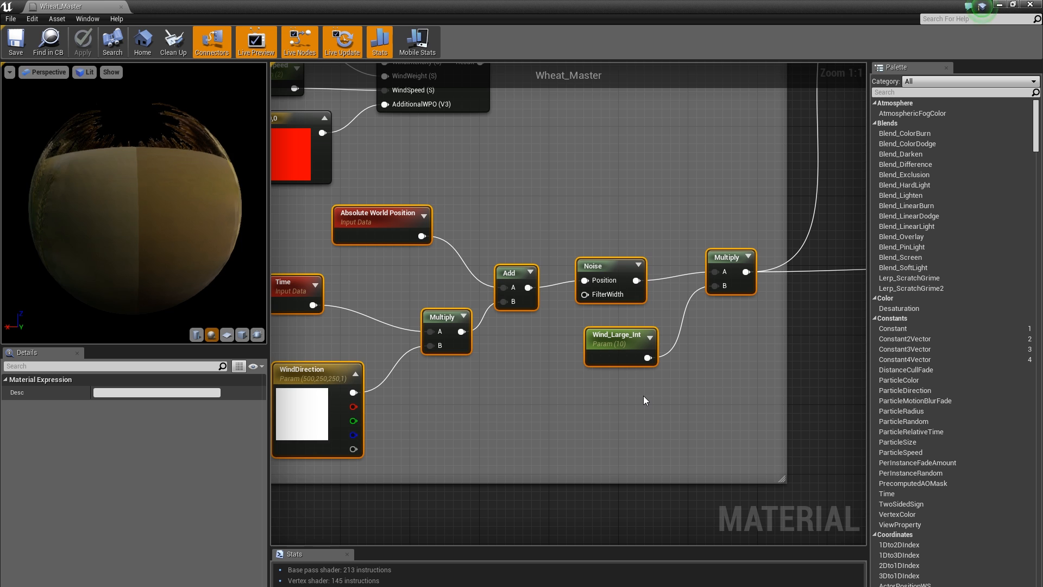
click(530, 400)
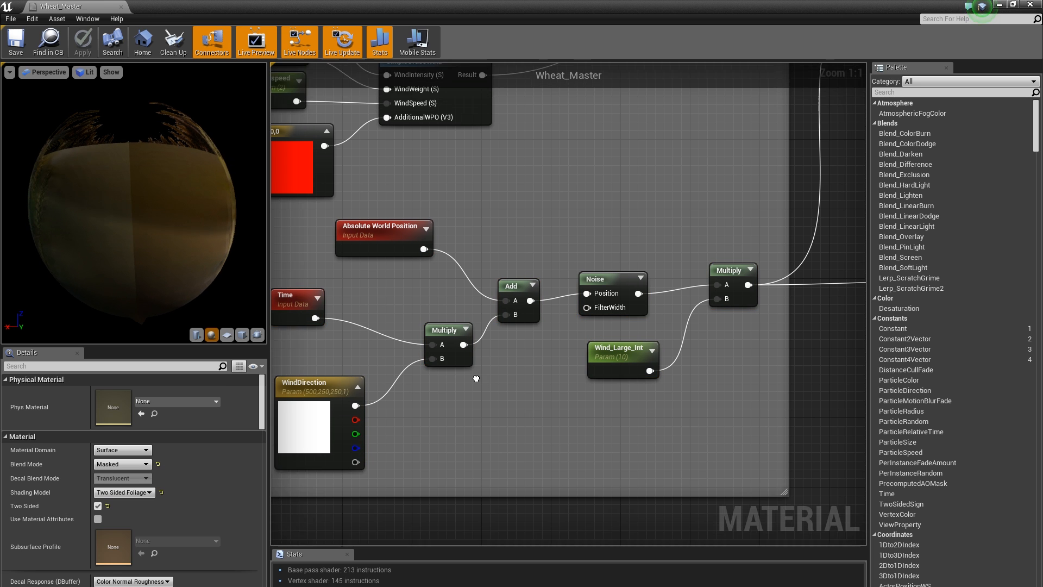
right_drag(475, 373, 515, 395)
click(652, 290)
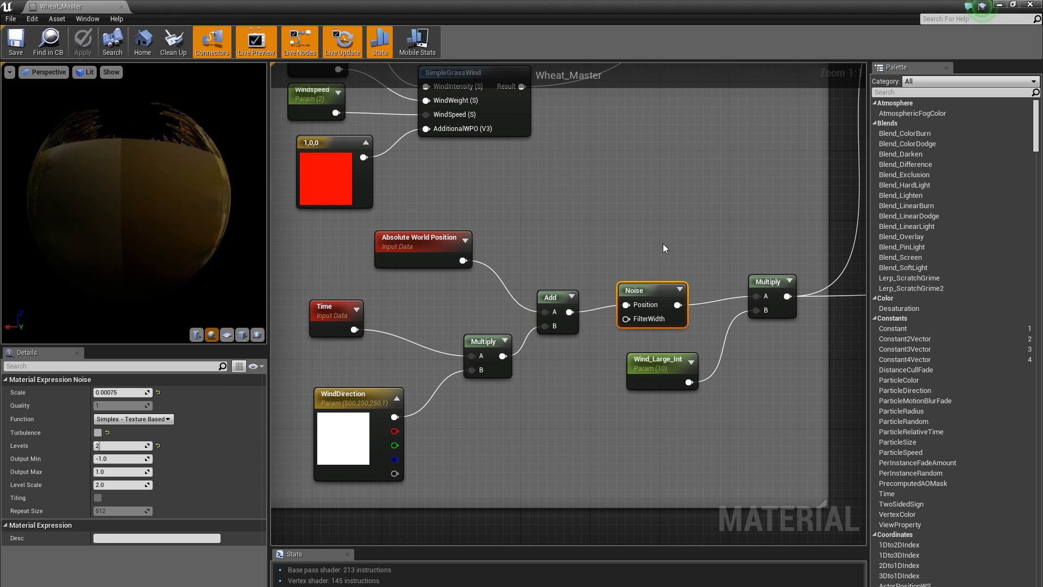
click(679, 289)
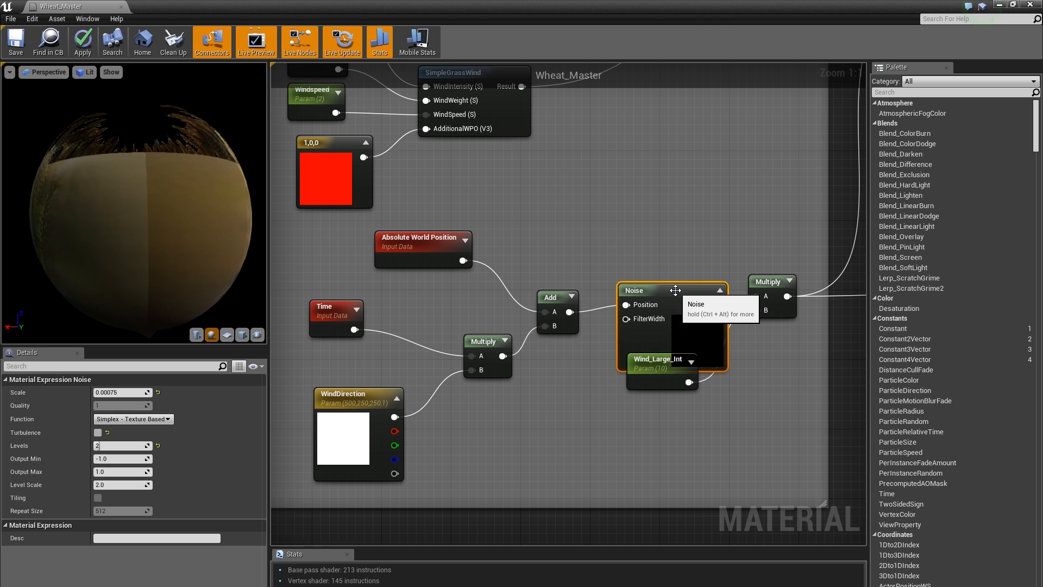
click(720, 291)
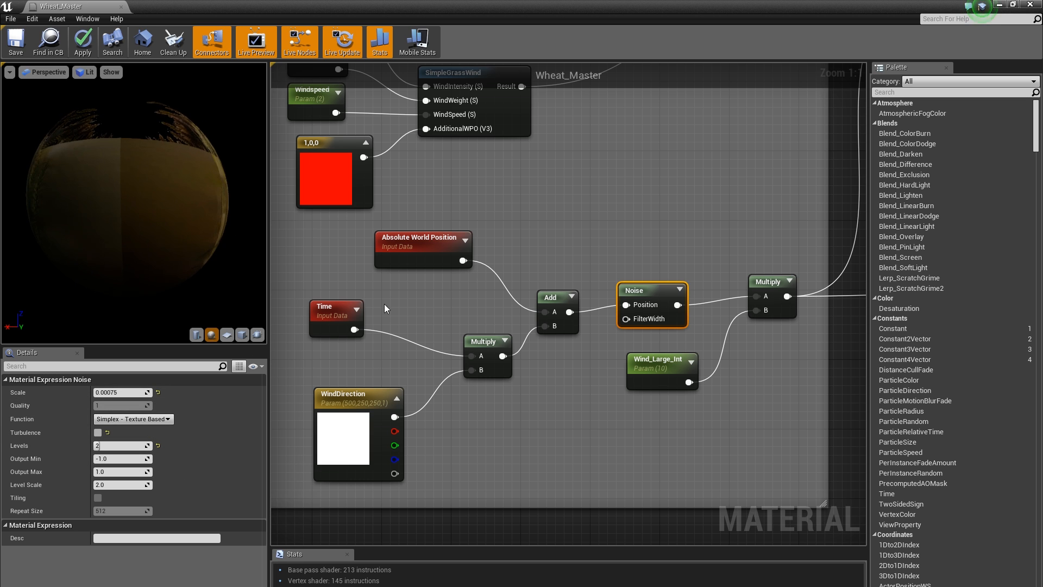
Examine the Time, WindDirection and Absolute World Position nodes that feed the Noise node.
right_drag(385, 309, 409, 326)
click(417, 315)
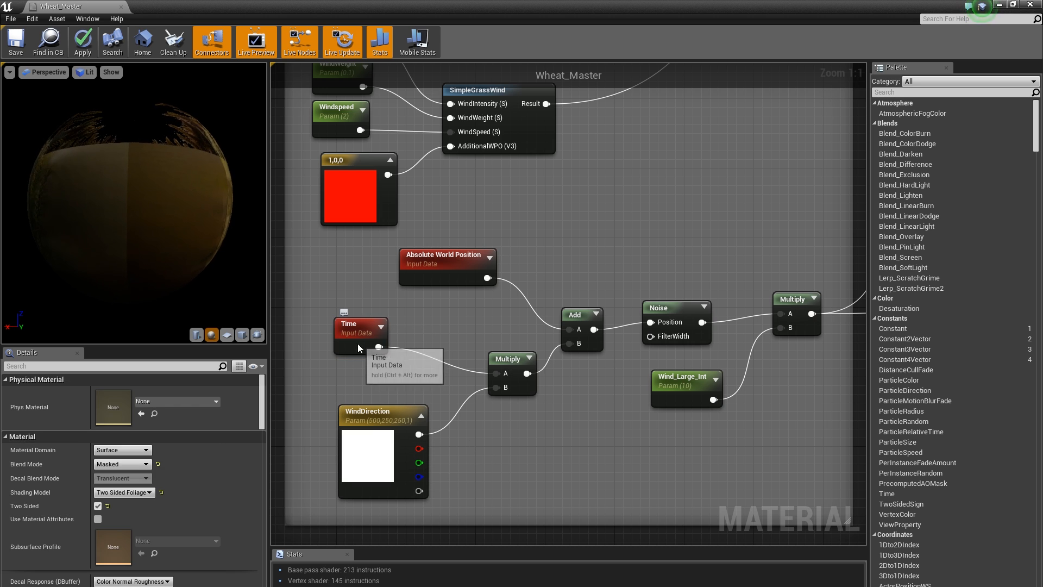
click(358, 348)
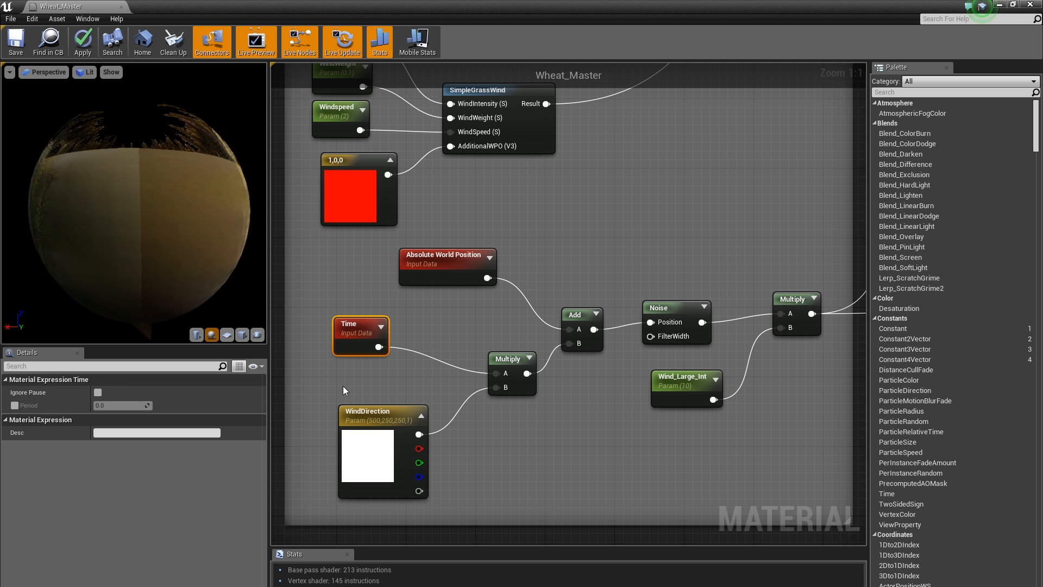
click(352, 459)
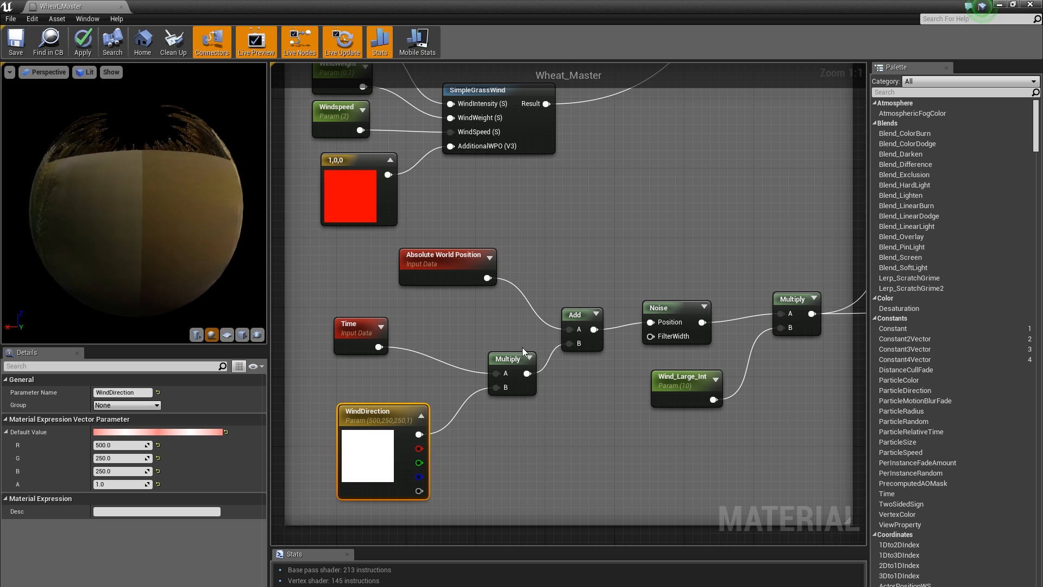
right_click(374, 432)
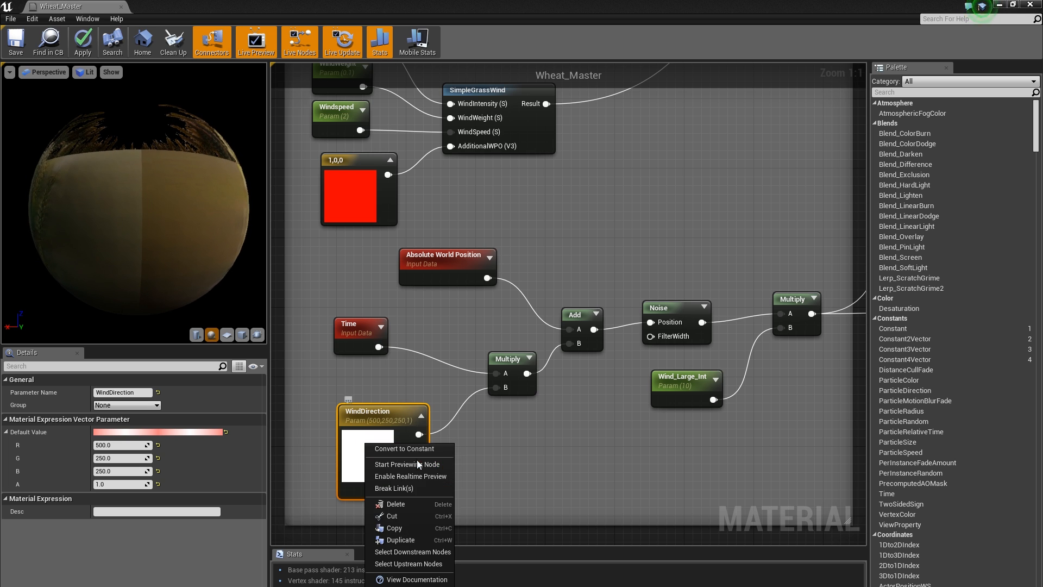
click(647, 467)
right_drag(603, 433, 599, 451)
right_drag(533, 243, 523, 243)
click(407, 273)
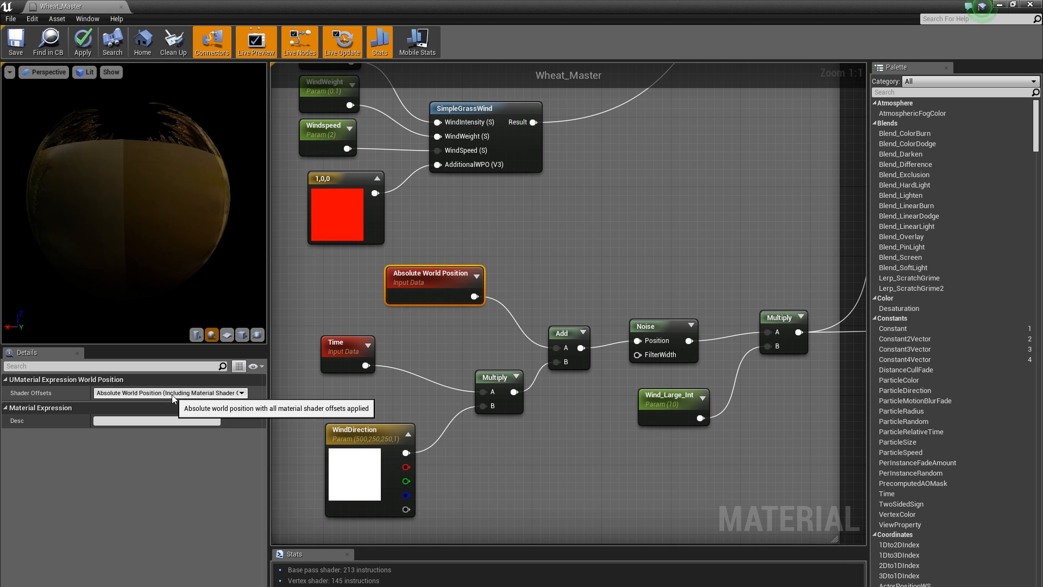
right_drag(641, 286, 559, 283)
click(559, 284)
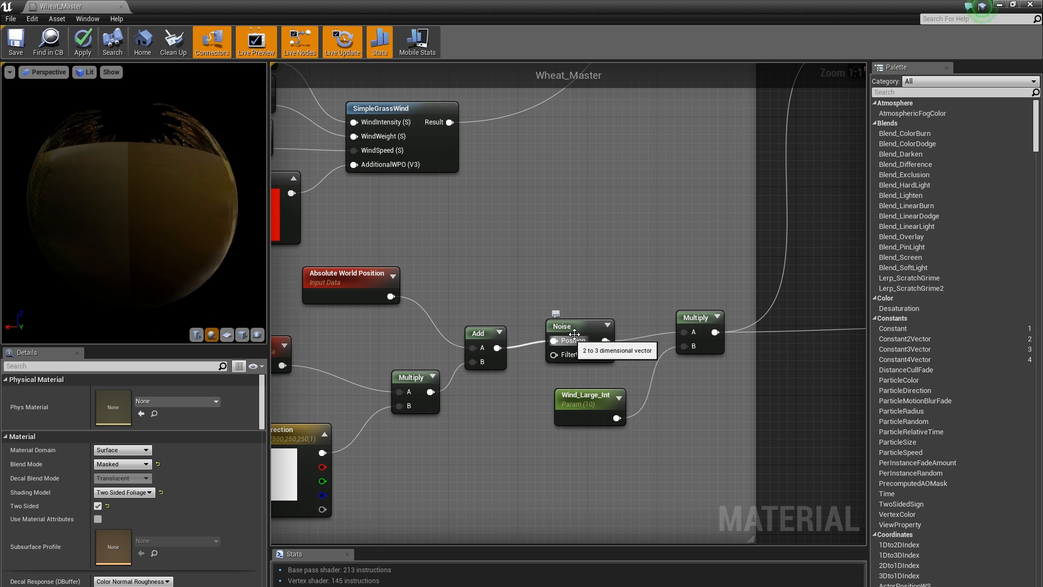
Inspect the Wind_Large_Int parameter that multiplies the Noise output in the ANIMATION group.
click(589, 412)
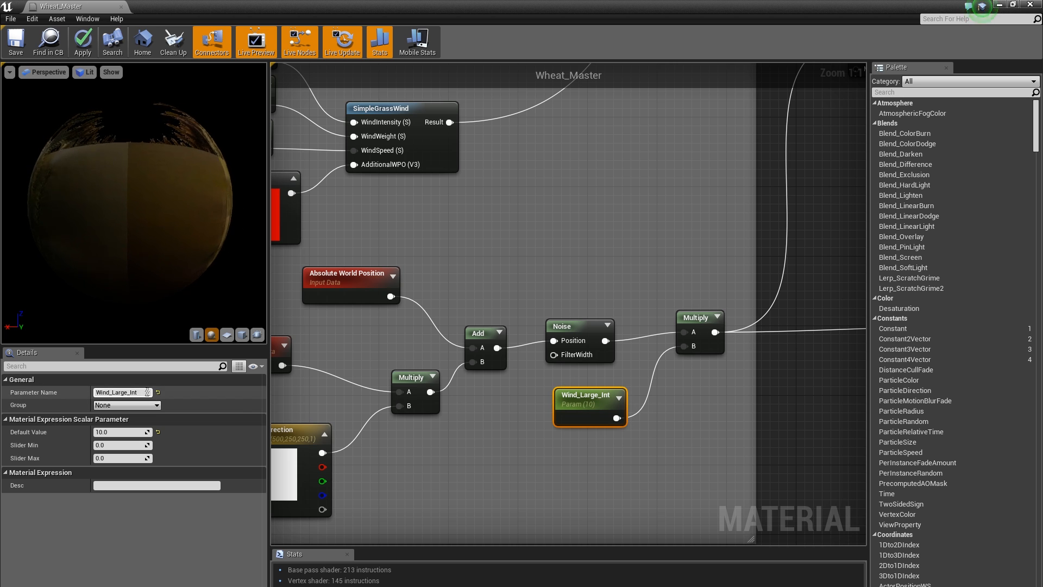
click(615, 248)
right_drag(560, 224, 554, 266)
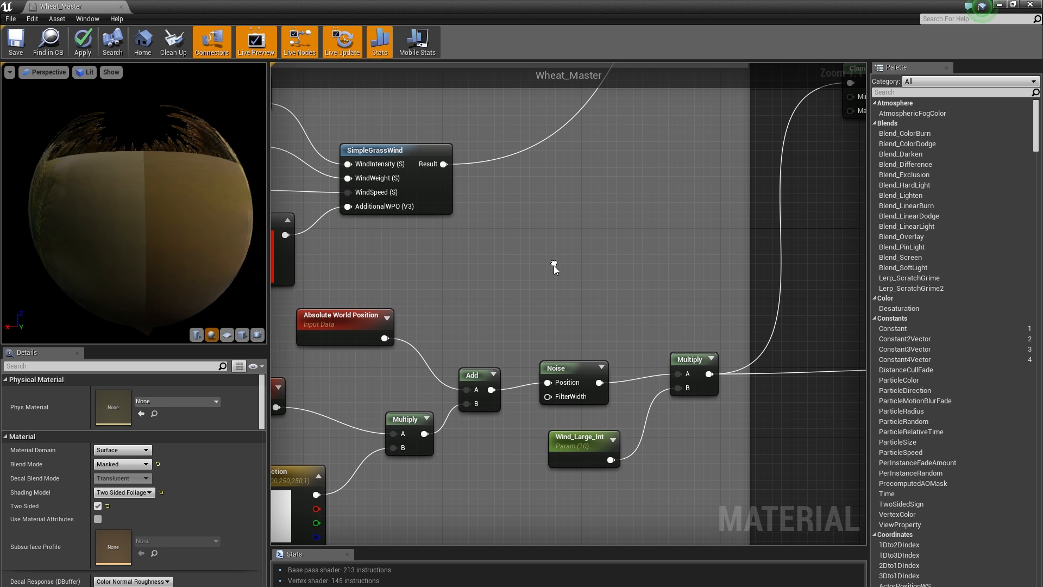
click(580, 453)
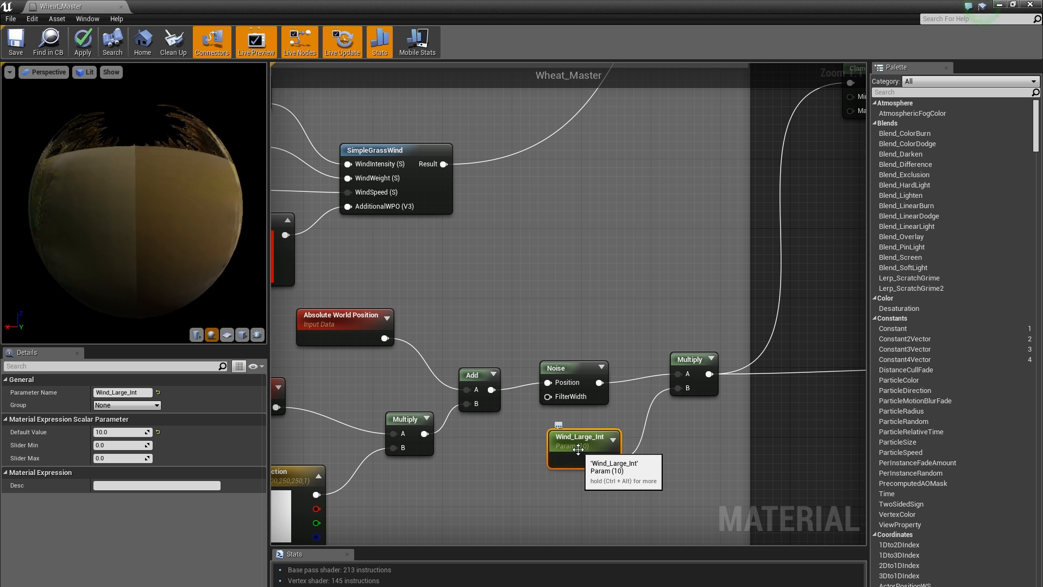
scroll(583, 369, down, 2)
right_drag(603, 312, 591, 349)
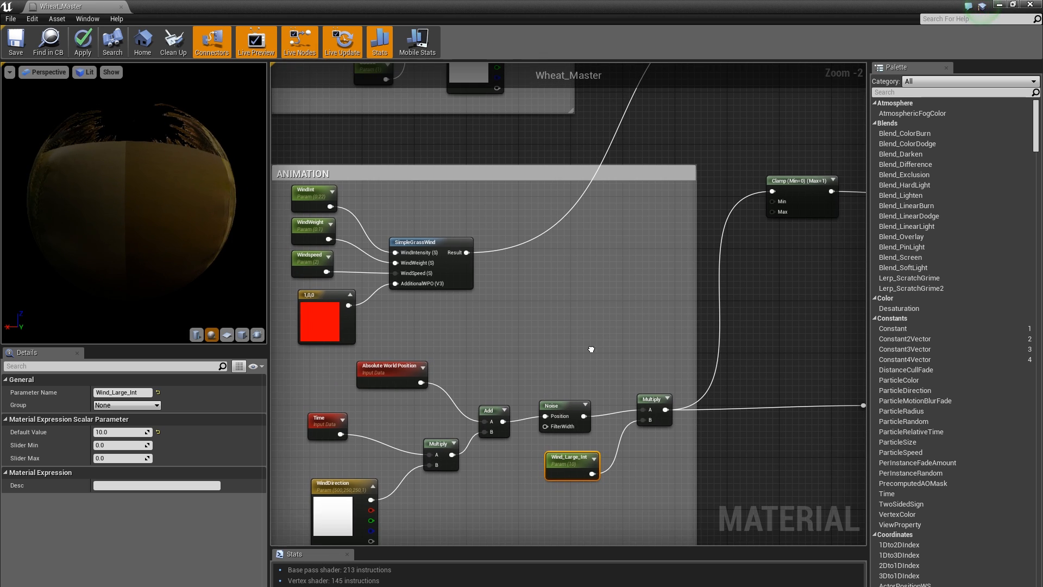
Follow the graph to the SPECULAR and ROUGHNESS groups and examine their parameter, Add and Multiply nodes.
scroll(591, 350, down, 1)
right_drag(619, 307, 346, 451)
scroll(456, 353, down, 1)
scroll(609, 332, up, 2)
right_drag(655, 115, 392, 418)
scroll(582, 250, down, 1)
right_drag(584, 248, 440, 359)
scroll(448, 239, up, 2)
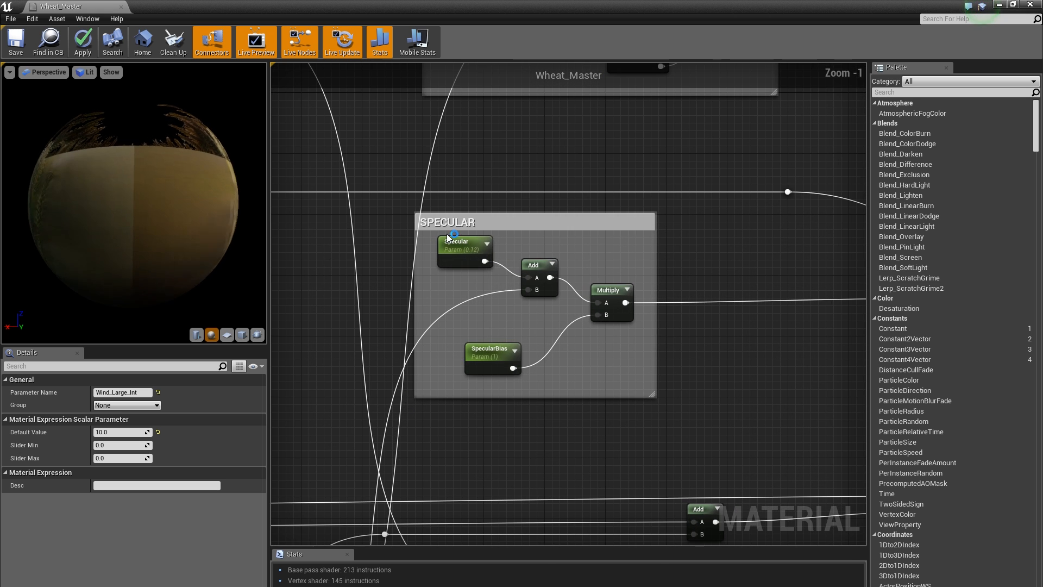
right_drag(556, 265, 496, 534)
scroll(391, 269, down, 2)
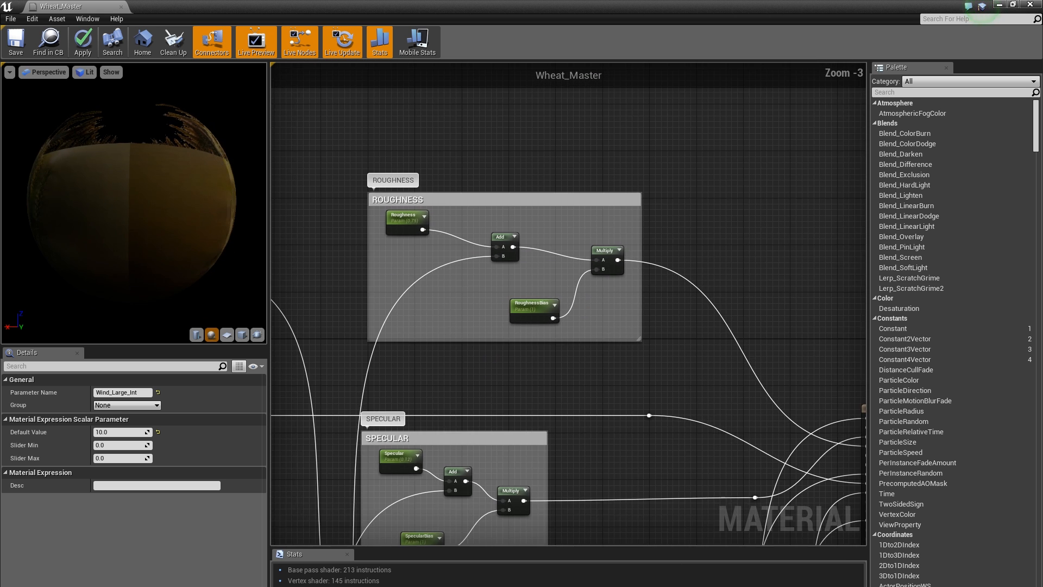
Trace how the clamped wind noise connects to the roughness, specular and remaining material channels.
right_drag(388, 374, 550, 74)
right_drag(442, 462, 447, 538)
right_drag(561, 383, 673, 193)
right_drag(604, 209, 523, 500)
scroll(478, 196, down, 1)
right_drag(466, 163, 698, 292)
right_drag(679, 455, 429, 173)
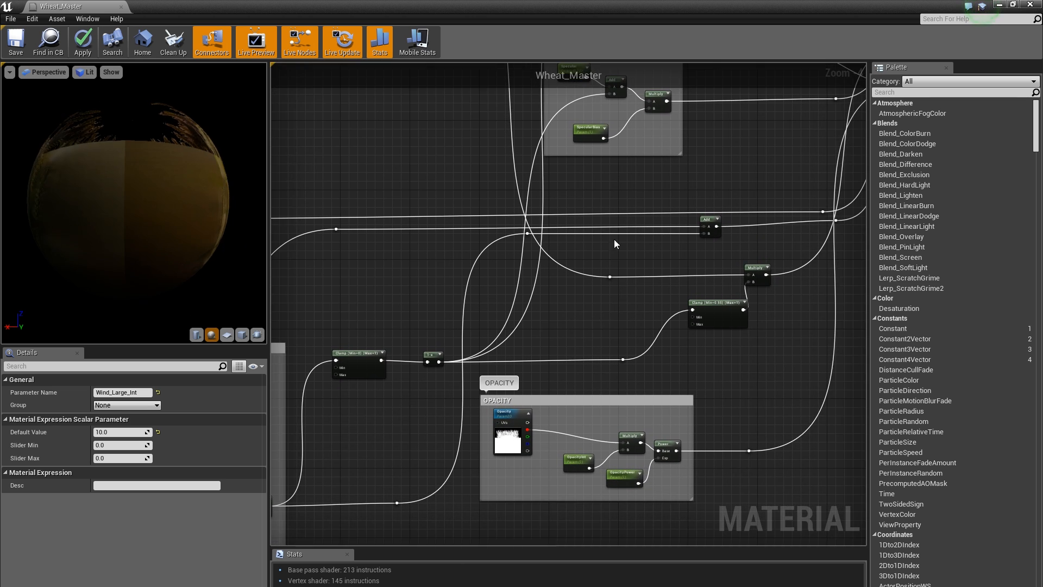
right_drag(613, 239, 563, 237)
scroll(424, 392, down, 1)
Review the complete ANIMATION group, from the wind parameters to the final Multiply node.
right_drag(424, 391, 836, 201)
scroll(650, 210, up, 3)
click(651, 209)
right_drag(651, 210, 646, 204)
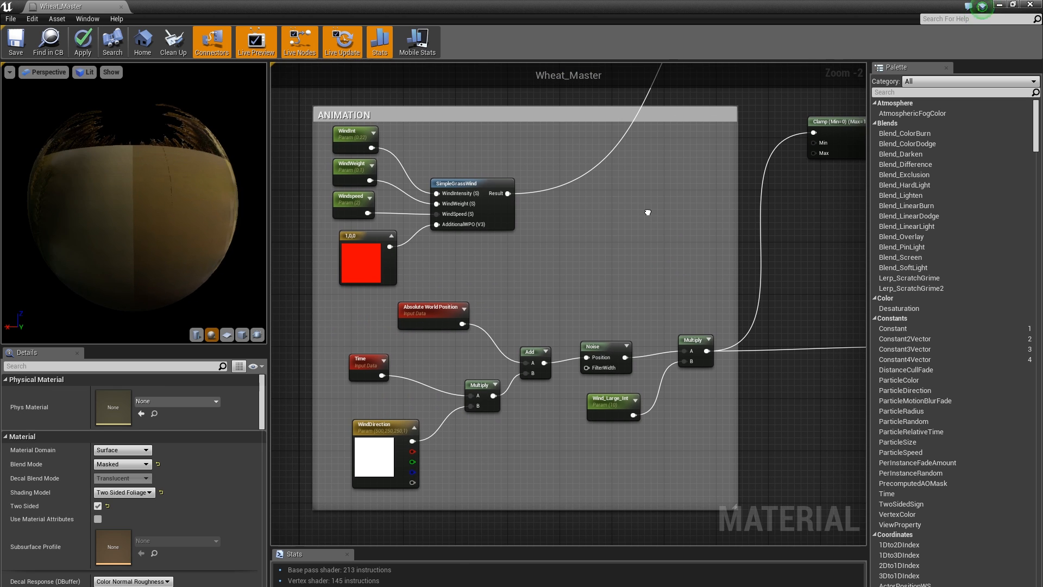
drag(308, 100, 801, 529)
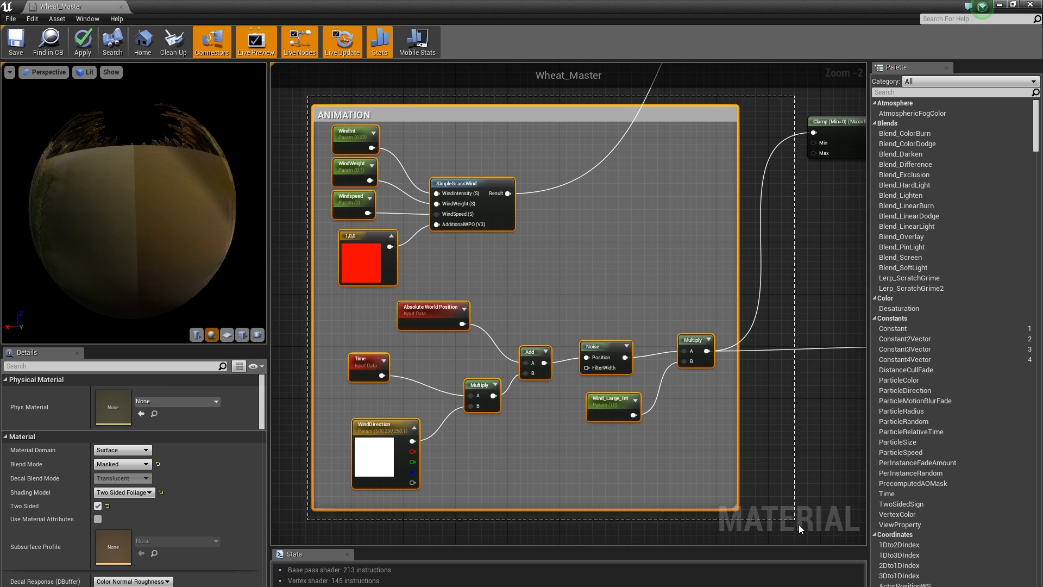
right_drag(781, 474, 779, 408)
click(778, 405)
right_drag(772, 284, 770, 299)
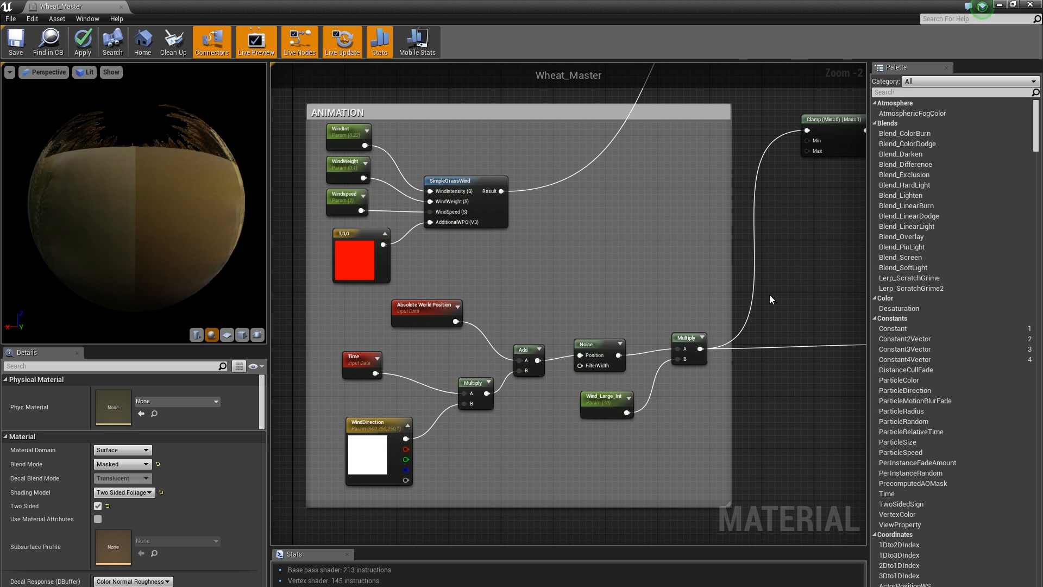
Follow the Wheat_Master graph from ANIMATION past OPACITY, SPECULAR and ROUGHNESS to the ALBEDO and NORMAL groups.
right_drag(792, 239, 366, 360)
right_drag(717, 235, 509, 199)
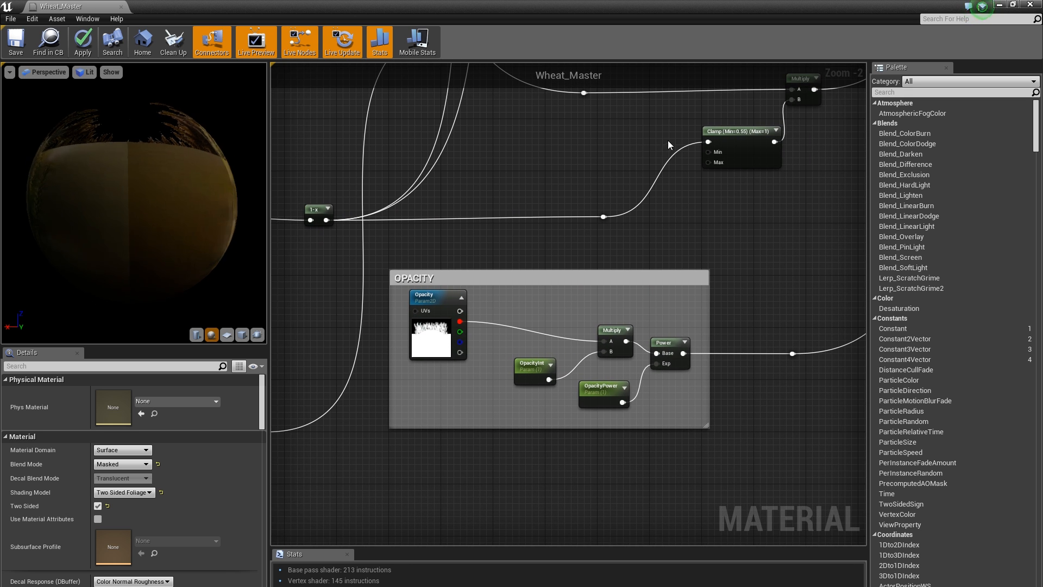
right_drag(667, 140, 396, 466)
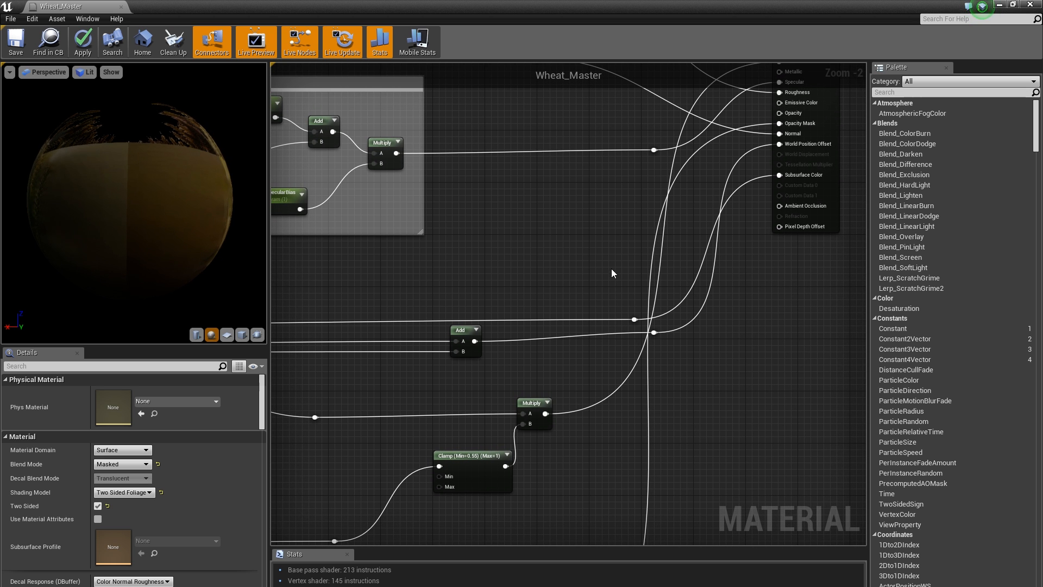
right_drag(488, 182, 716, 315)
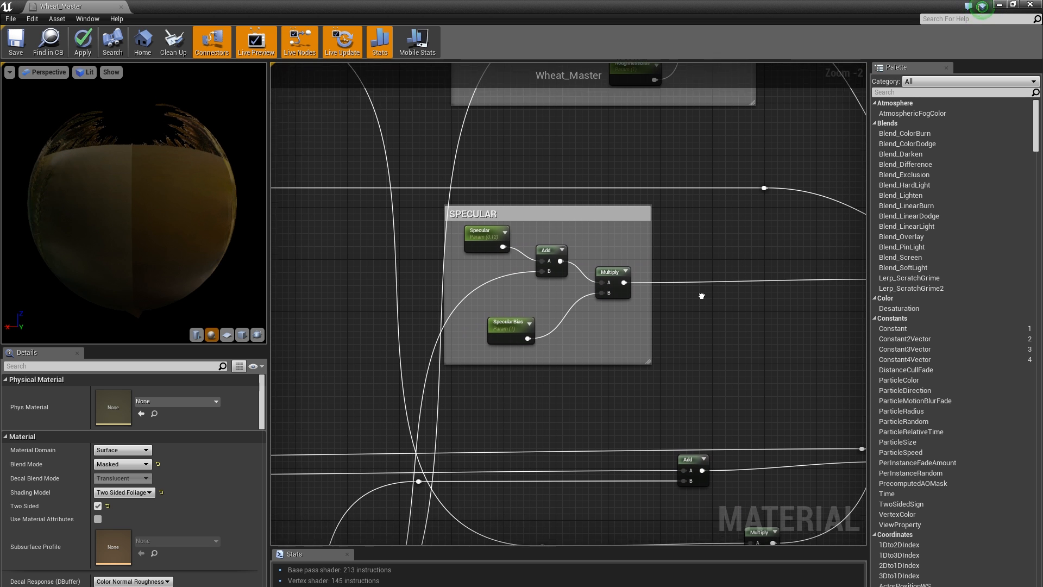
right_drag(748, 157, 747, 421)
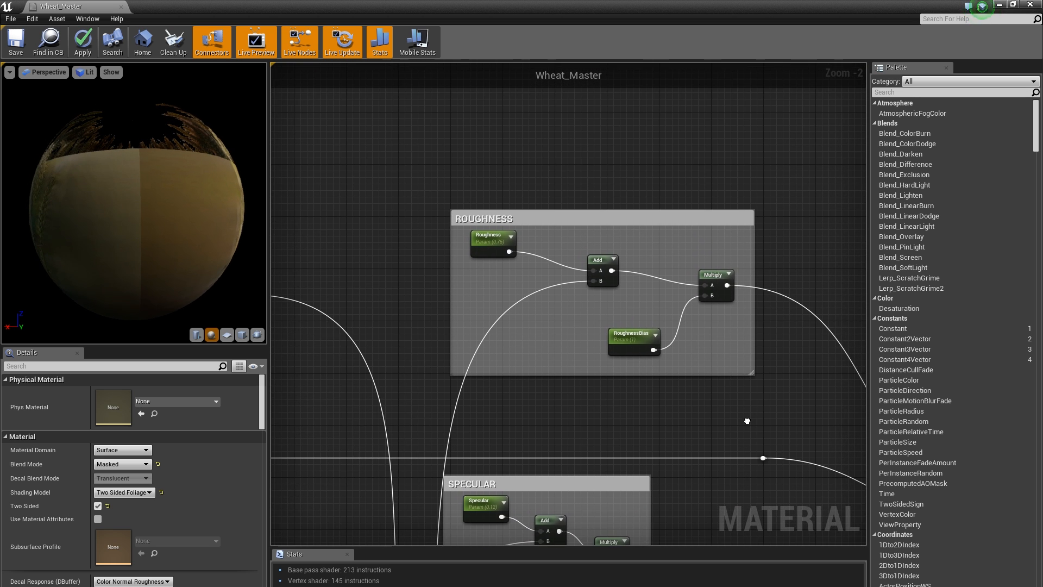
right_drag(337, 358, 931, 354)
right_drag(461, 391, 478, 388)
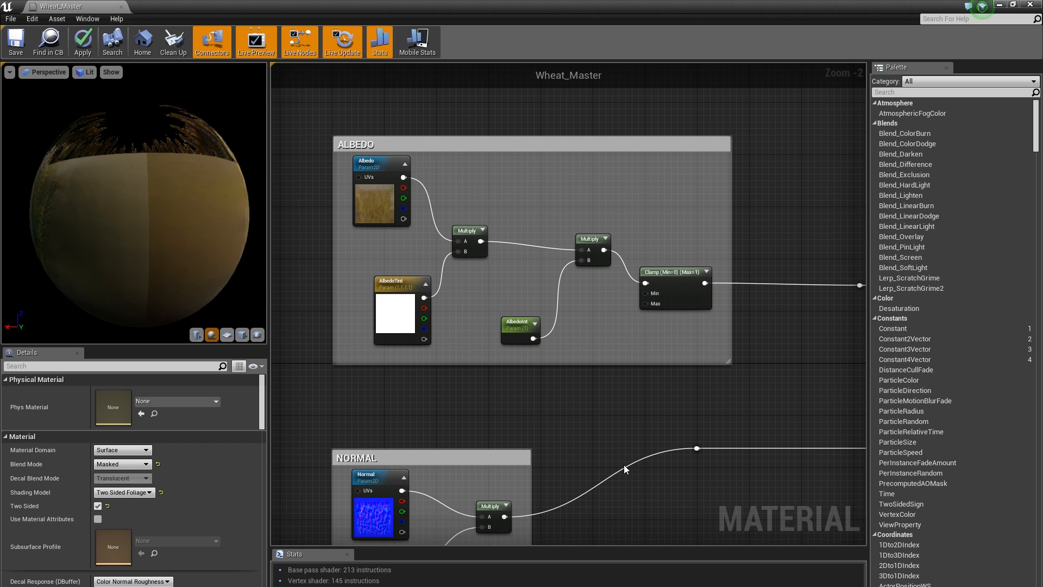
Trace the remaining connections into the Wheat_Master result node and examine which material inputs are wired.
right_drag(624, 469, 657, 204)
mouse_move(687, 353)
right_down()
mouse_move(533, 337)
mouse_move(349, 356)
mouse_move(623, 298)
mouse_move(378, 325)
right_up()
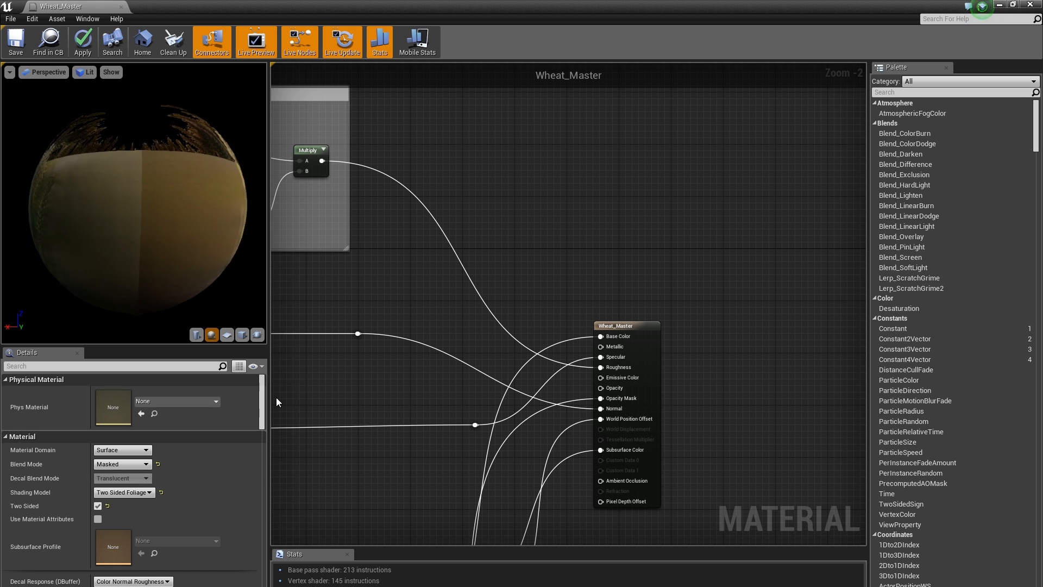
mouse_move(263, 404)
mouse_down()
mouse_move(263, 463)
mouse_move(264, 400)
mouse_up()
scroll(433, 394, down, 1)
right_drag(433, 394, 352, 296)
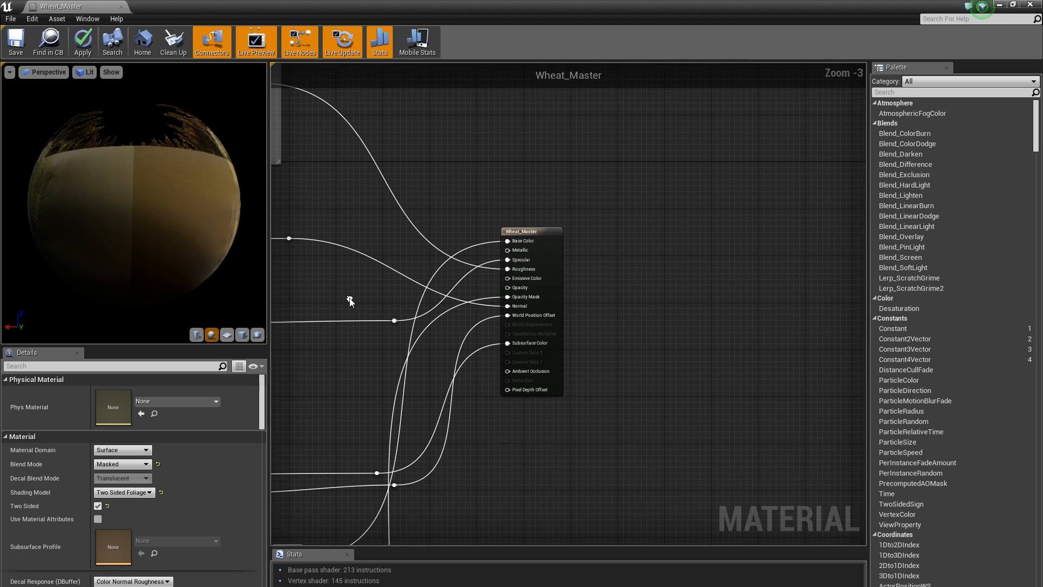
scroll(519, 358, up, 3)
right_drag(411, 360, 511, 415)
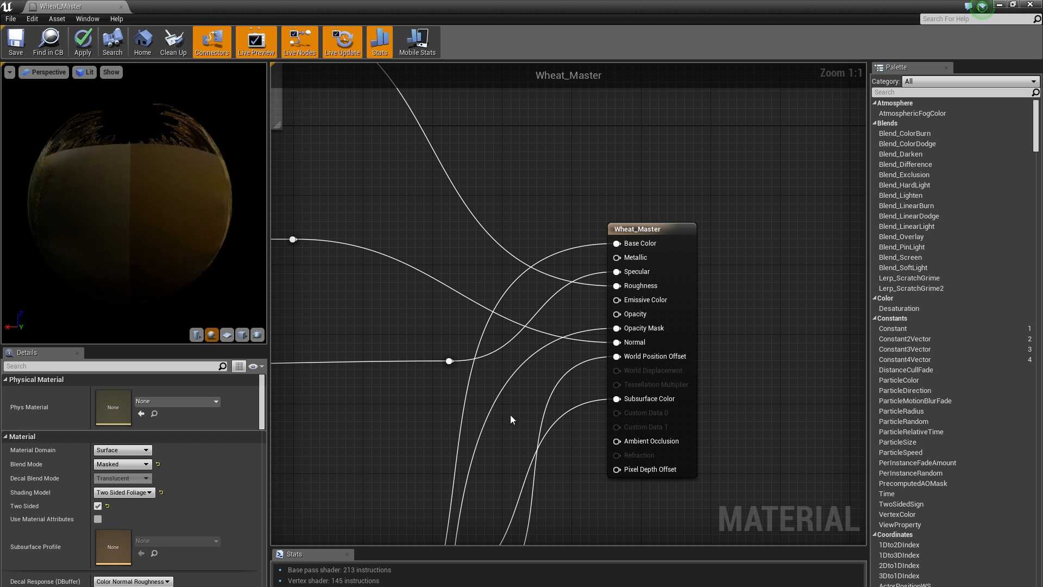
Close the Wheat_Master material editor and locate the Create Material Instance command for that material.
click(1031, 5)
click(612, 353)
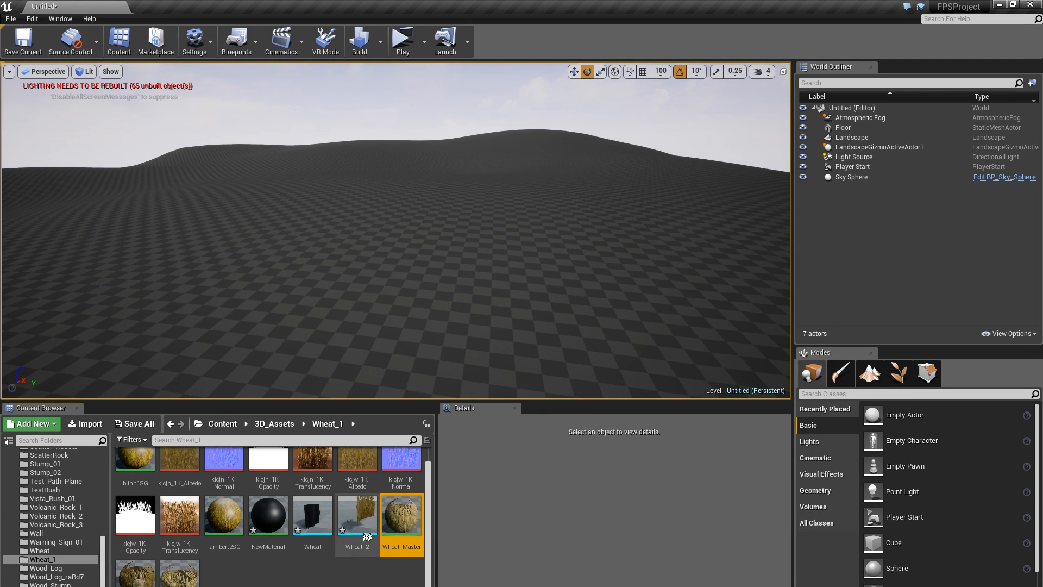
right_click(401, 521)
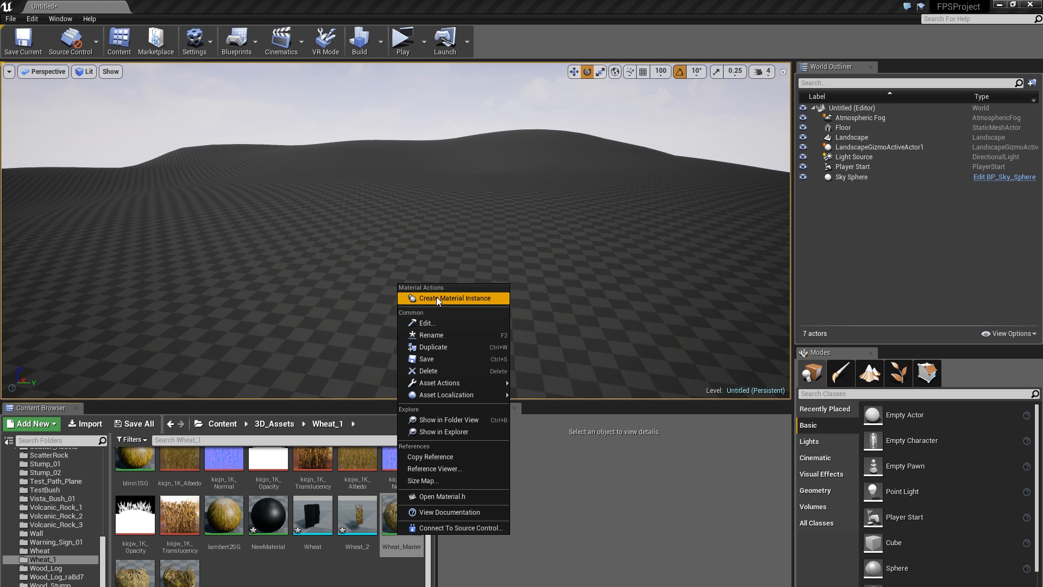
click(436, 296)
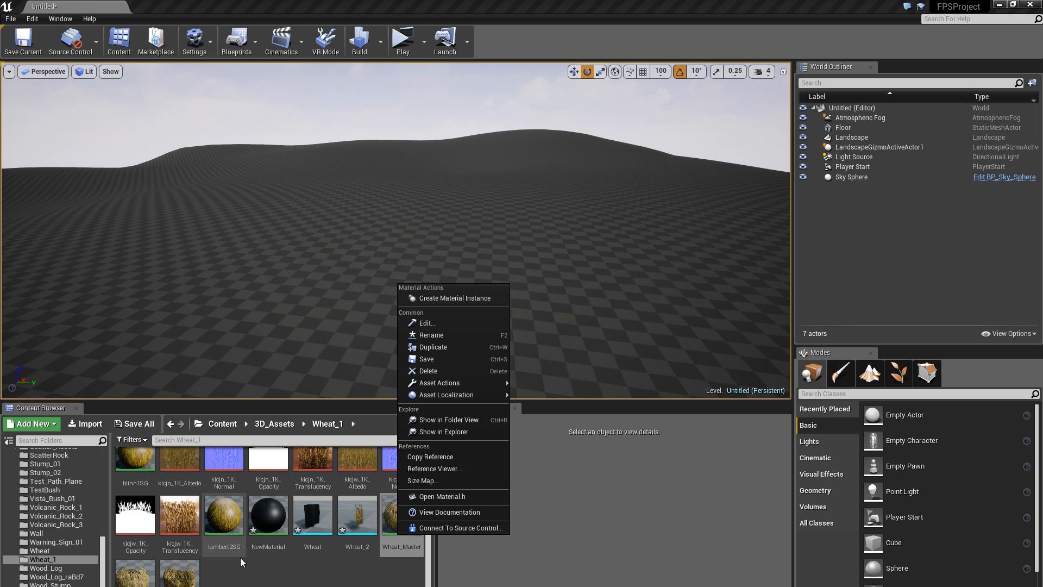
Open the Wheat_Master_Inst and Wheat_Master_Inst1 material instances and review their texture parameters.
double_click(128, 580)
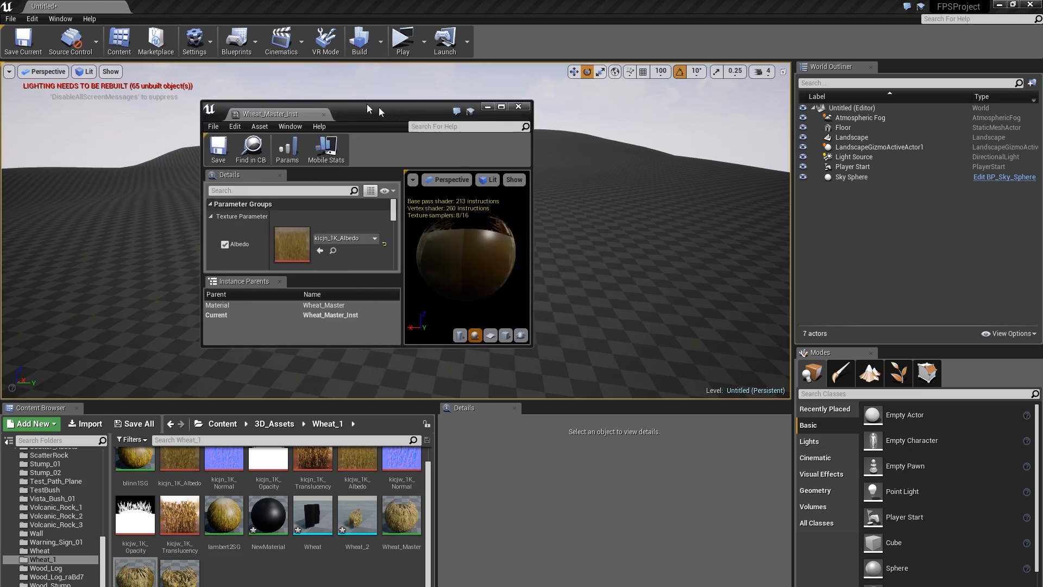
drag(367, 103, 478, 73)
double_click(179, 571)
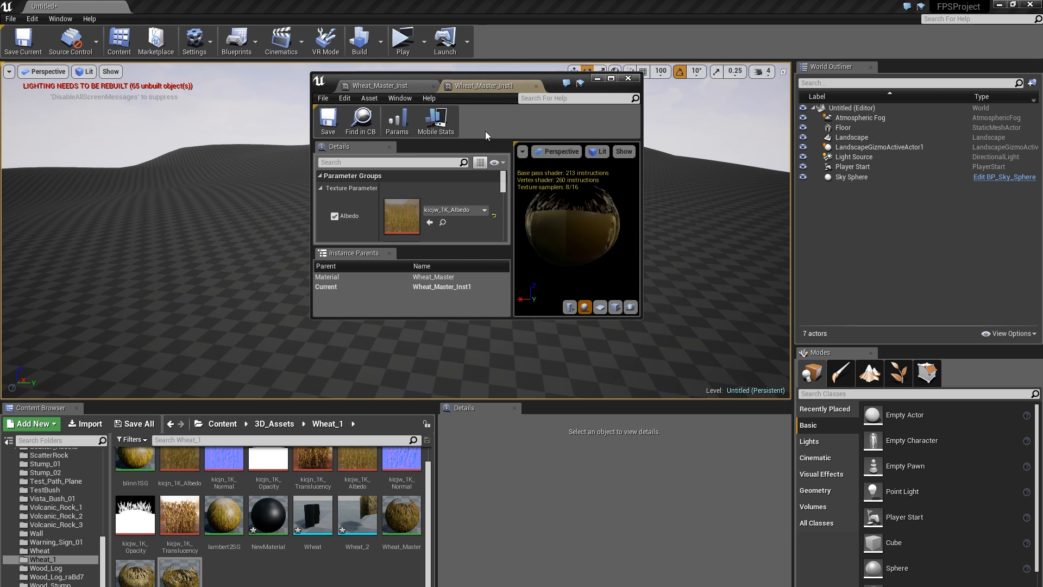
double_click(557, 80)
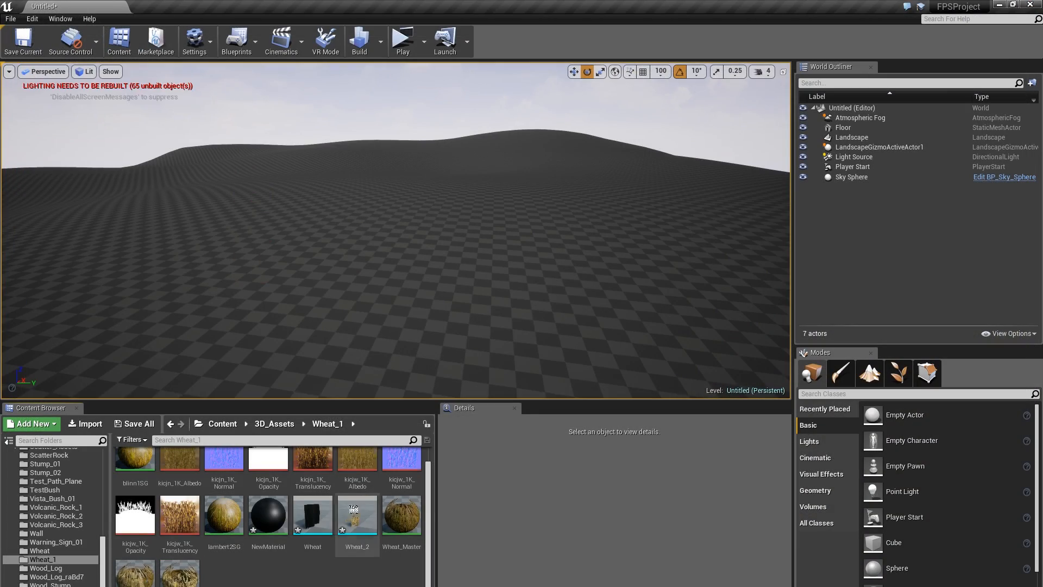
Inspect the Wheat_2 static mesh and its two assigned material slots, and close its editor.
double_click(356, 514)
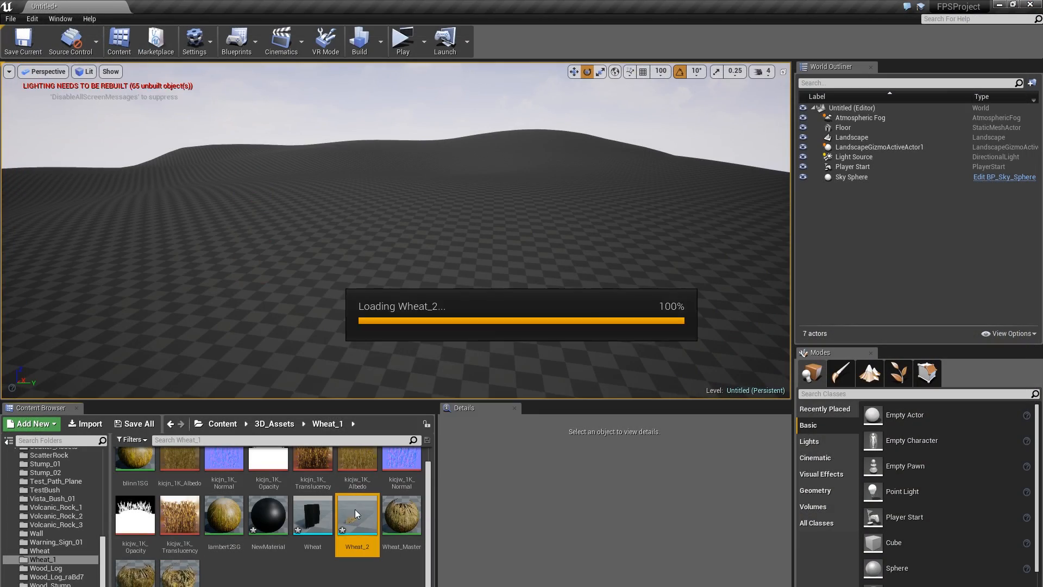
right_drag(390, 324, 275, 379)
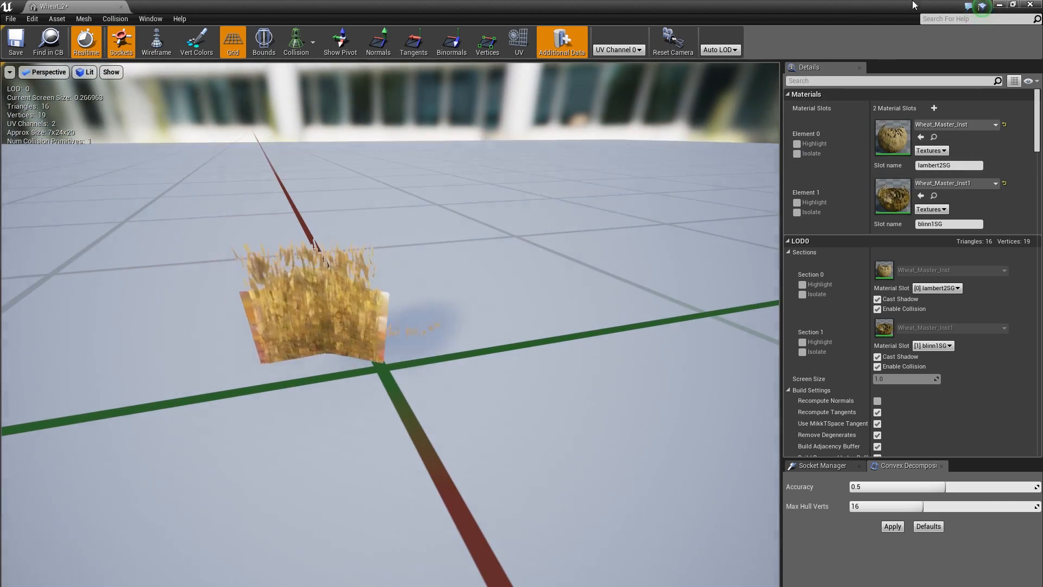
click(1029, 6)
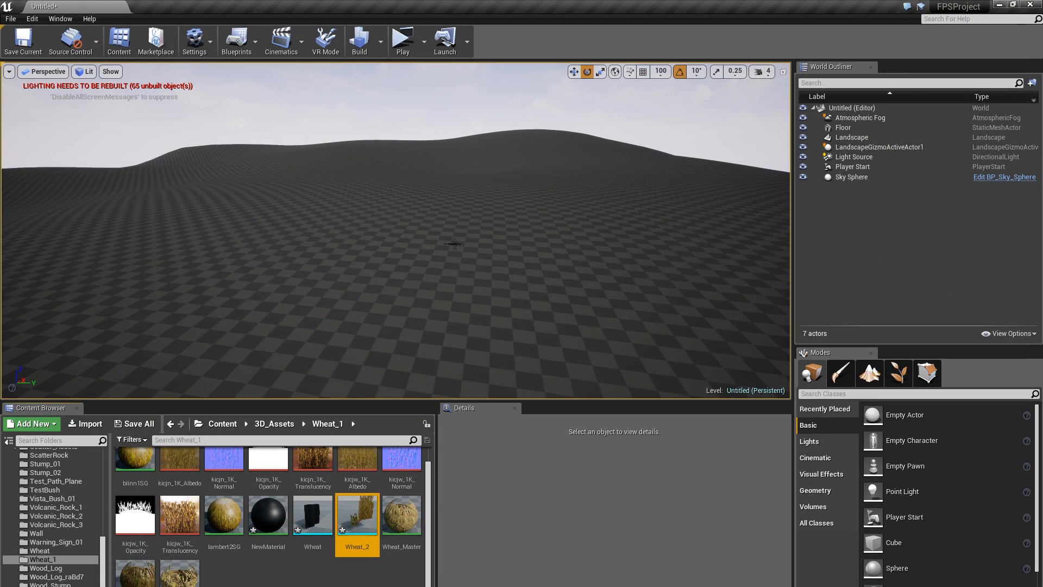
Switch to foliage painting and add the Wheat_2 static mesh as a foliage type.
click(357, 516)
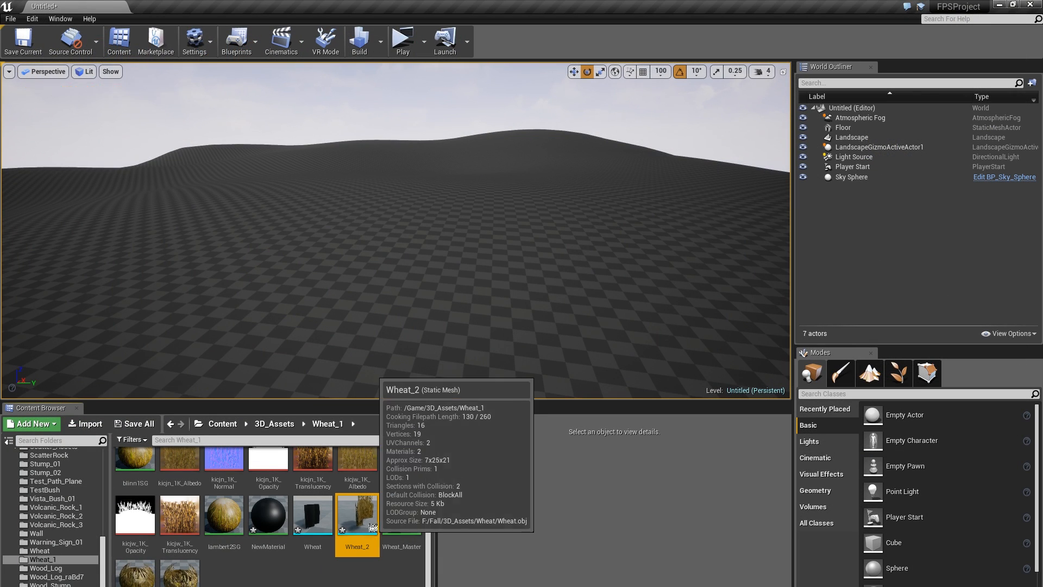
click(898, 372)
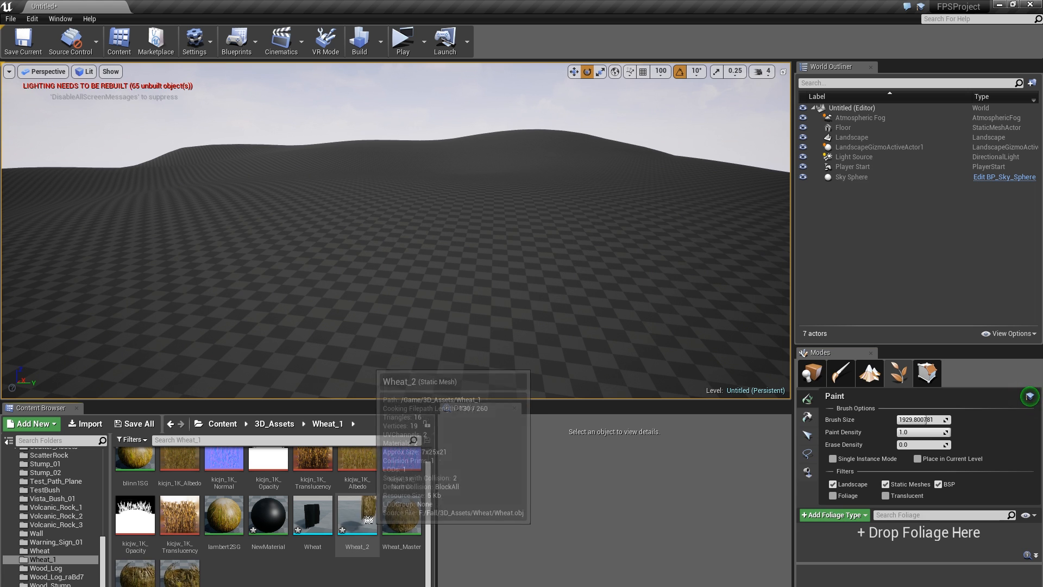
drag(357, 519, 916, 550)
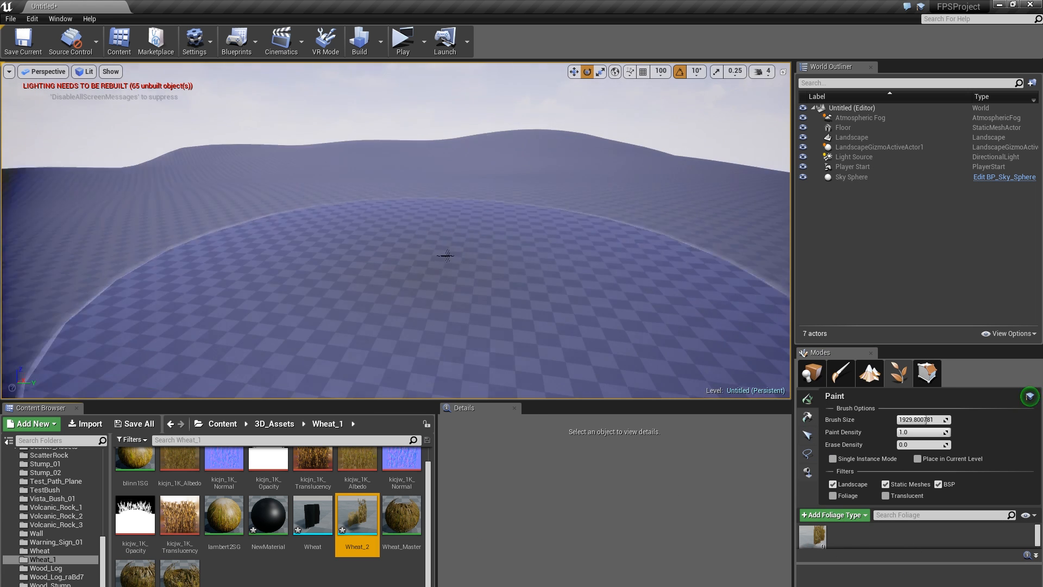
Move the foliage brush over the landscape and show the Wheat_2 foliage type's painting settings.
mouse_move(447, 256)
right_down()
mouse_move(426, 269)
mouse_move(410, 258)
mouse_move(413, 273)
right_up()
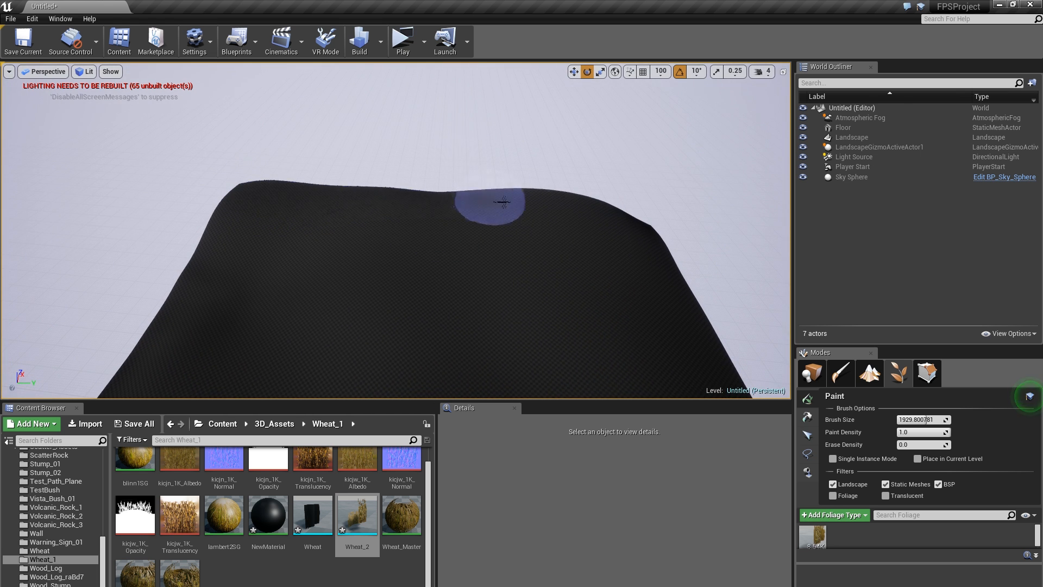
mouse_move(502, 202)
mouse_down()
mouse_move(477, 228)
mouse_move(411, 246)
mouse_up()
mouse_move(412, 246)
right_down()
mouse_move(405, 201)
mouse_move(415, 239)
right_up()
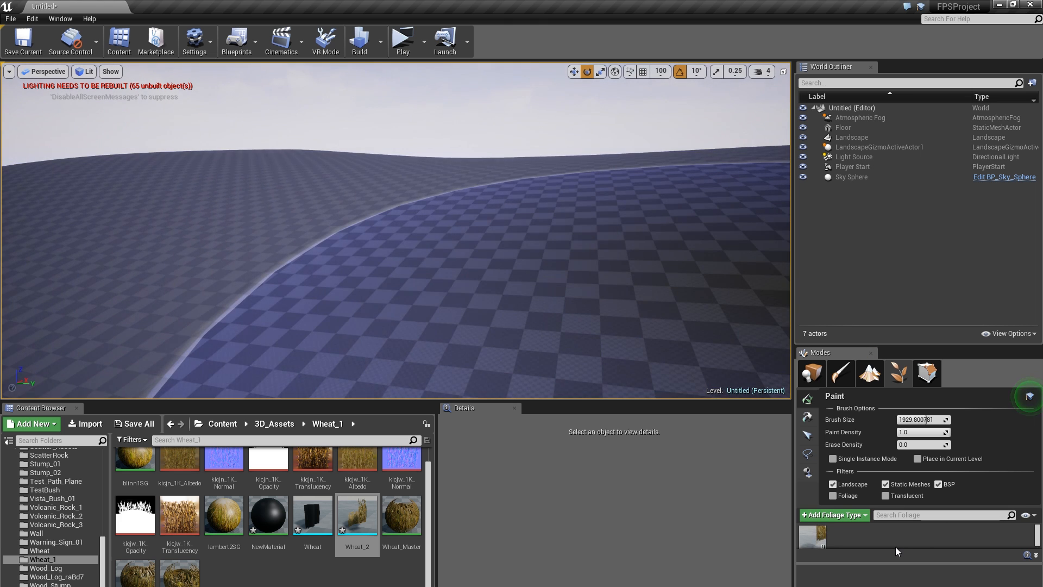
scroll(896, 546, down, 1)
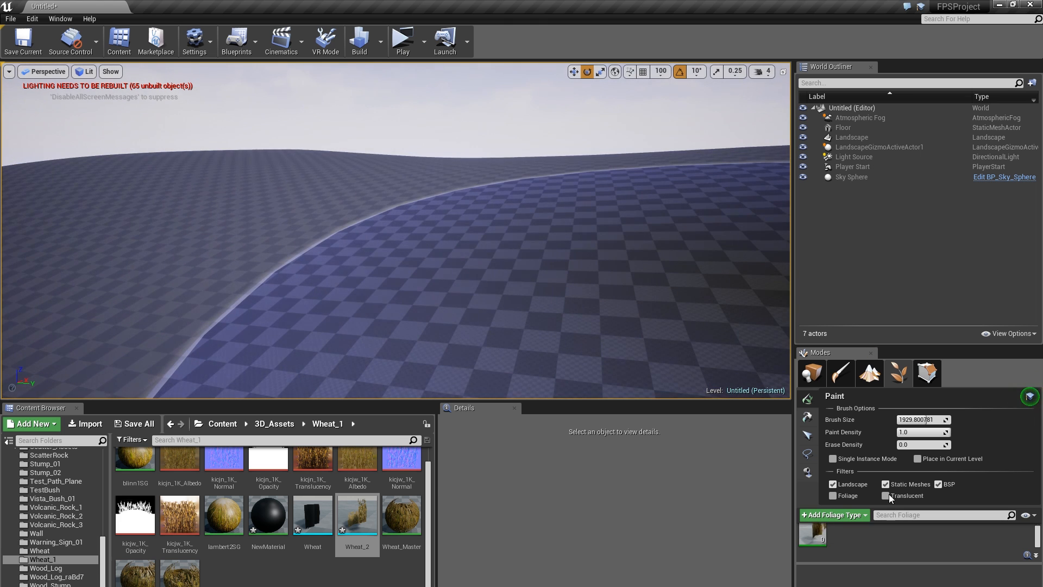
click(801, 540)
scroll(933, 585, down, 1)
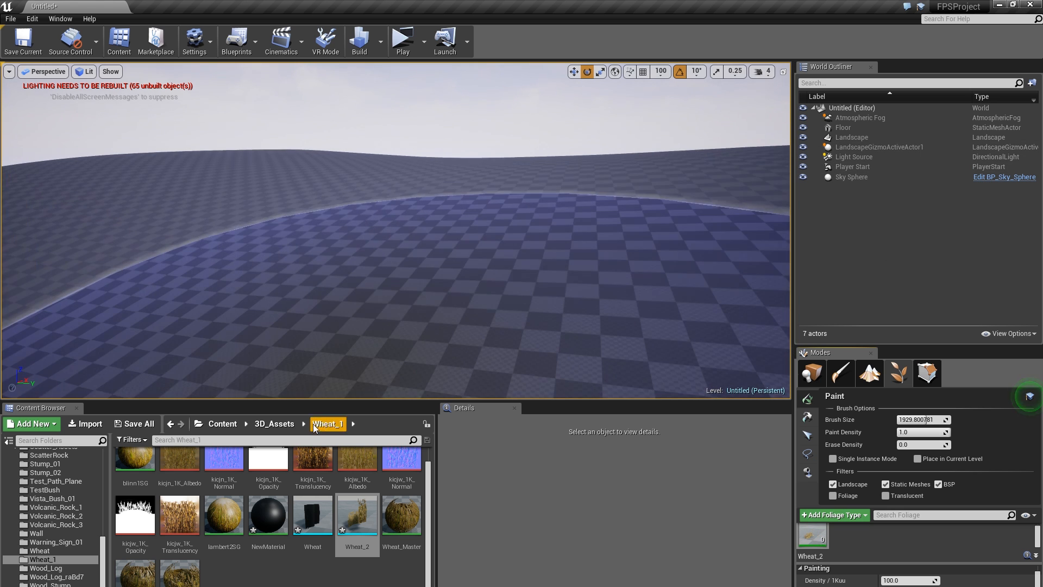
Return to object placement and set the Light Source's intensity to 8.
click(812, 374)
key(s)
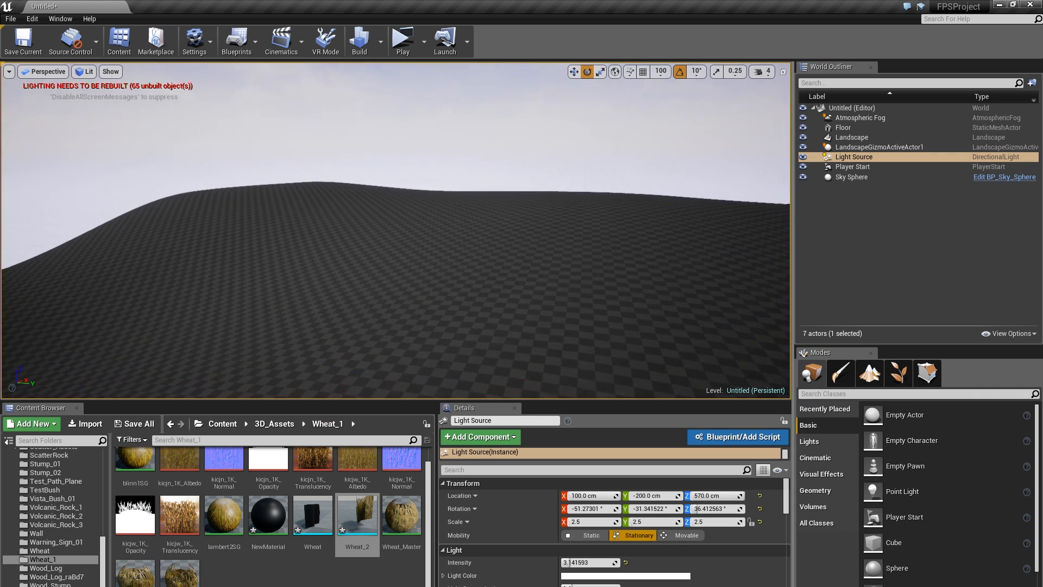
right_drag(532, 234, 548, 247)
click(586, 562)
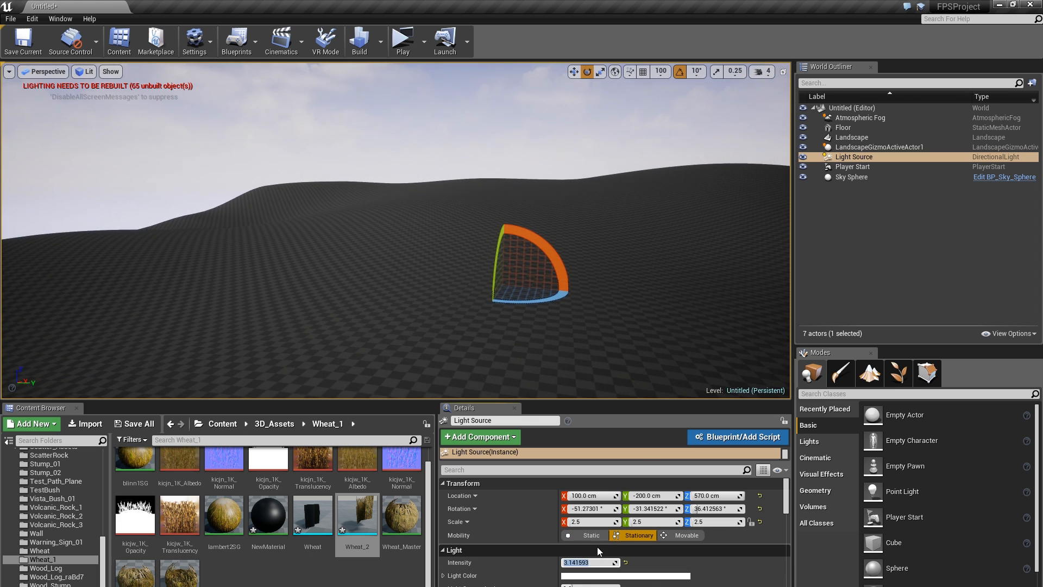
text(8)
key(Return)
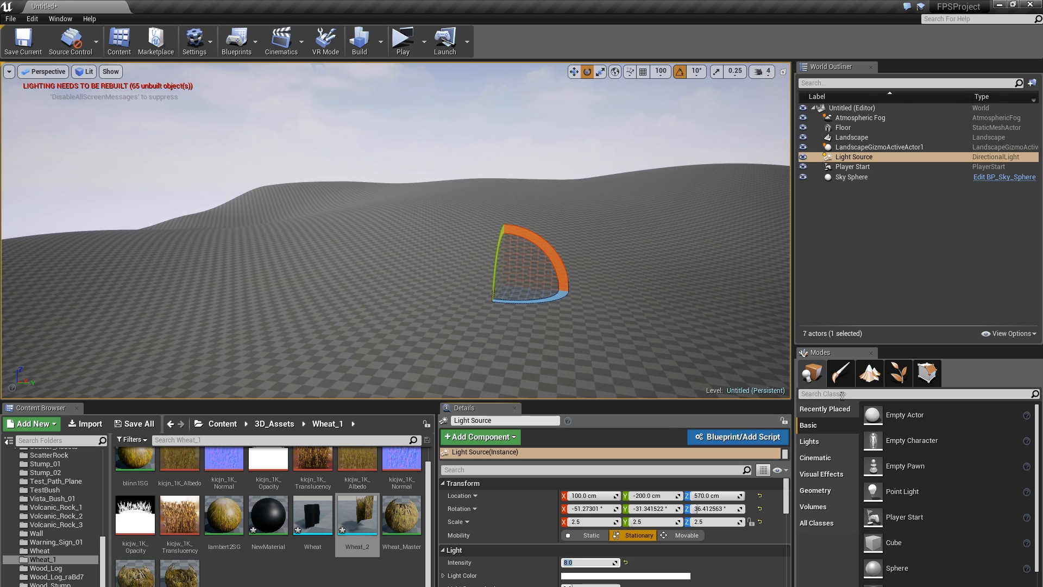
Find the Sky Light actor and place it on the landscape.
text(sky)
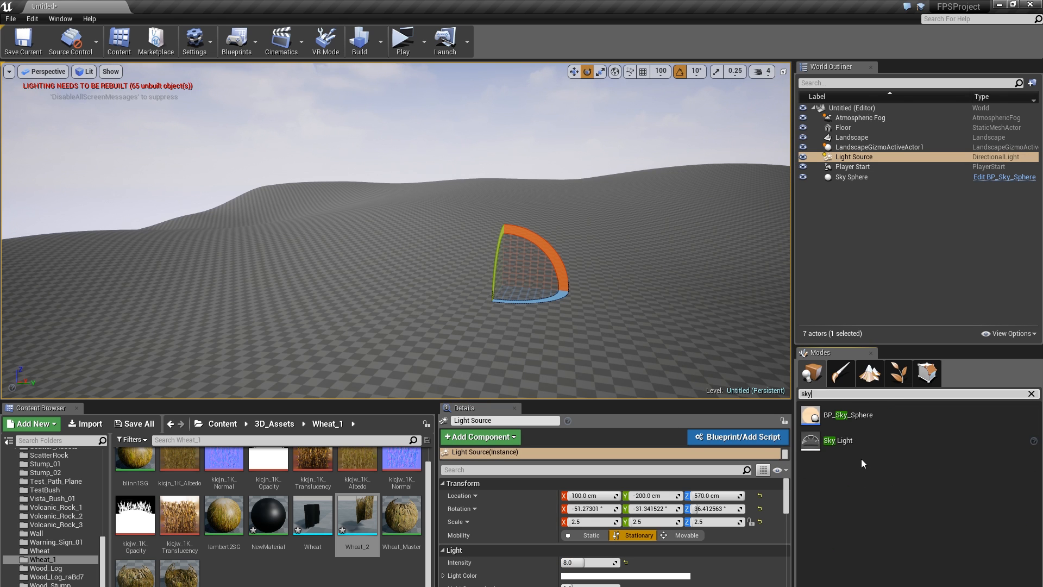
drag(847, 441, 511, 349)
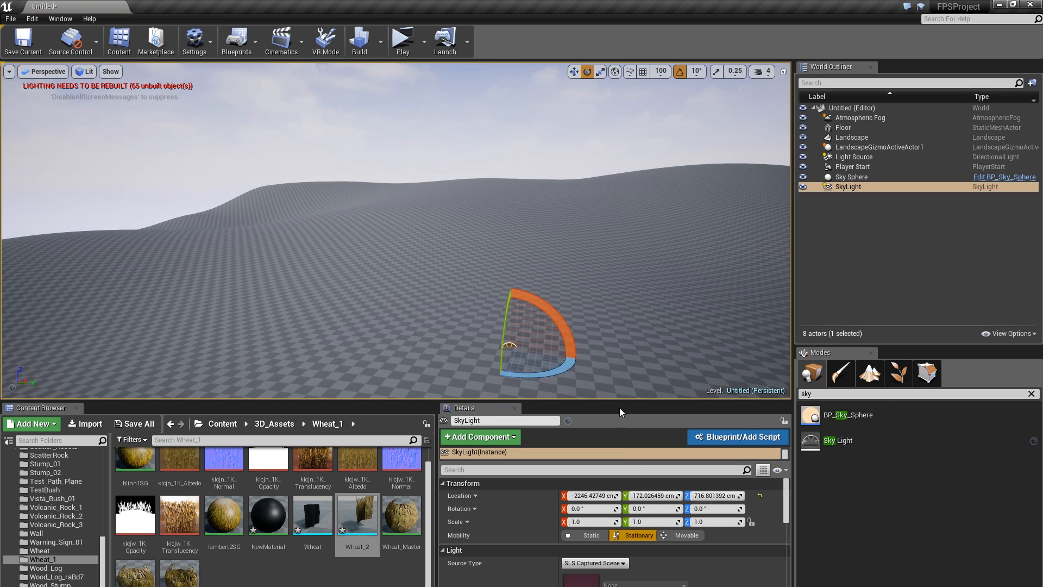
Return to foliage painting and paint Wheat_2 in broad strokes across the far part of the landscape.
click(899, 375)
key(w)
mouse_move(337, 204)
right_down()
mouse_move(309, 234)
mouse_move(379, 187)
right_up()
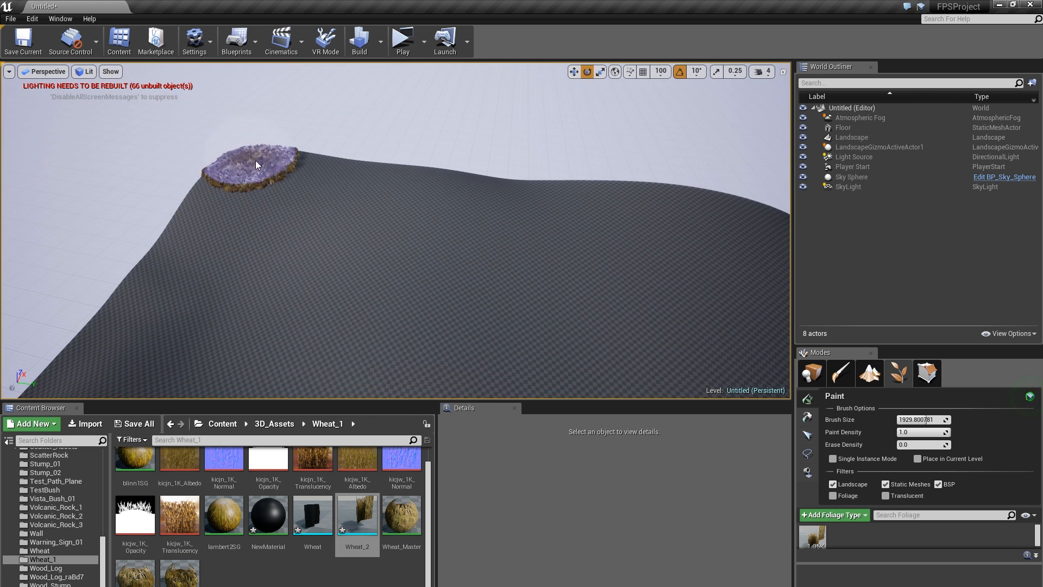
mouse_move(256, 164)
mouse_down()
mouse_move(560, 200)
mouse_move(697, 194)
mouse_up()
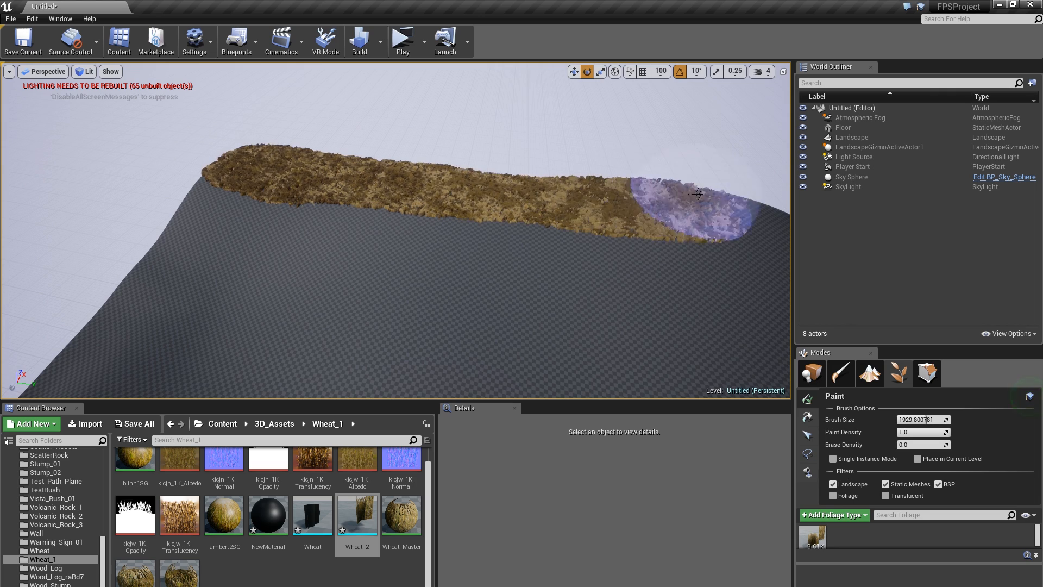
right_drag(697, 194, 531, 126)
mouse_move(531, 135)
mouse_down()
mouse_move(571, 174)
mouse_move(302, 145)
mouse_move(63, 145)
mouse_move(279, 129)
mouse_move(292, 175)
mouse_move(168, 151)
mouse_move(232, 179)
mouse_up()
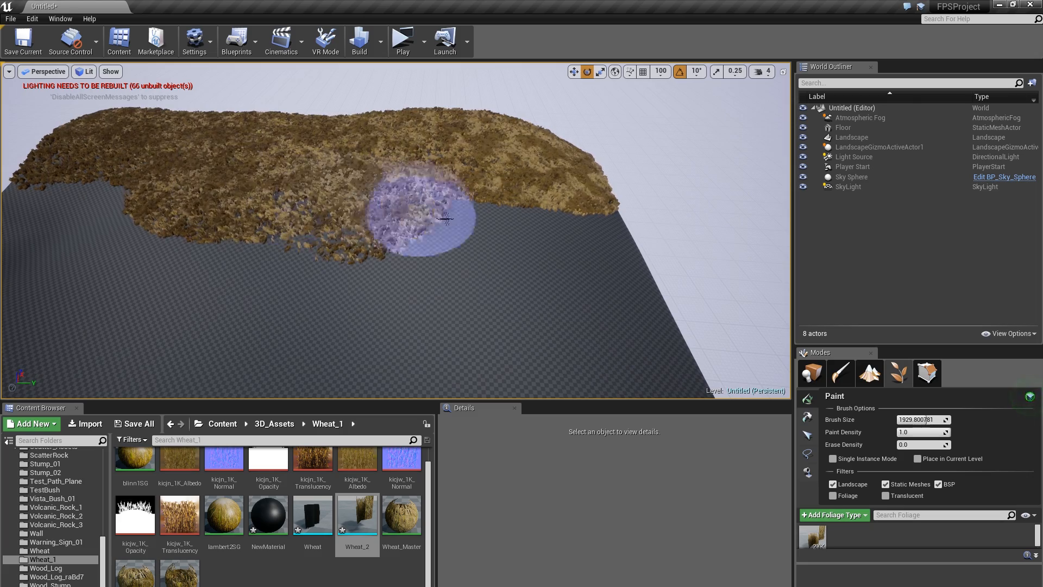
right_drag(360, 256, 294, 245)
Set the Wheat_2 foliage type's Density / 1Kuu to 400.
click(818, 542)
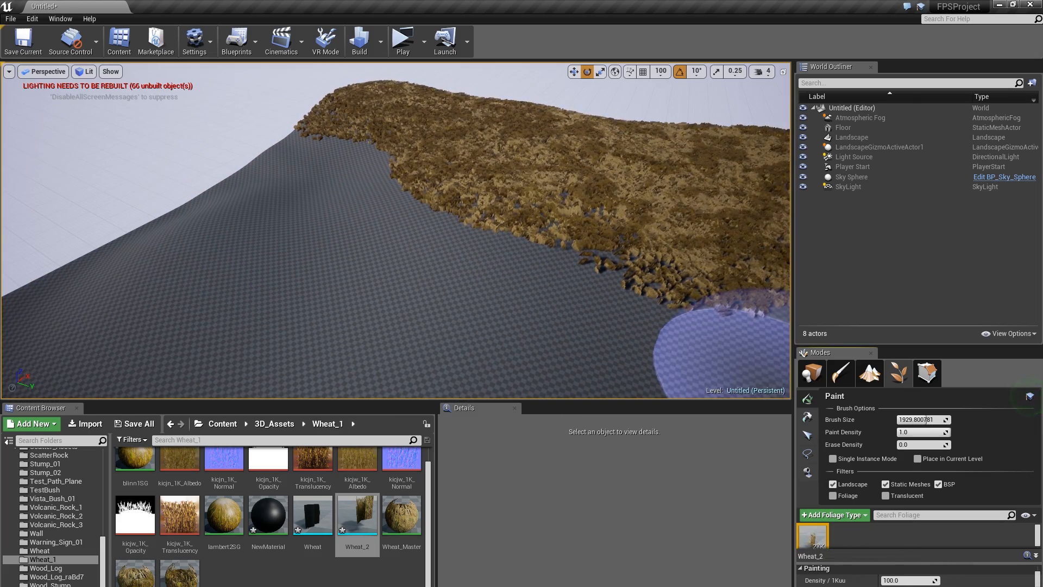
click(1030, 395)
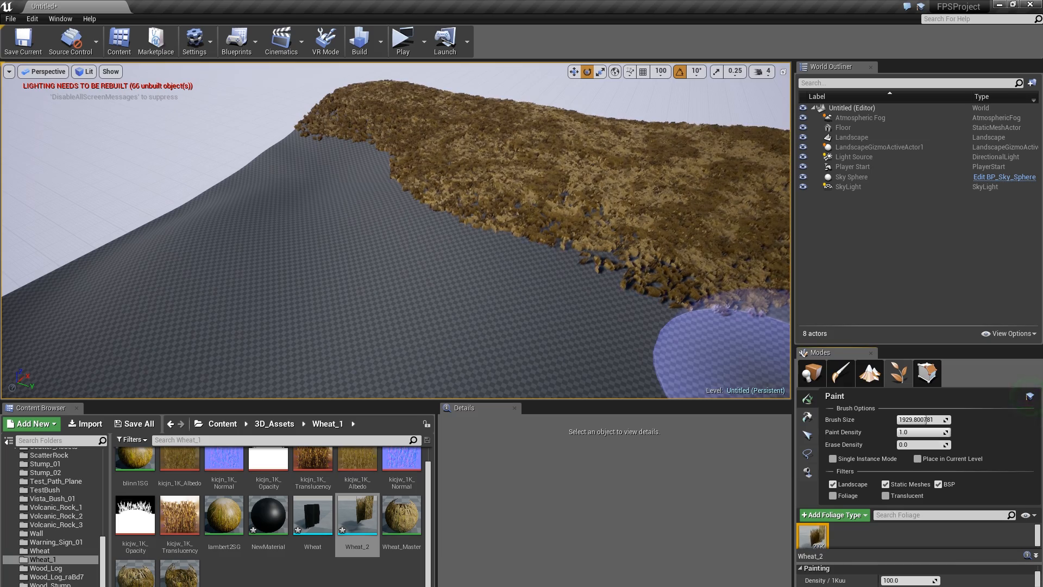
scroll(887, 580, up, 1)
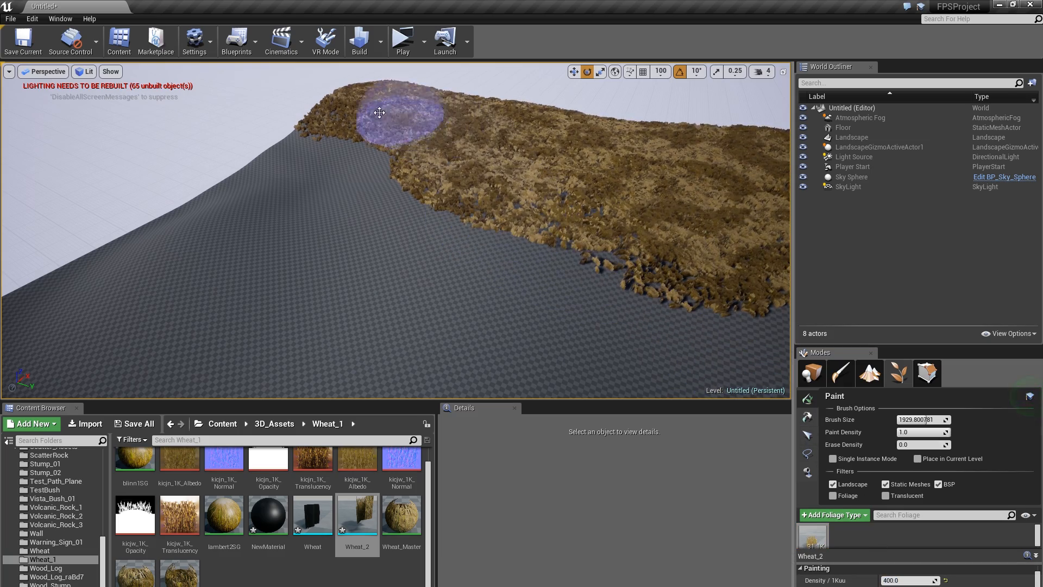
Paint Wheat_2 in broad strokes over the remaining bare parts of the landscape, extending the field out to its near edge.
drag(380, 113, 323, 115)
click(675, 133)
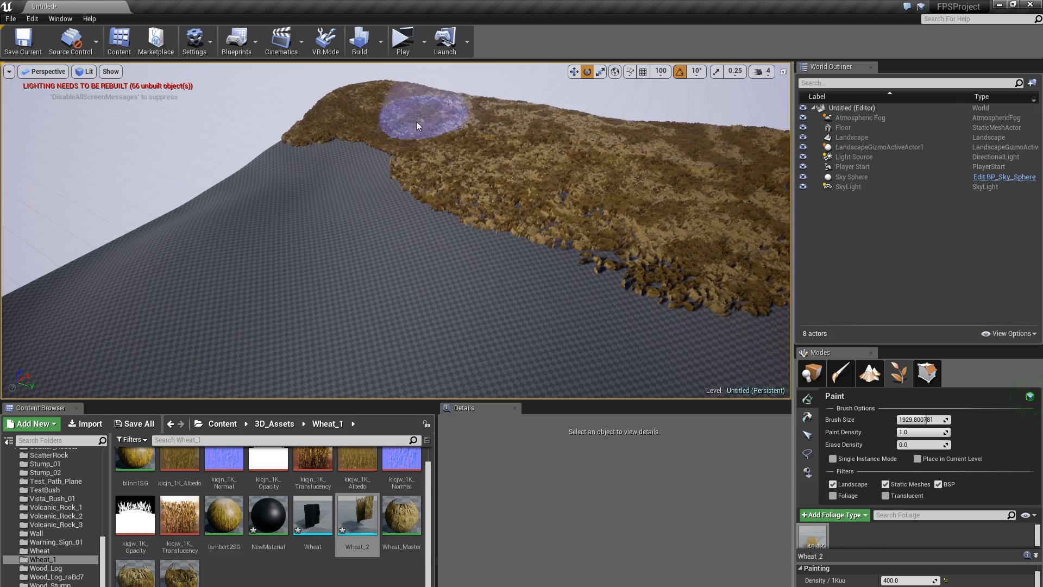
right_drag(580, 174, 536, 162)
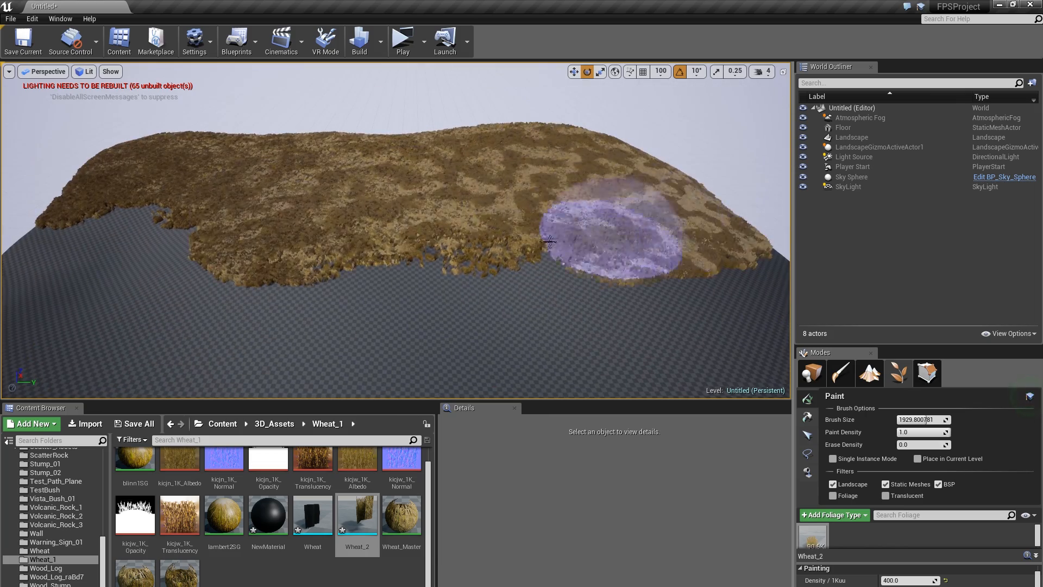
mouse_move(550, 241)
mouse_down()
mouse_move(130, 226)
mouse_move(239, 296)
mouse_move(742, 236)
mouse_up()
right_drag(741, 236, 584, 234)
mouse_move(348, 230)
mouse_down()
mouse_move(303, 234)
mouse_move(675, 321)
mouse_move(228, 279)
mouse_move(365, 307)
mouse_up()
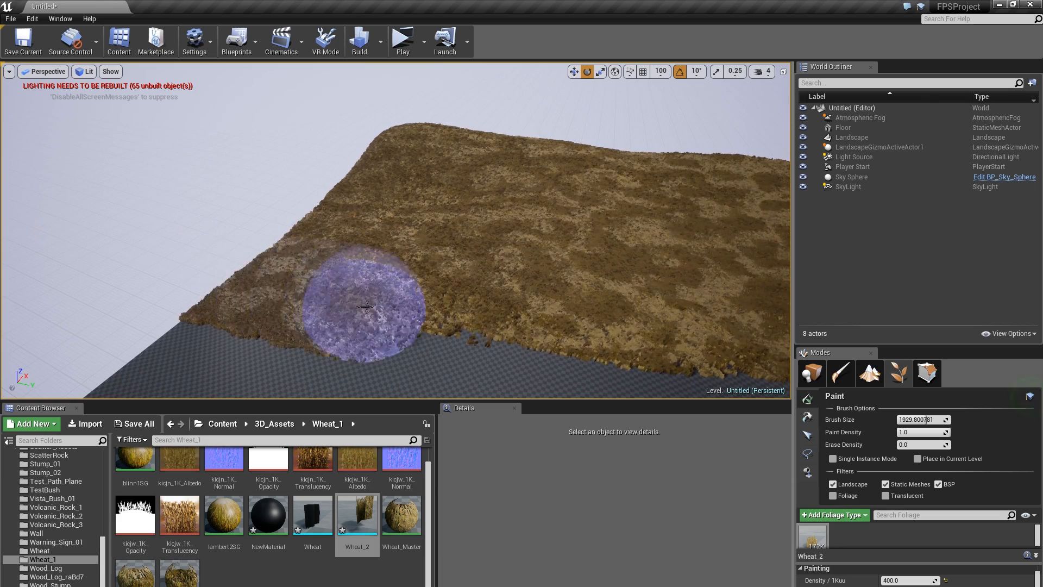
key(s)
right_drag(358, 278, 405, 274)
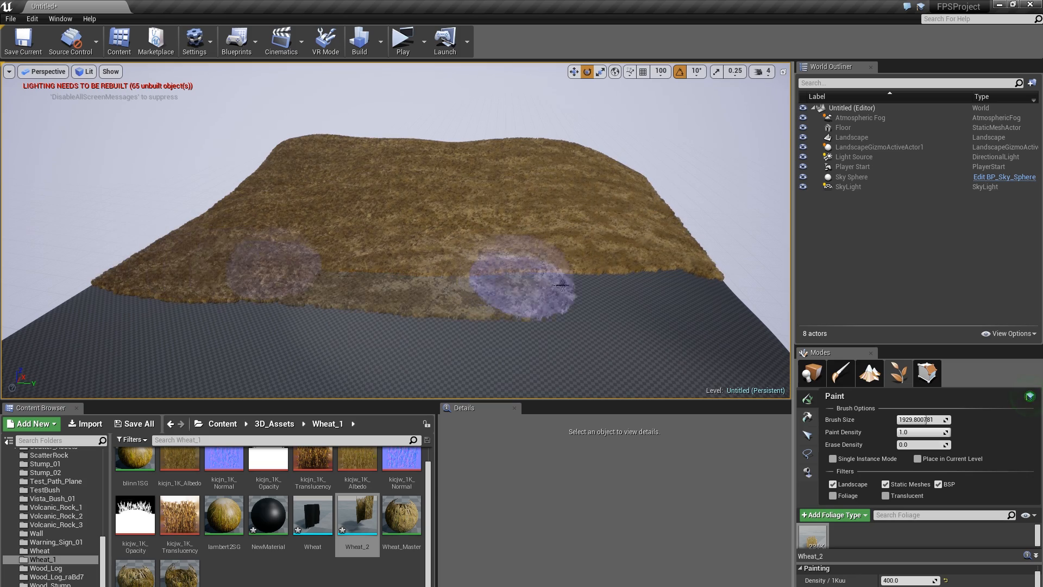
mouse_move(652, 288)
mouse_down()
mouse_move(699, 284)
mouse_move(717, 323)
mouse_move(584, 306)
mouse_up()
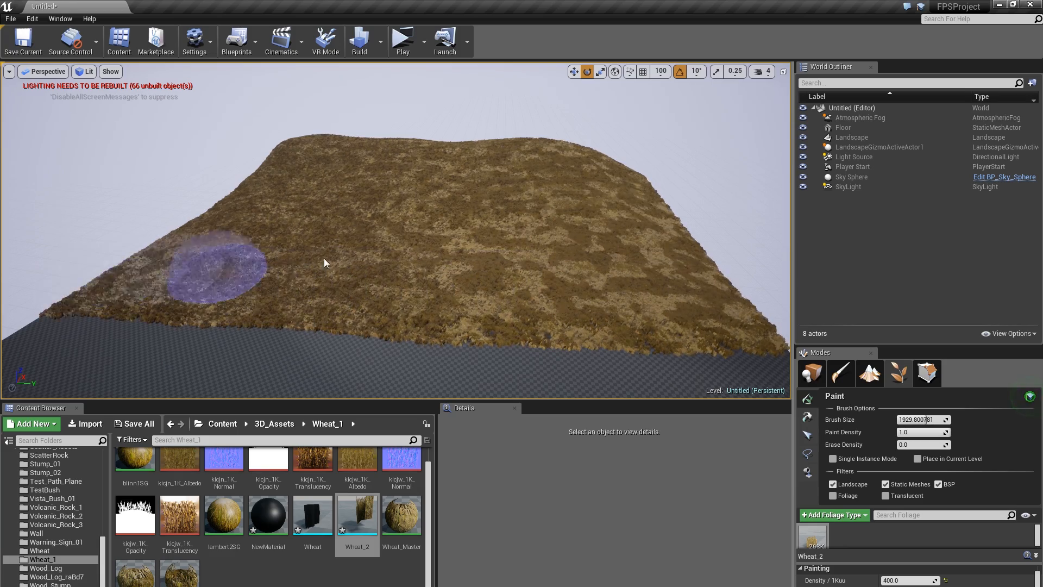
Return to object placement, rotate the Light Source to about 25.8°, -44.4°, 104.0° and inspect the lit field full screen.
key(w)
mouse_move(326, 263)
right_down()
mouse_move(239, 326)
mouse_move(370, 272)
mouse_move(299, 241)
mouse_move(429, 244)
mouse_move(347, 250)
right_up()
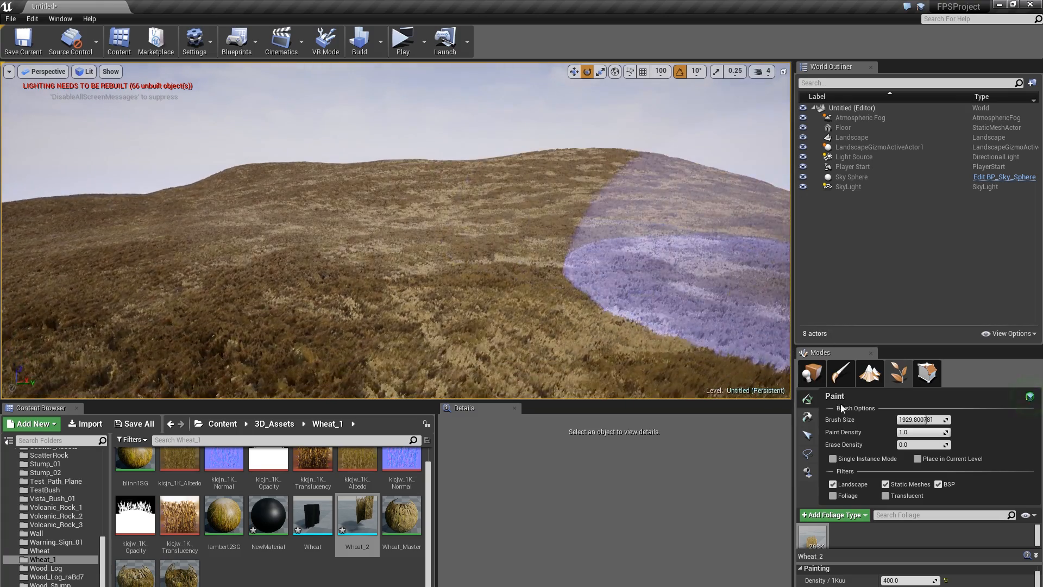
click(813, 374)
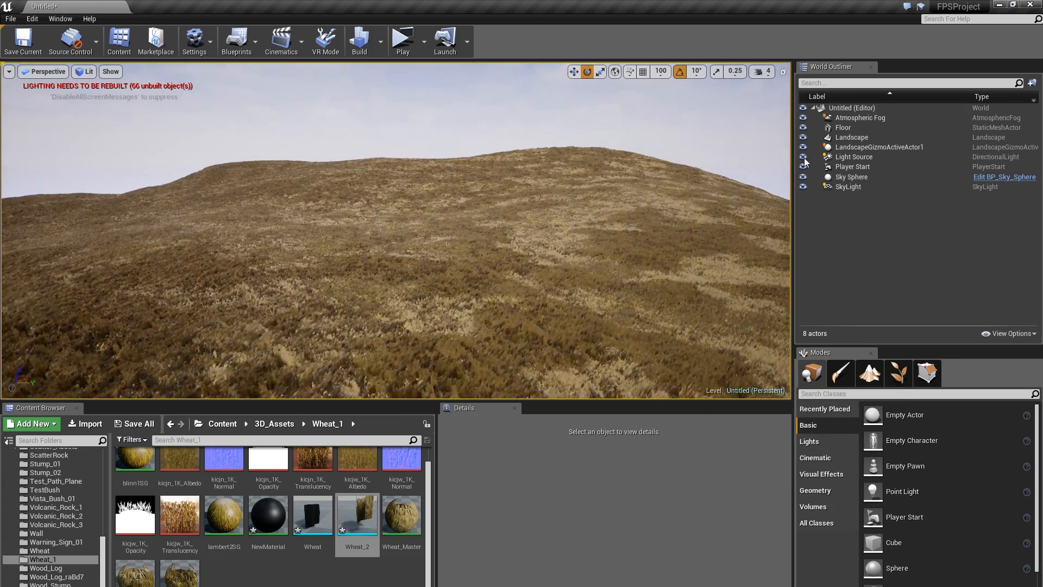
click(853, 157)
right_drag(625, 228, 544, 226)
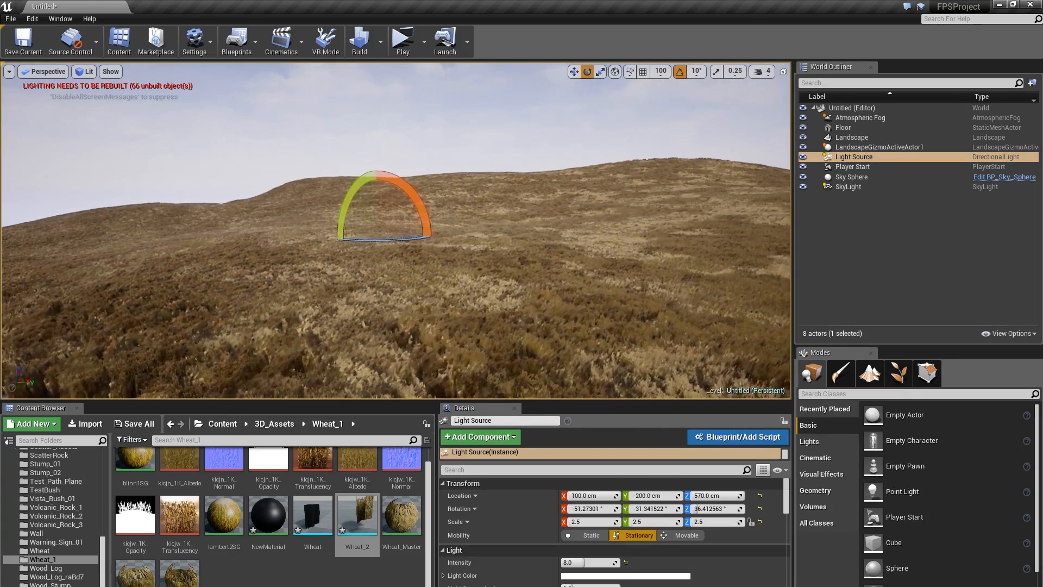
drag(418, 200, 429, 234)
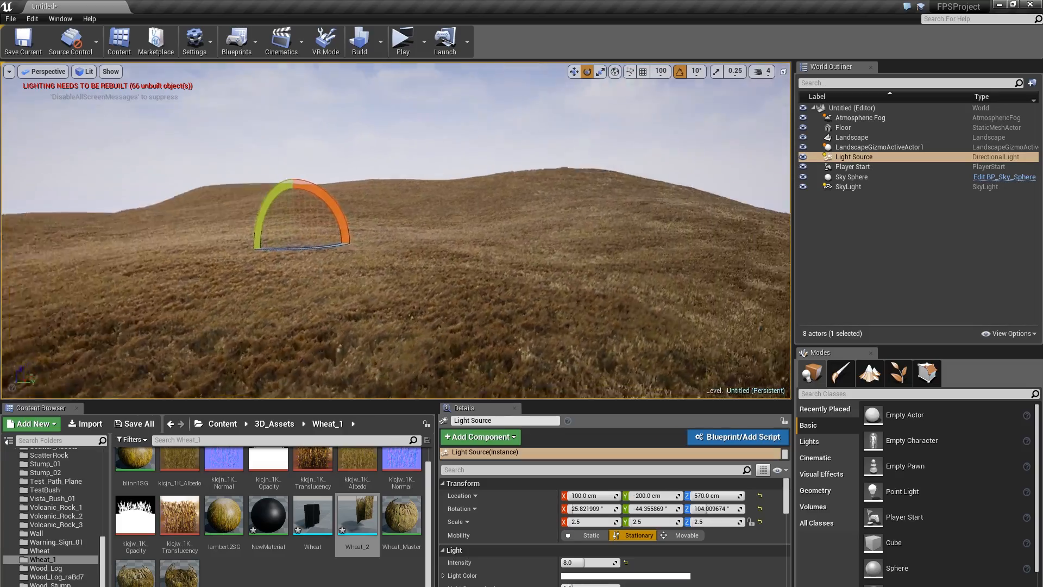
mouse_move(582, 193)
right_down()
mouse_move(595, 191)
mouse_move(582, 194)
right_up()
key(F11)
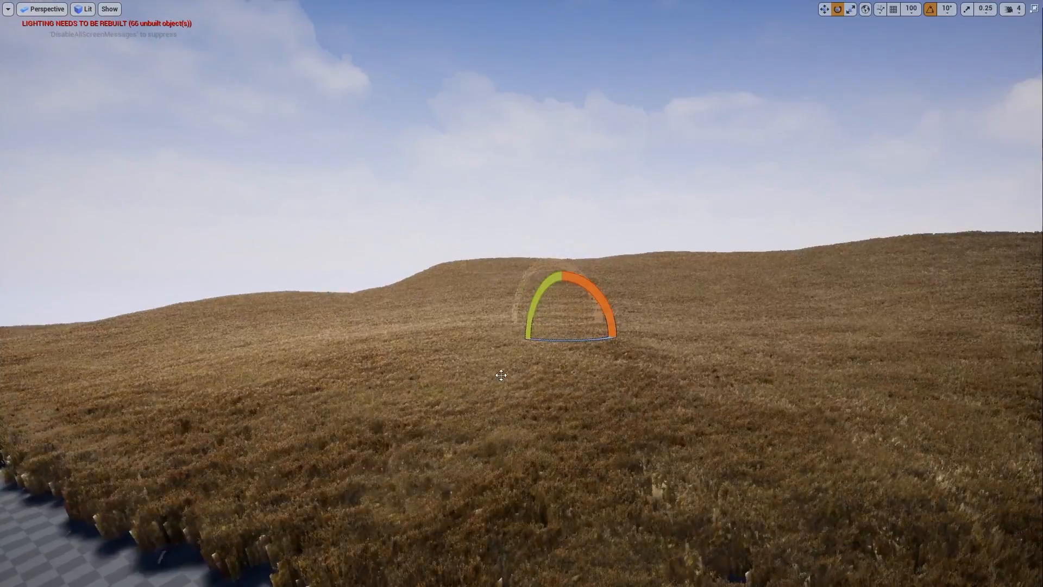
right_drag(501, 375, 548, 368)
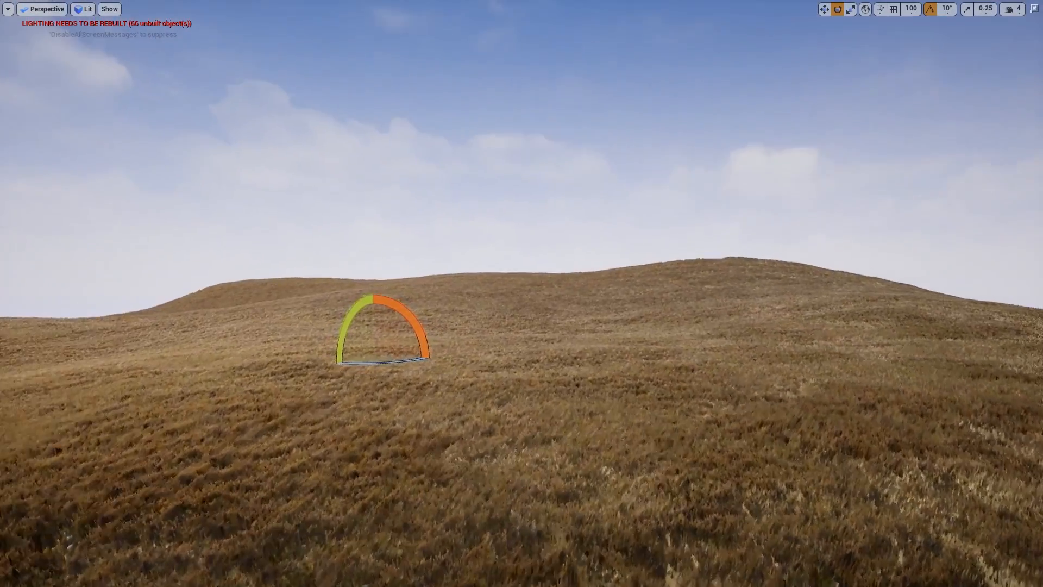
right_drag(416, 209, 406, 198)
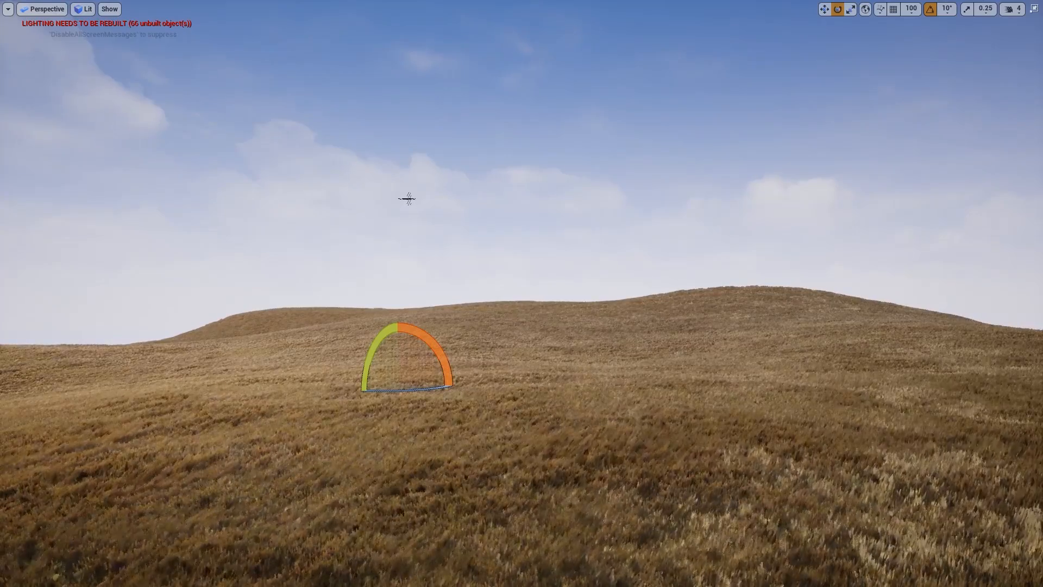
key(F11)
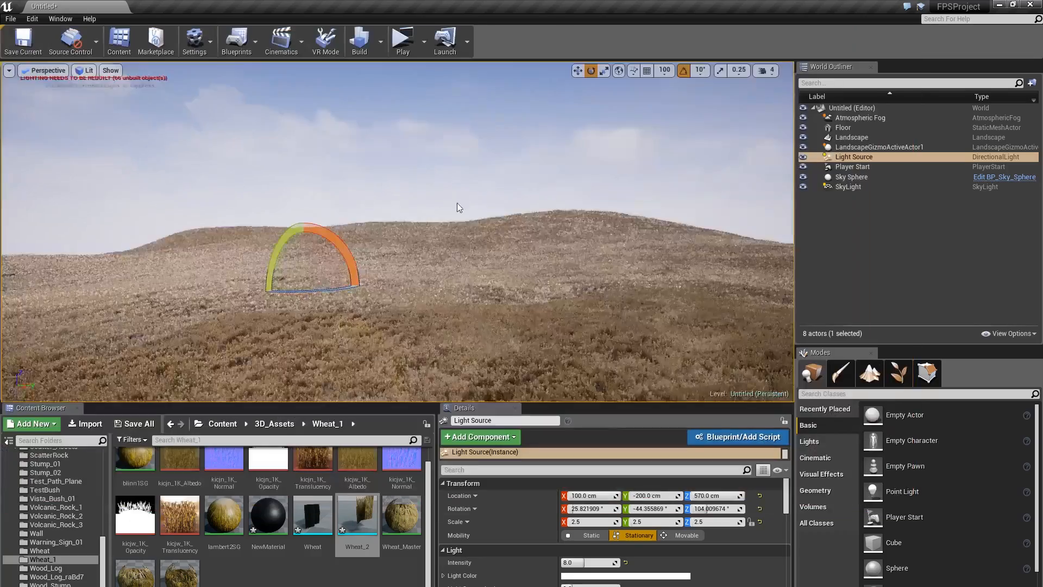
Return to foliage painting, set the Brush Size to 120 and erase a narrow strip of wheat down from the crest.
click(898, 373)
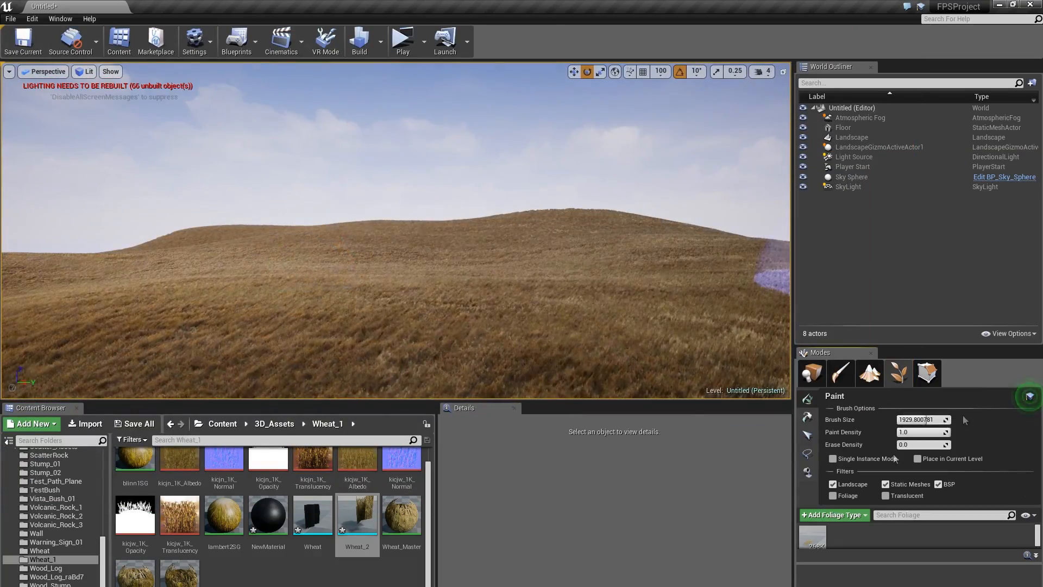
click(914, 418)
key(Return)
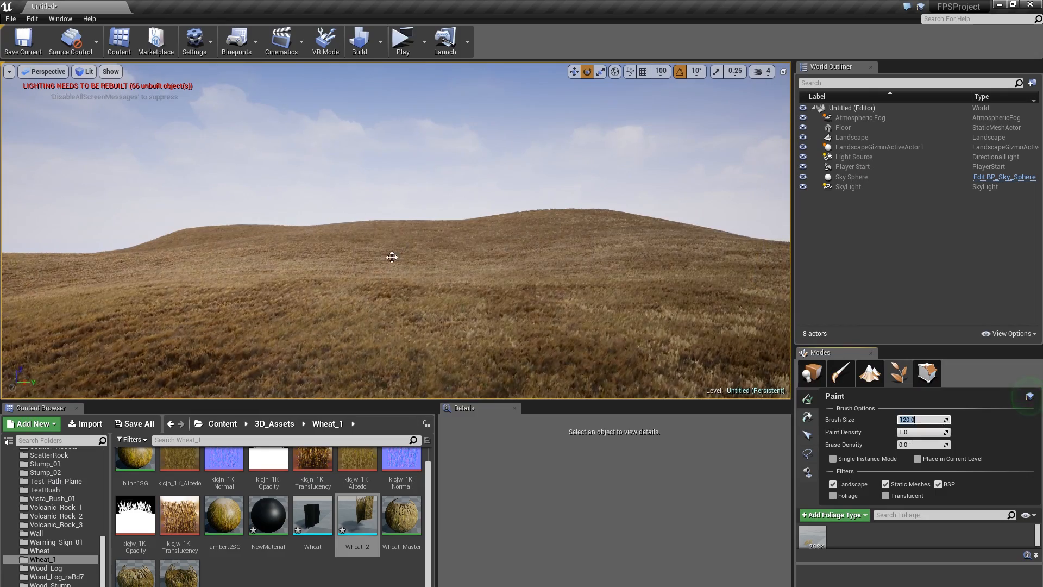
mouse_move(391, 254)
right_down()
mouse_move(361, 272)
mouse_move(388, 267)
right_up()
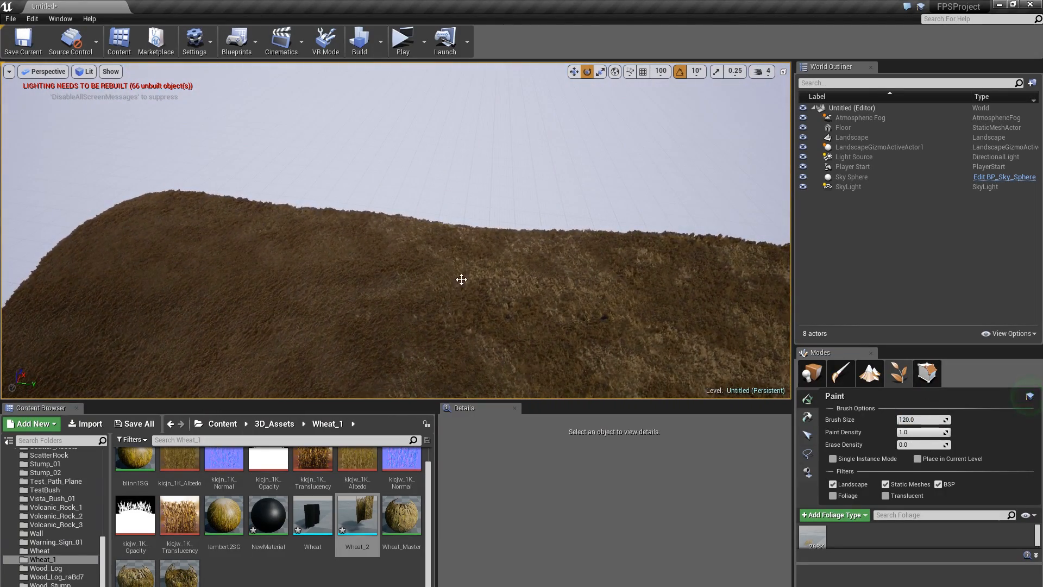
key(w)
right_drag(461, 279, 466, 307)
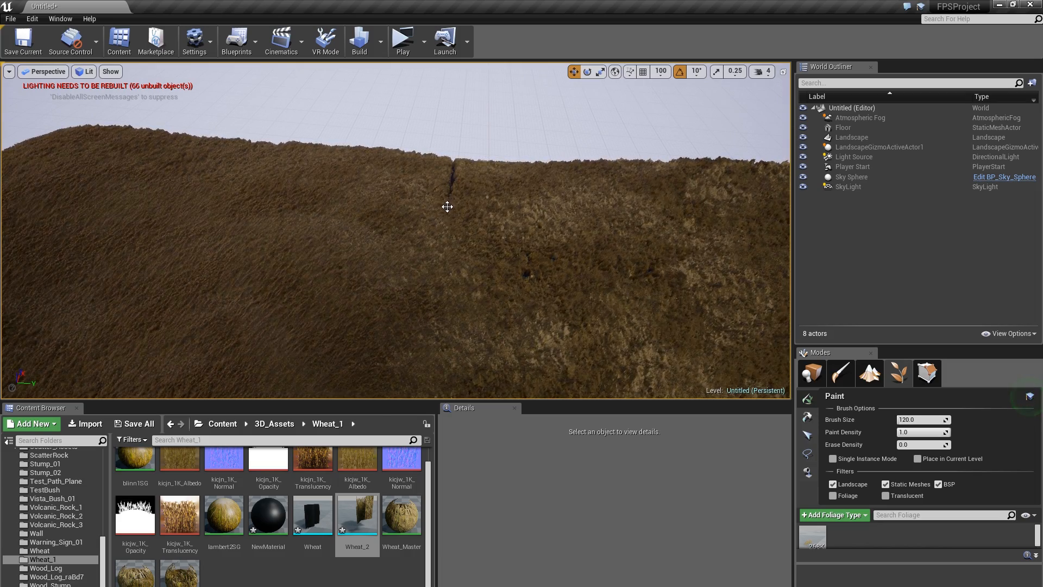
Set the Brush Size to 150 and erase two parallel tracks that run down the hill and curve sideways across the wheat.
click(930, 421)
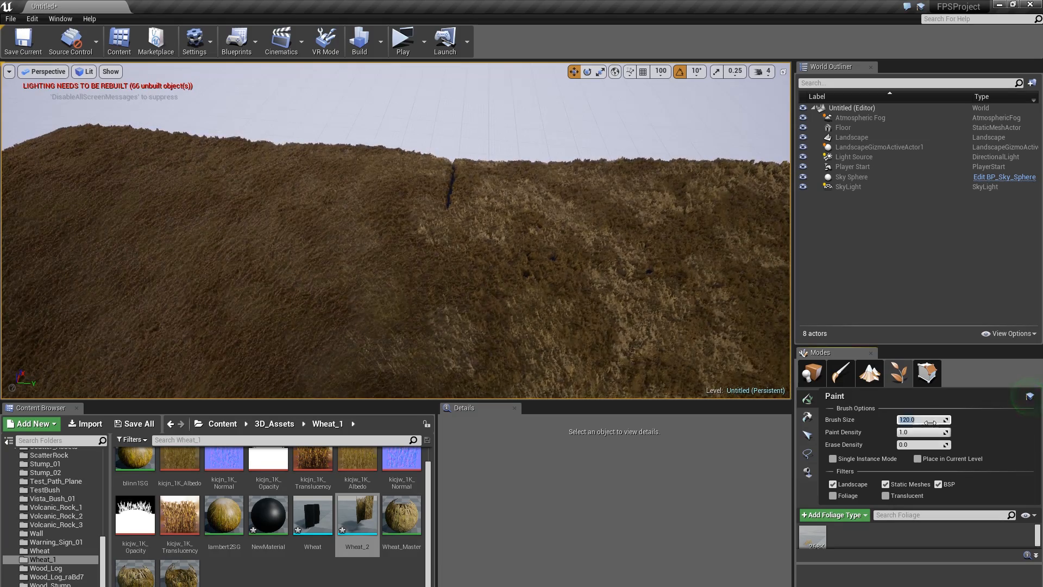
right_drag(708, 275, 708, 266)
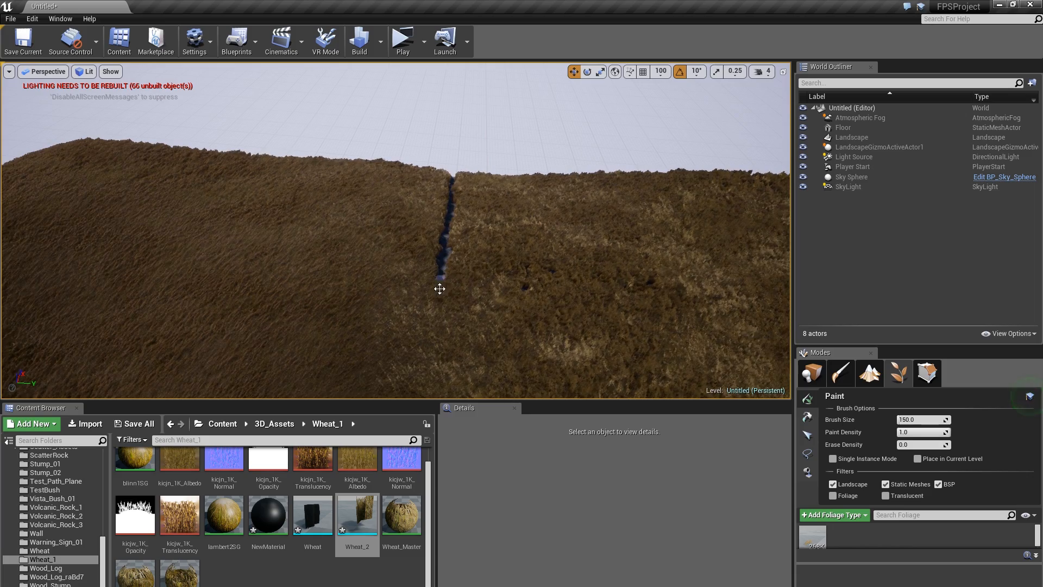
key(s)
right_drag(430, 336, 434, 381)
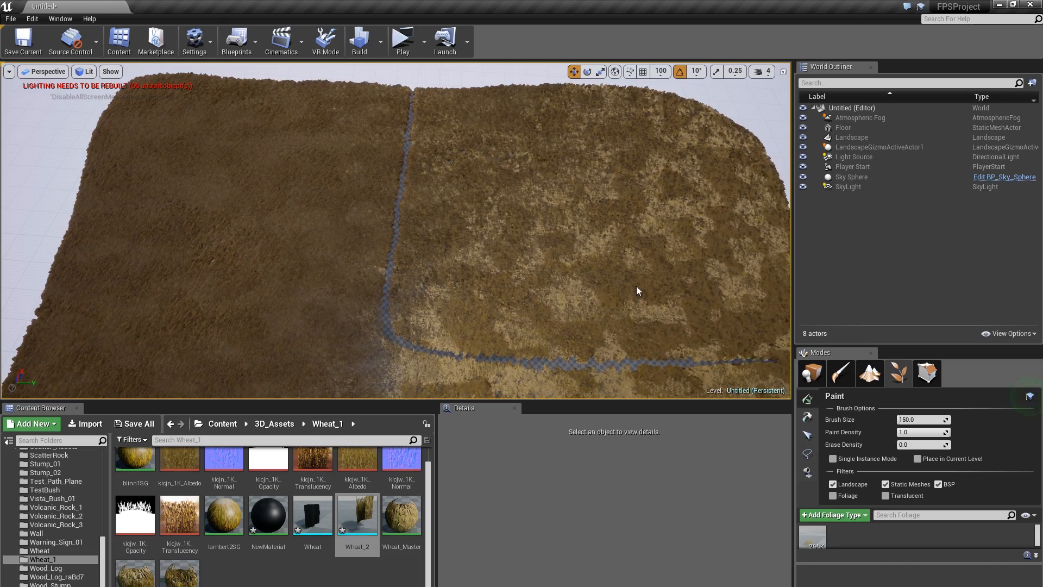
right_drag(639, 291, 649, 290)
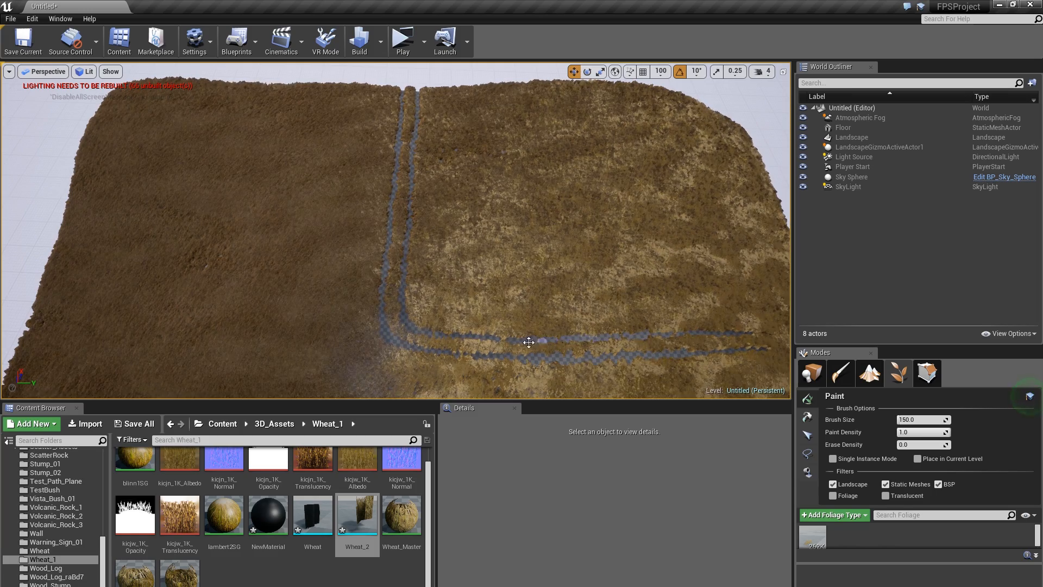
right_drag(504, 341, 492, 277)
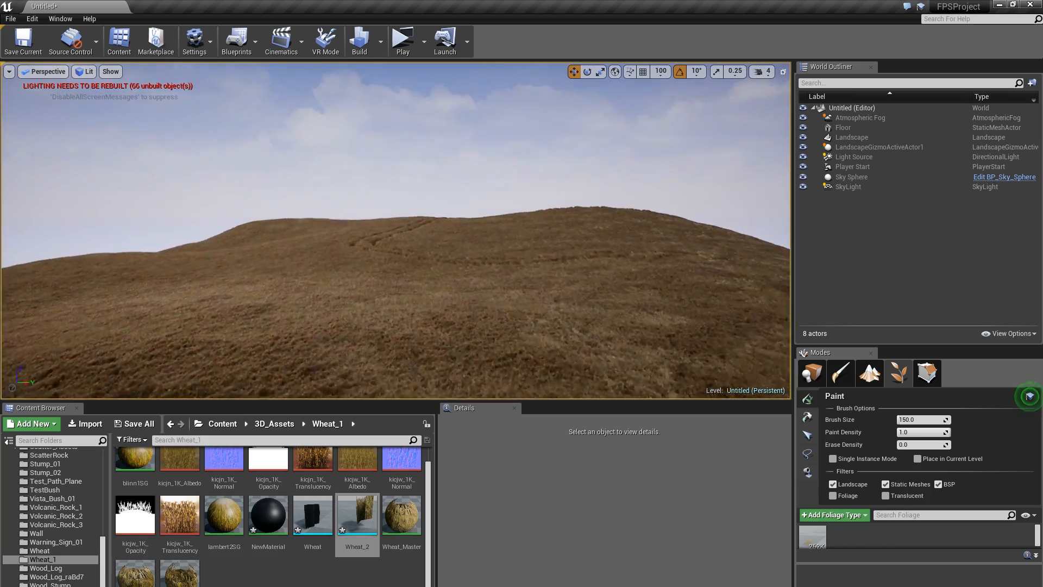
right_drag(492, 277, 480, 269)
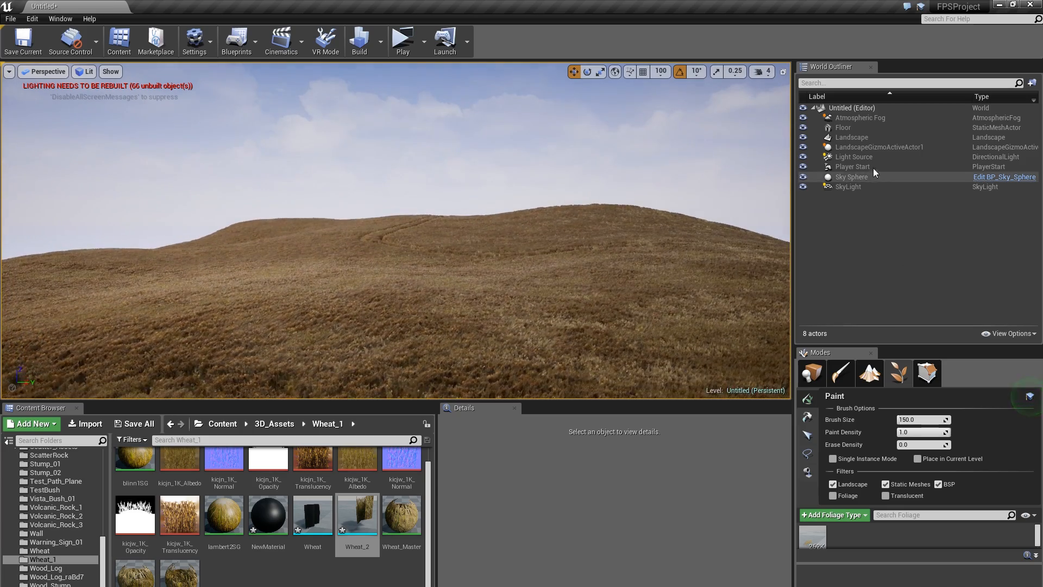
Return to object placement and set the Light Source's intensity to 12.
click(806, 382)
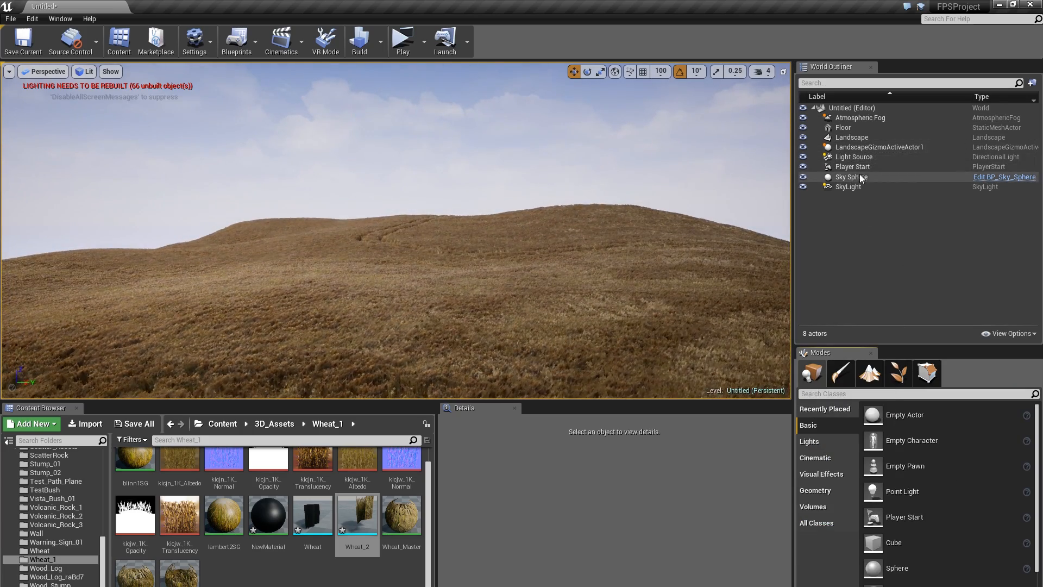
double_click(856, 157)
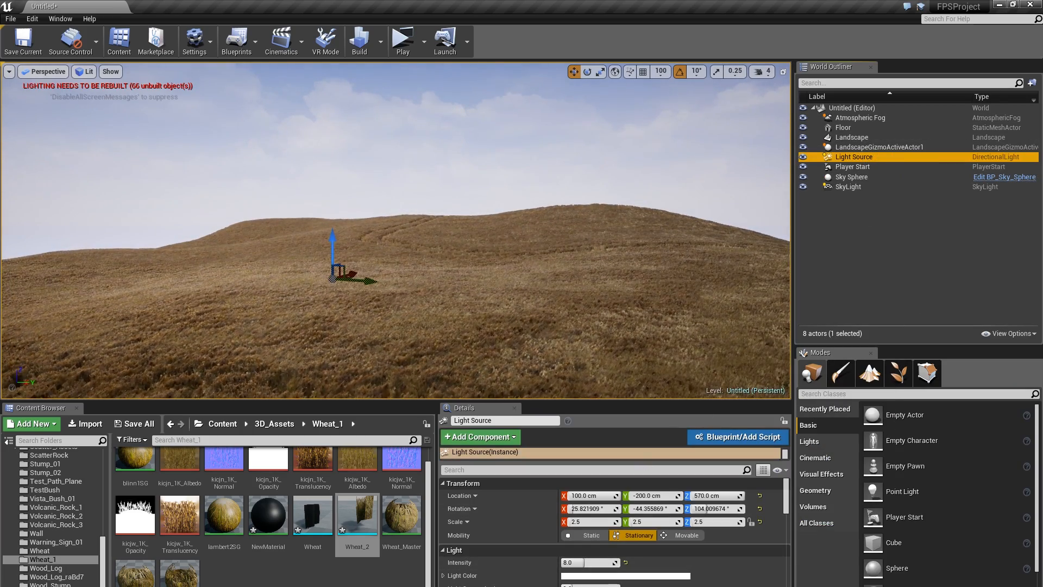
click(573, 564)
text(12)
key(Return)
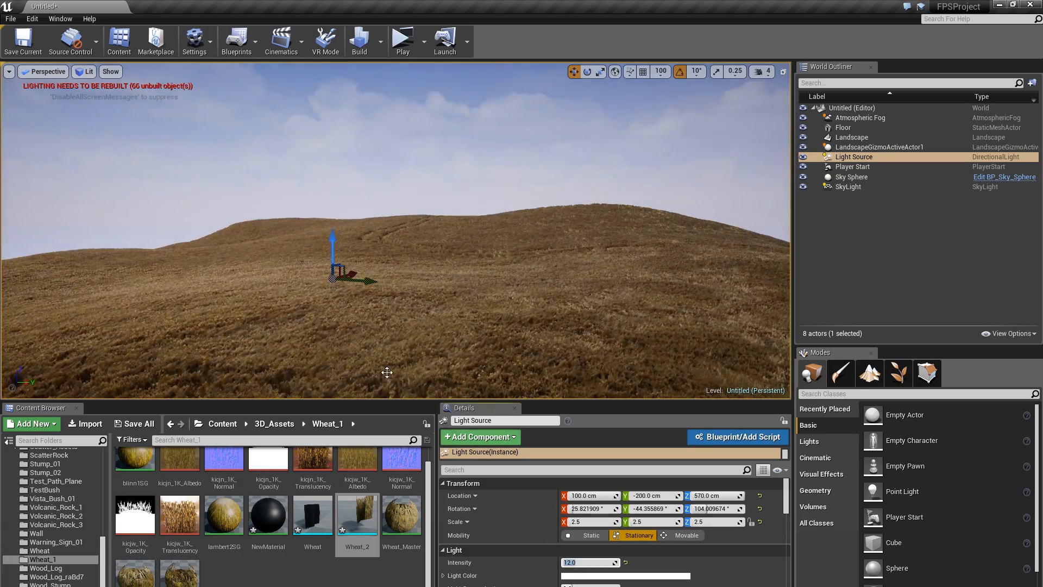
right_drag(407, 315, 377, 337)
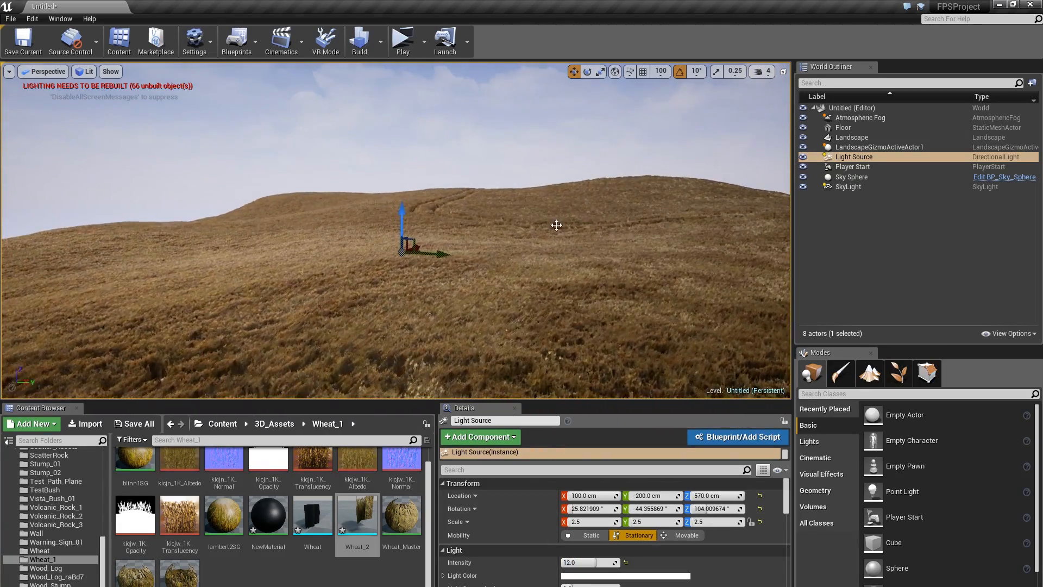
Find the Post Process Volume, place it on the wheat field and enable its Unbound option.
click(845, 160)
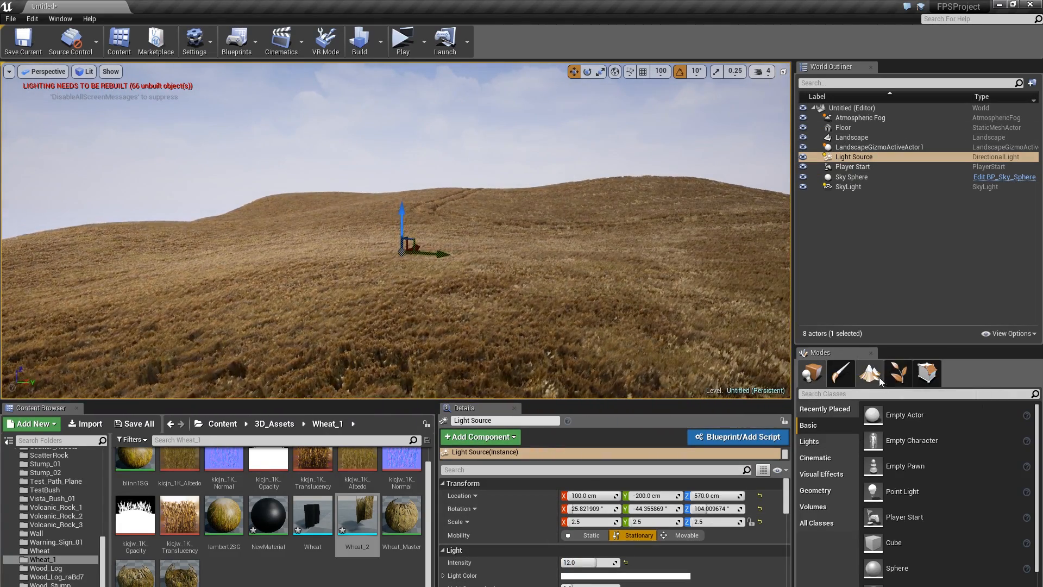
click(887, 394)
text(post)
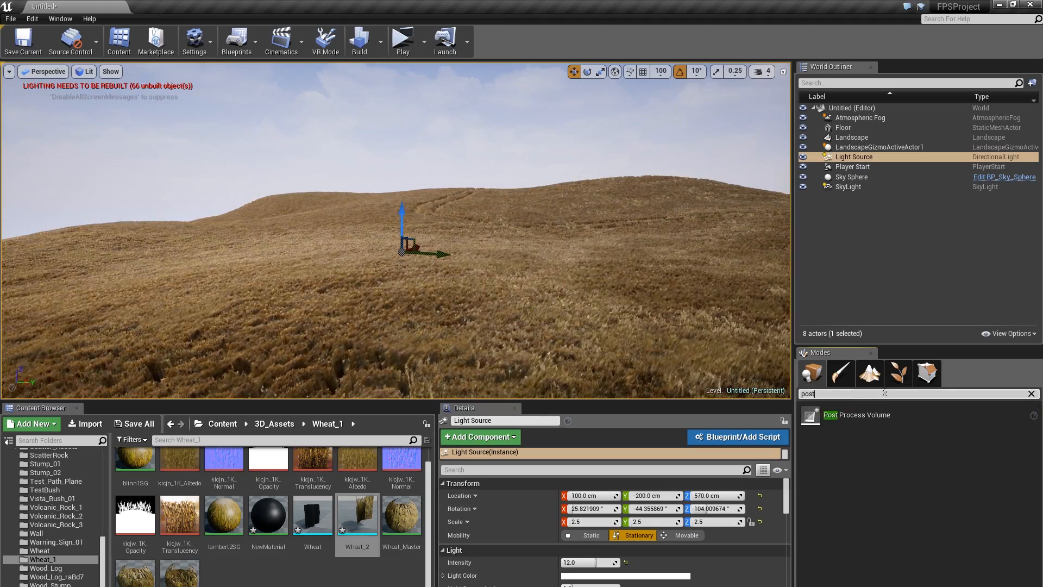
drag(869, 421, 509, 287)
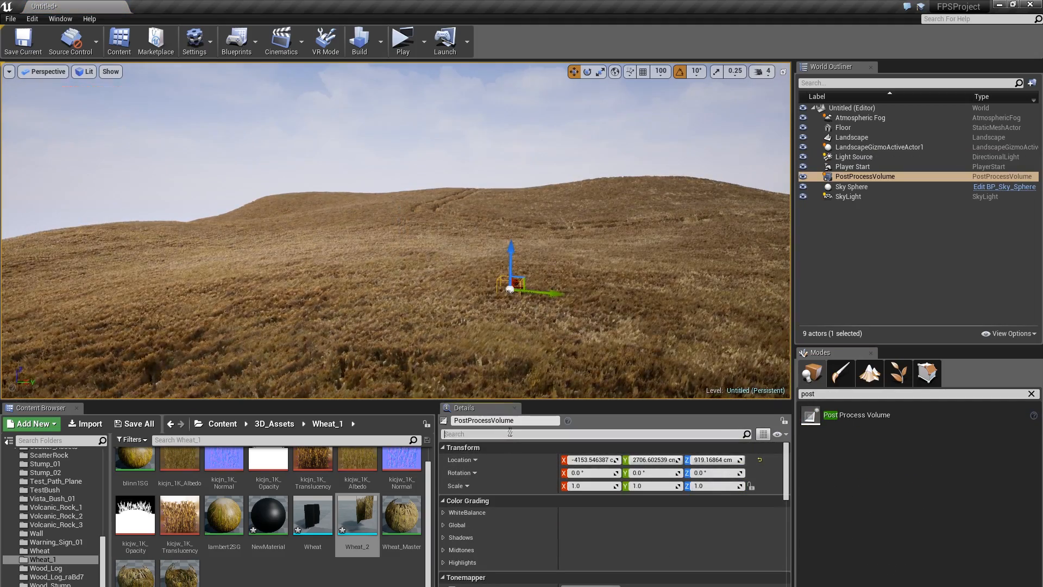
click(510, 433)
text(unb)
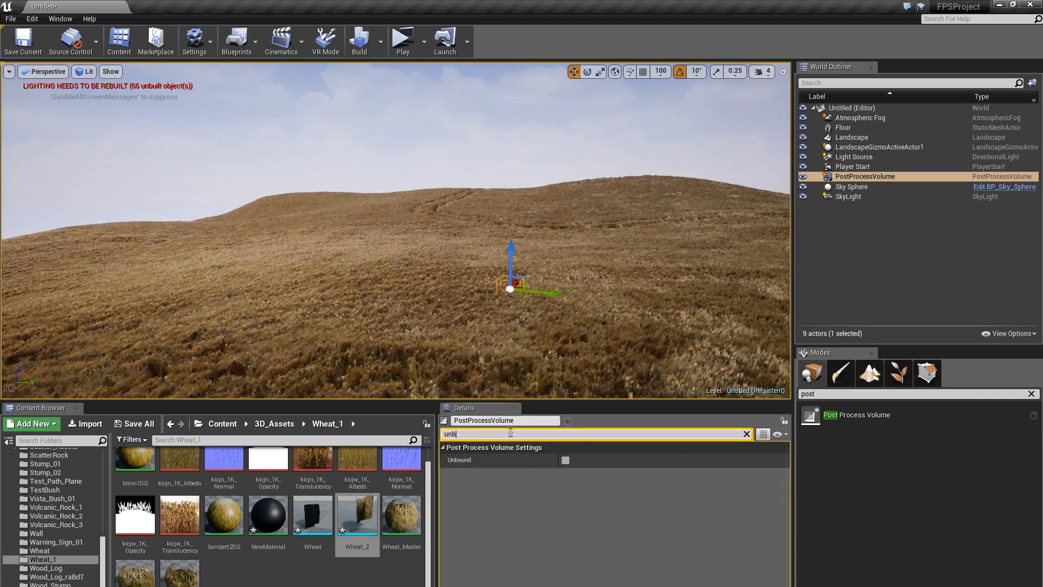
click(566, 460)
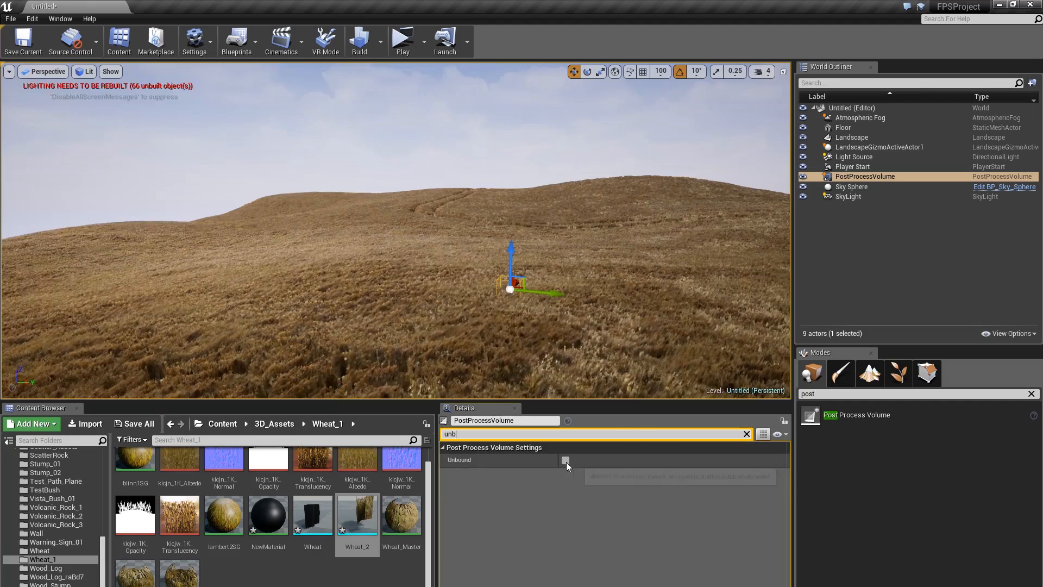
click(746, 433)
Override the Post Process Volume's Auto Exposure with Min Brightness 1 and Max Brightness 1.
scroll(536, 514, down, 10)
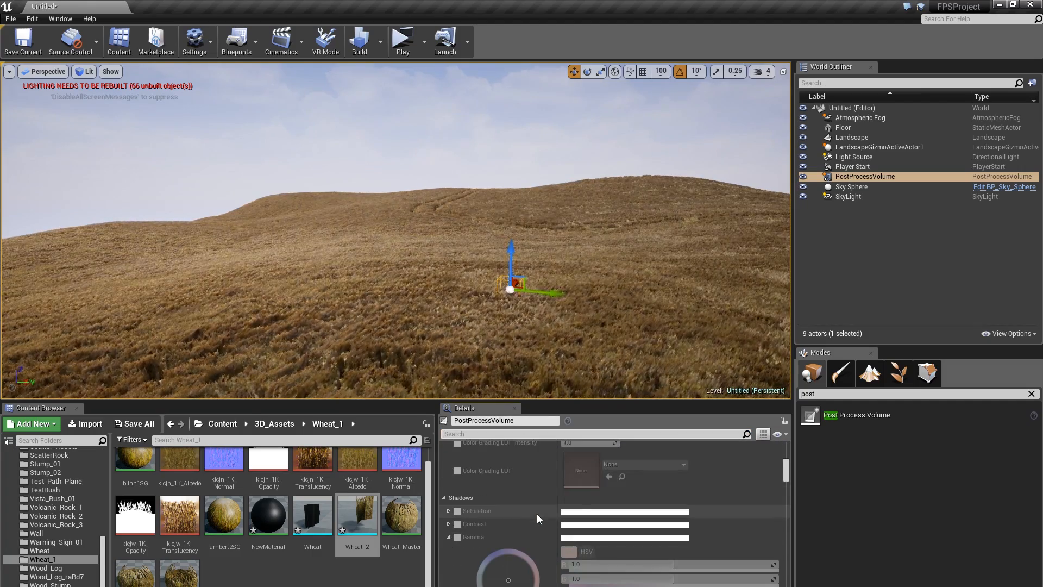
drag(788, 476, 804, 545)
click(457, 517)
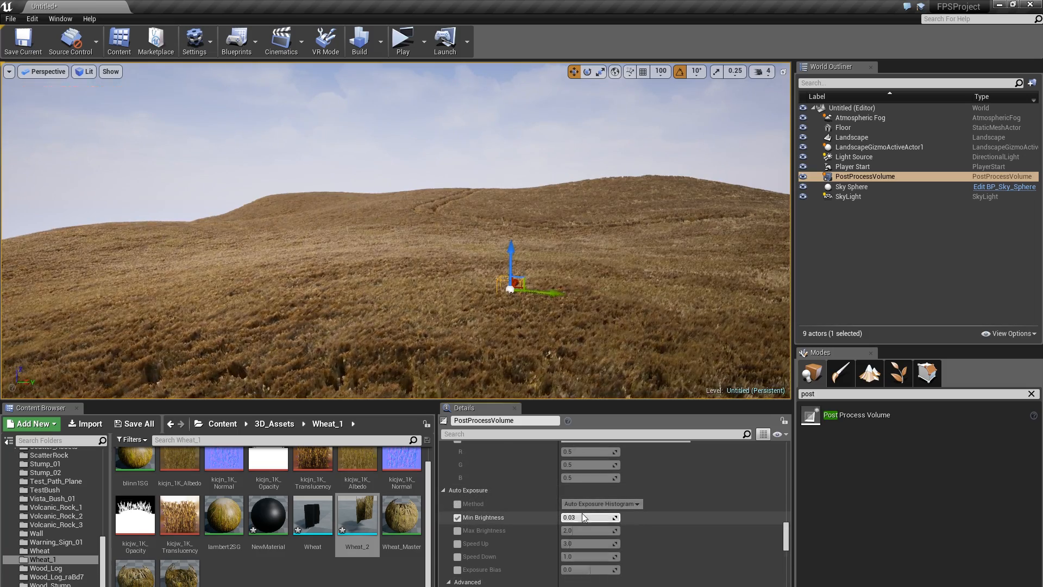
click(582, 515)
text(1)
click(457, 531)
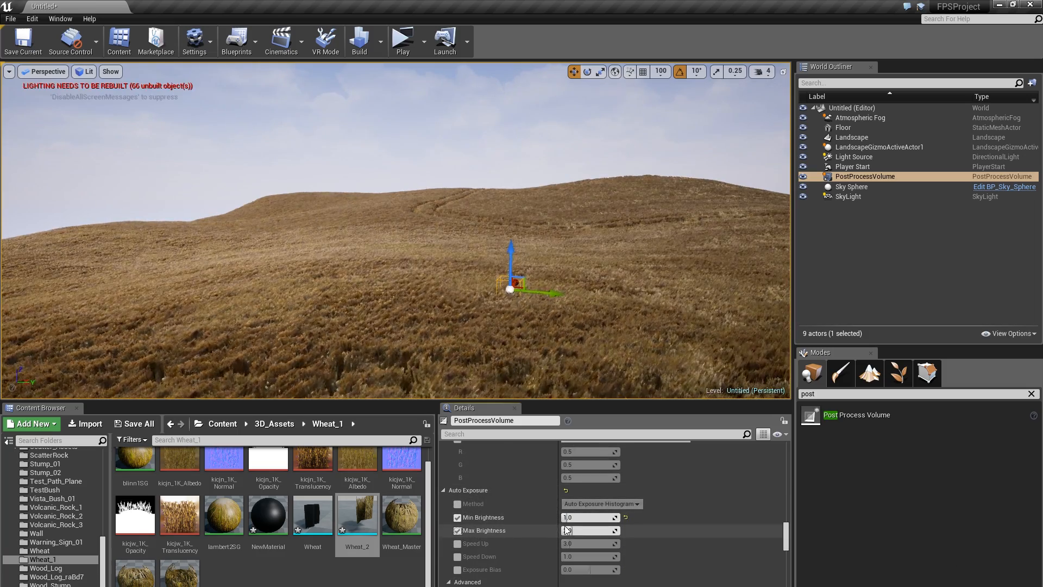
click(572, 530)
text(1)
key(Return)
Enable the Auto Exposure Low Percent override and set it to 100.
scroll(573, 565, down, 1)
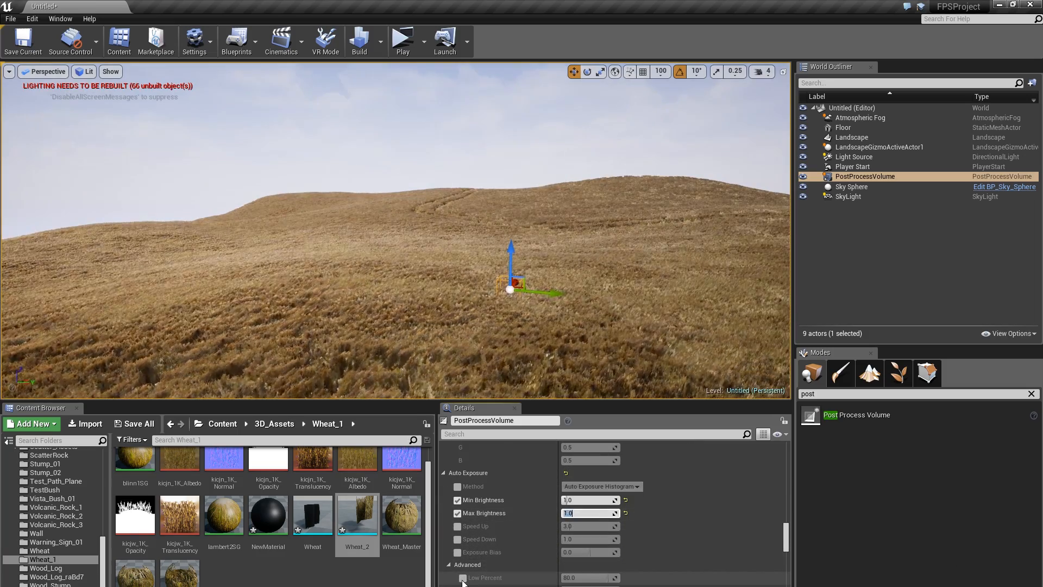
click(574, 577)
text(100)
key(Return)
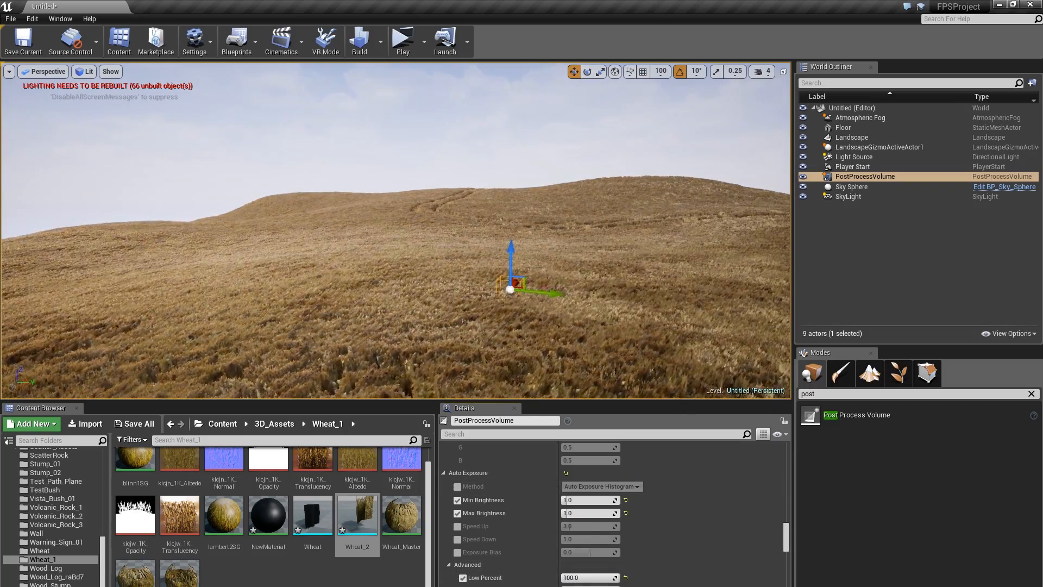
View the wheat field full screen in game view with the editor gizmos hidden.
right_drag(592, 335, 597, 344)
key(F11)
right_drag(588, 260, 609, 245)
key(g)
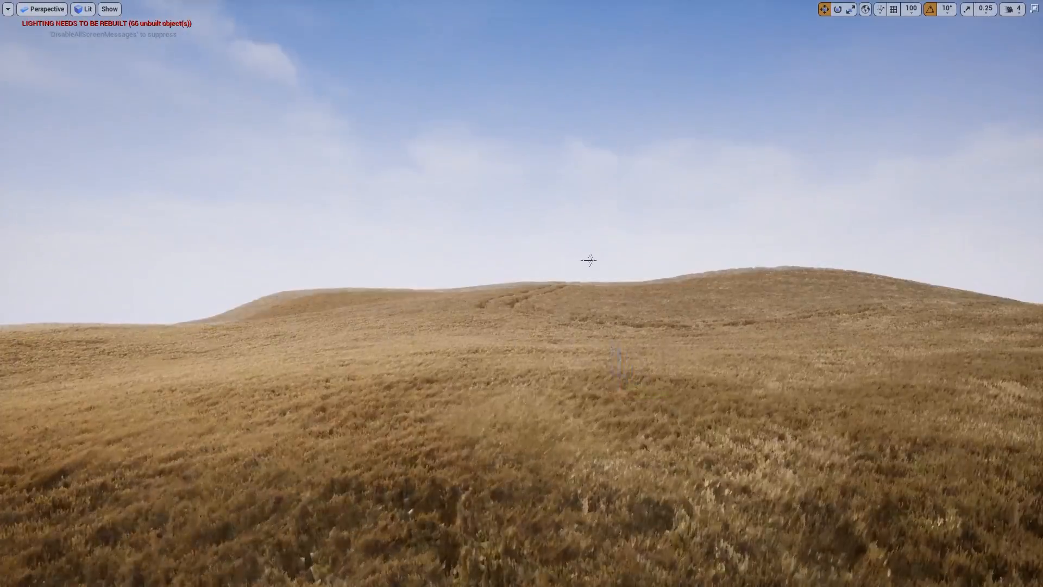